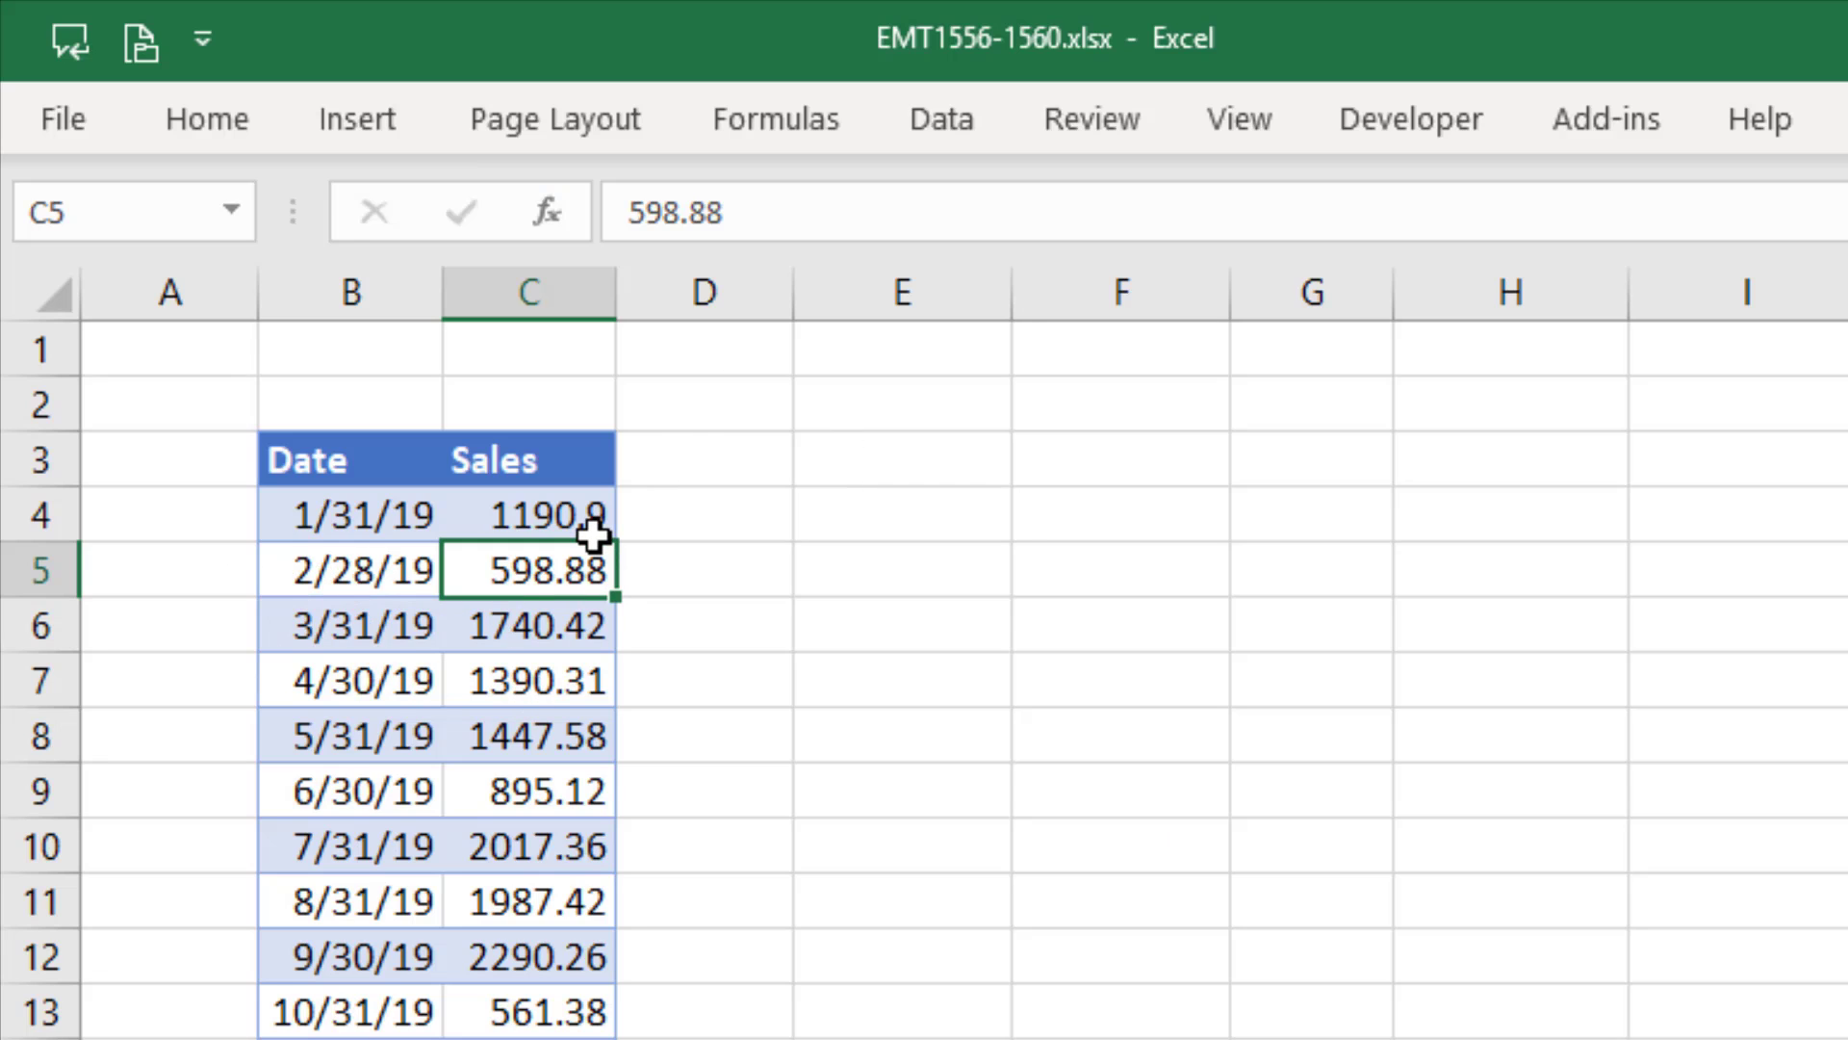
Convert the Date and Sales range into a table with headers using Ctrl+T.
{"action": "left_click", "coordinate": [385, 106]}
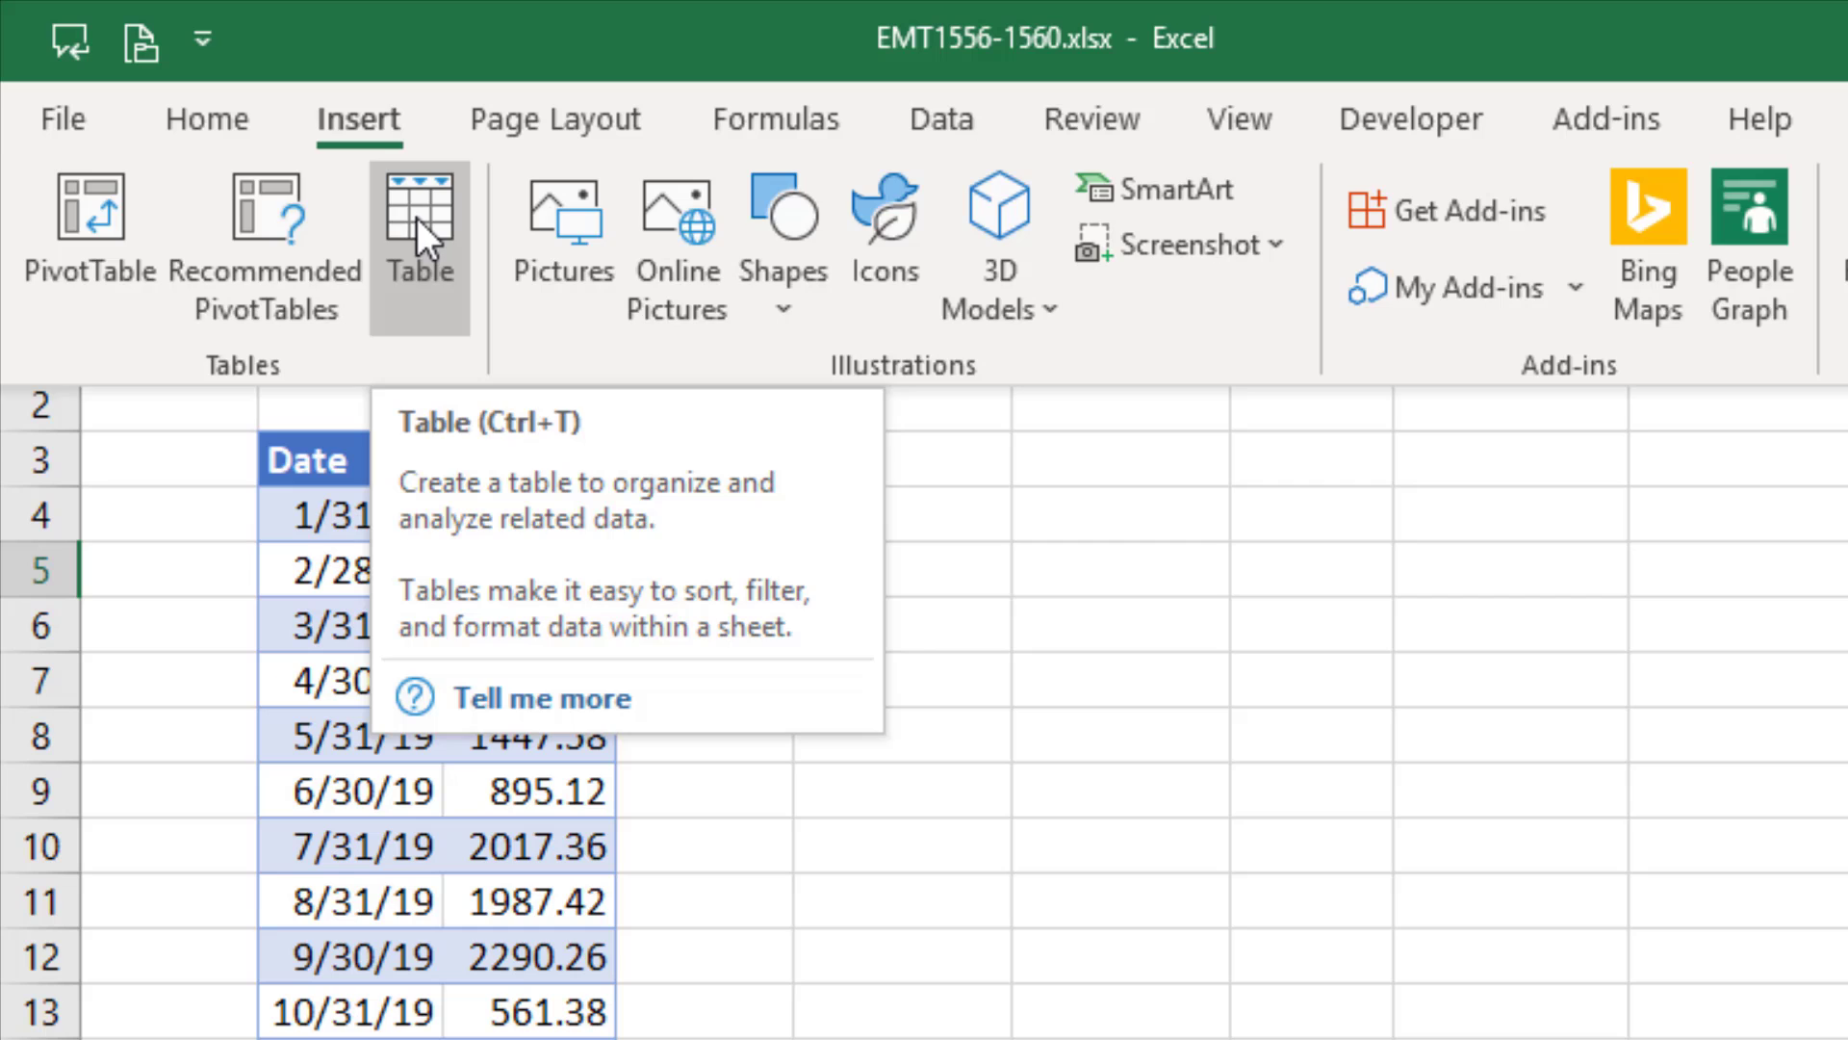
{"action": "key", "text": "Escape"}
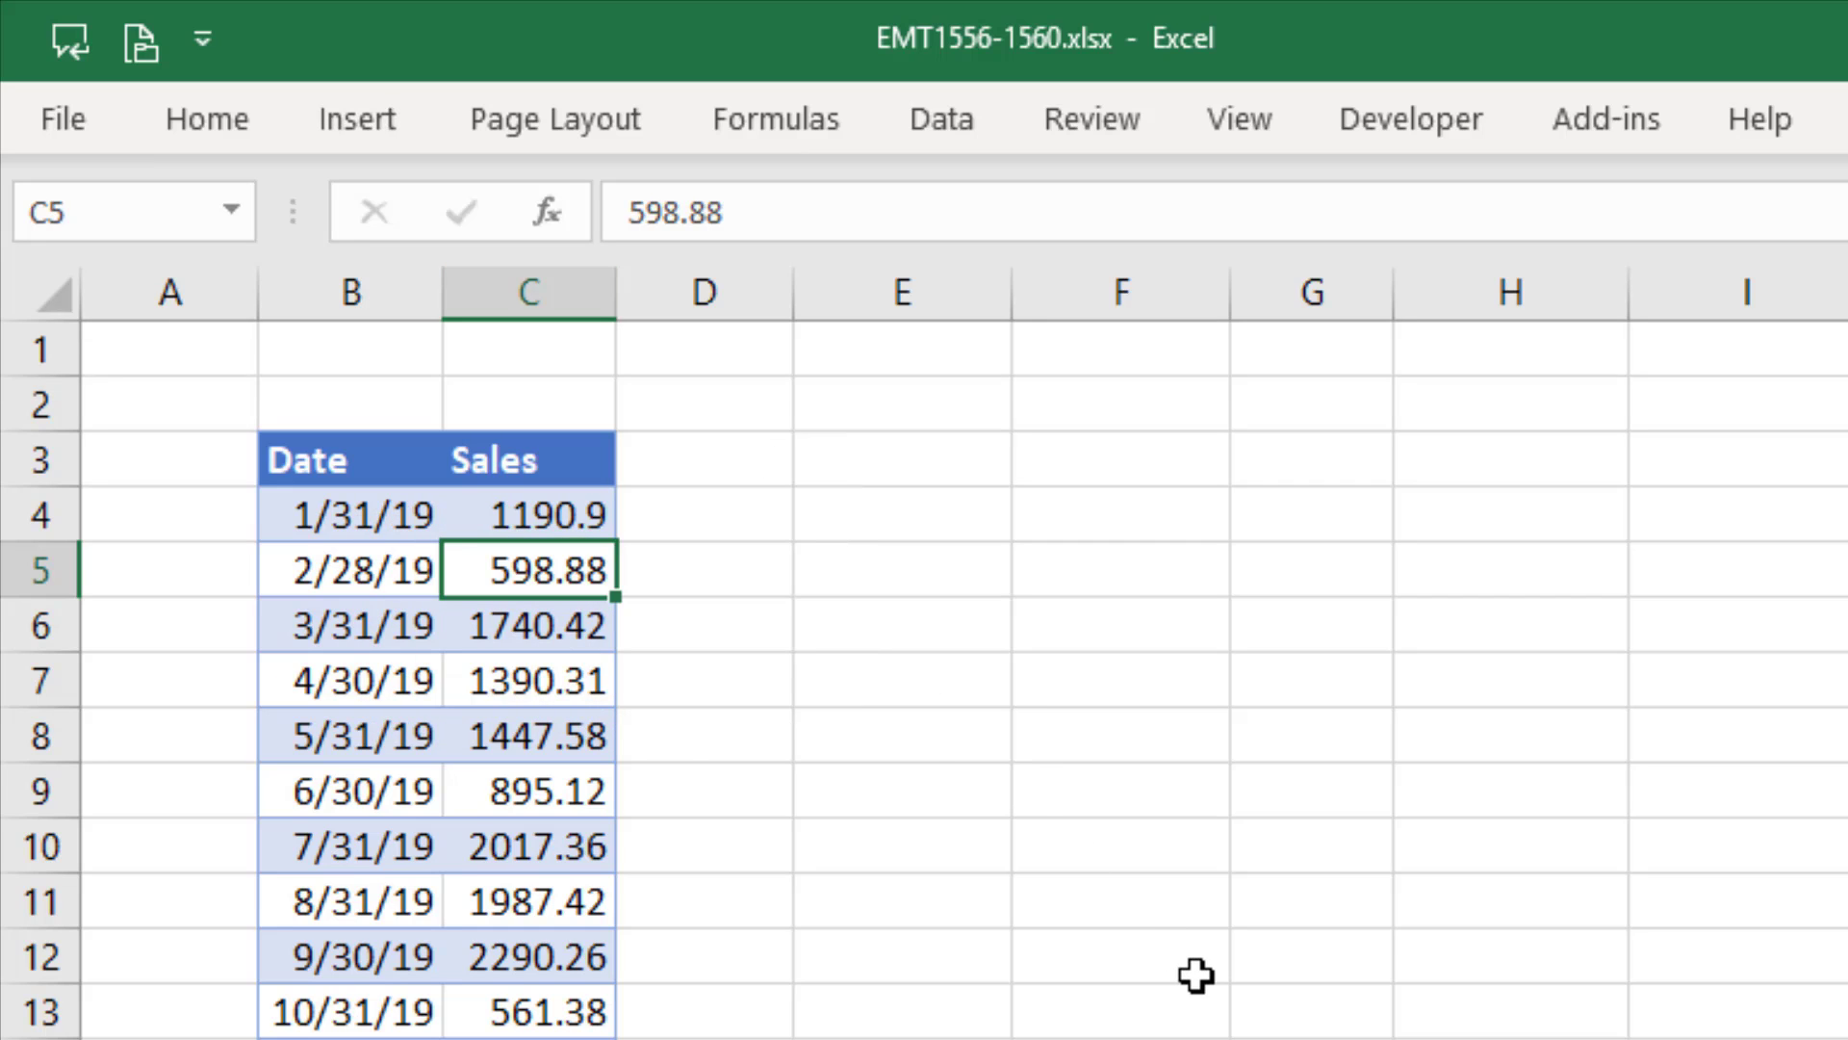
{"action": "key", "text": "ctrl+t"}
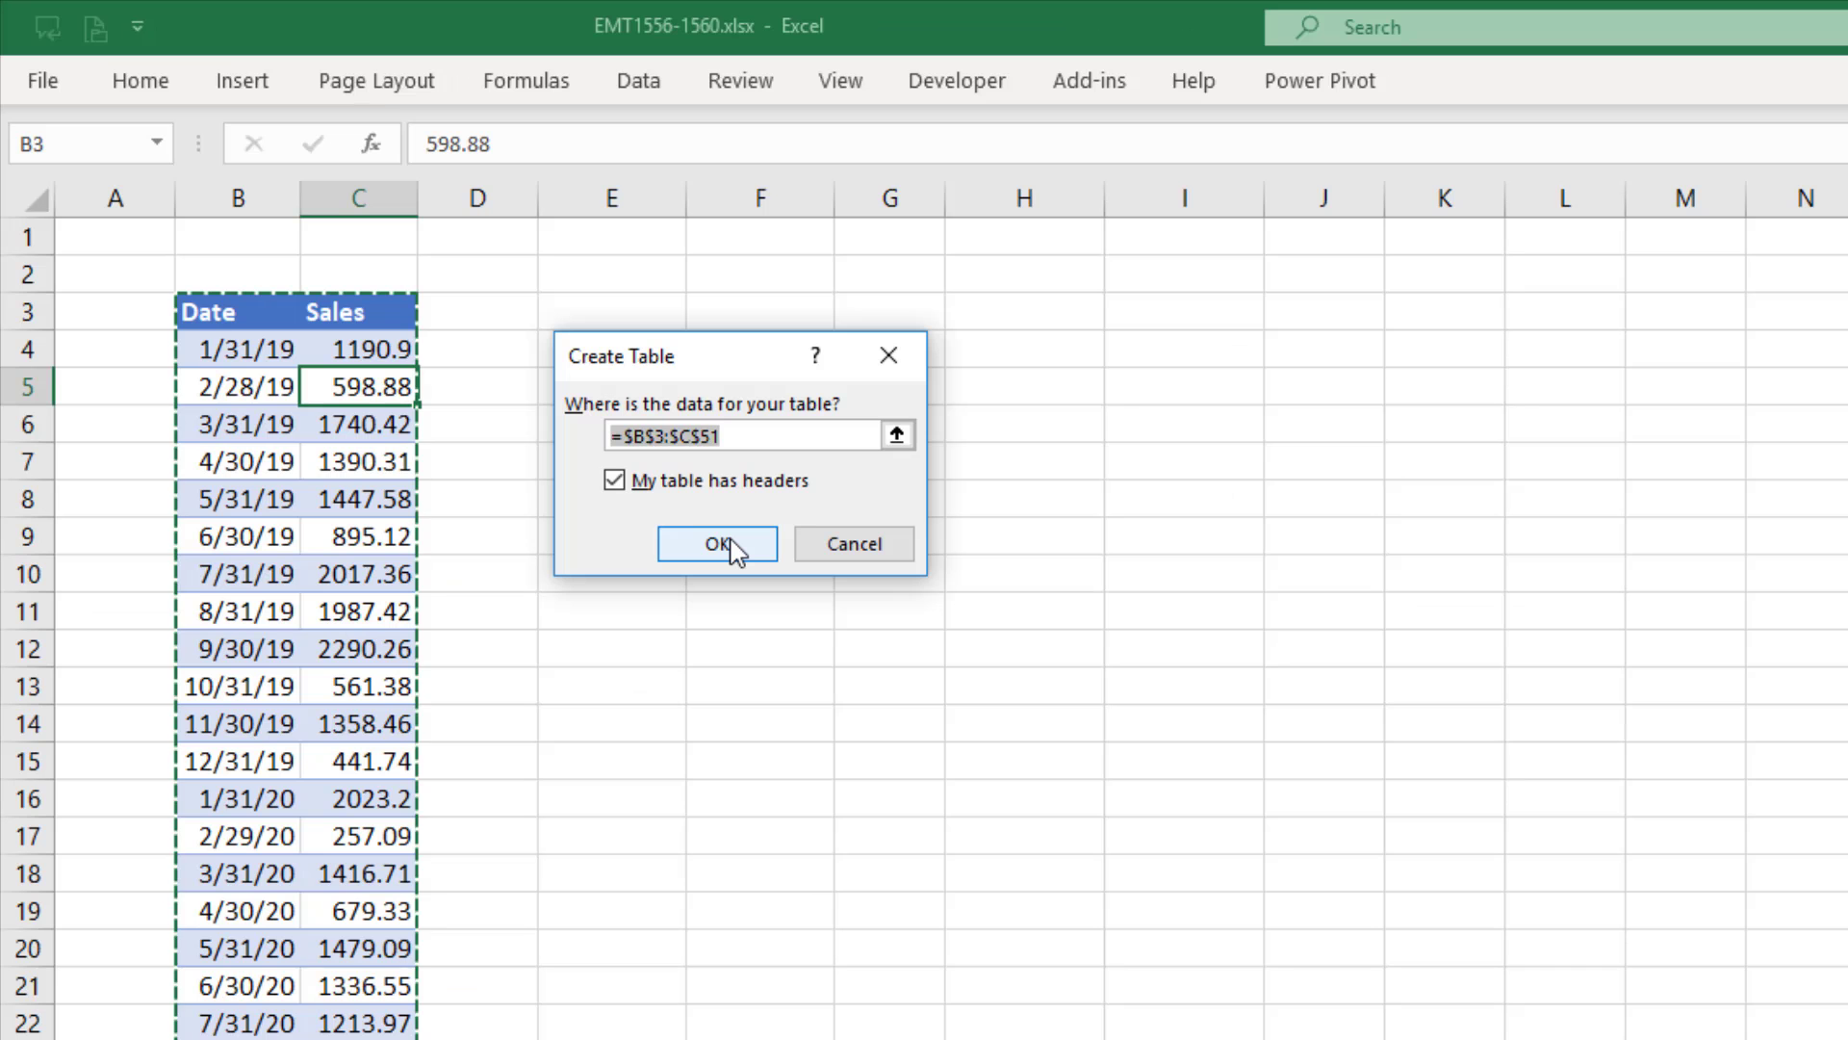
{"action": "left_click", "coordinate": [727, 546]}
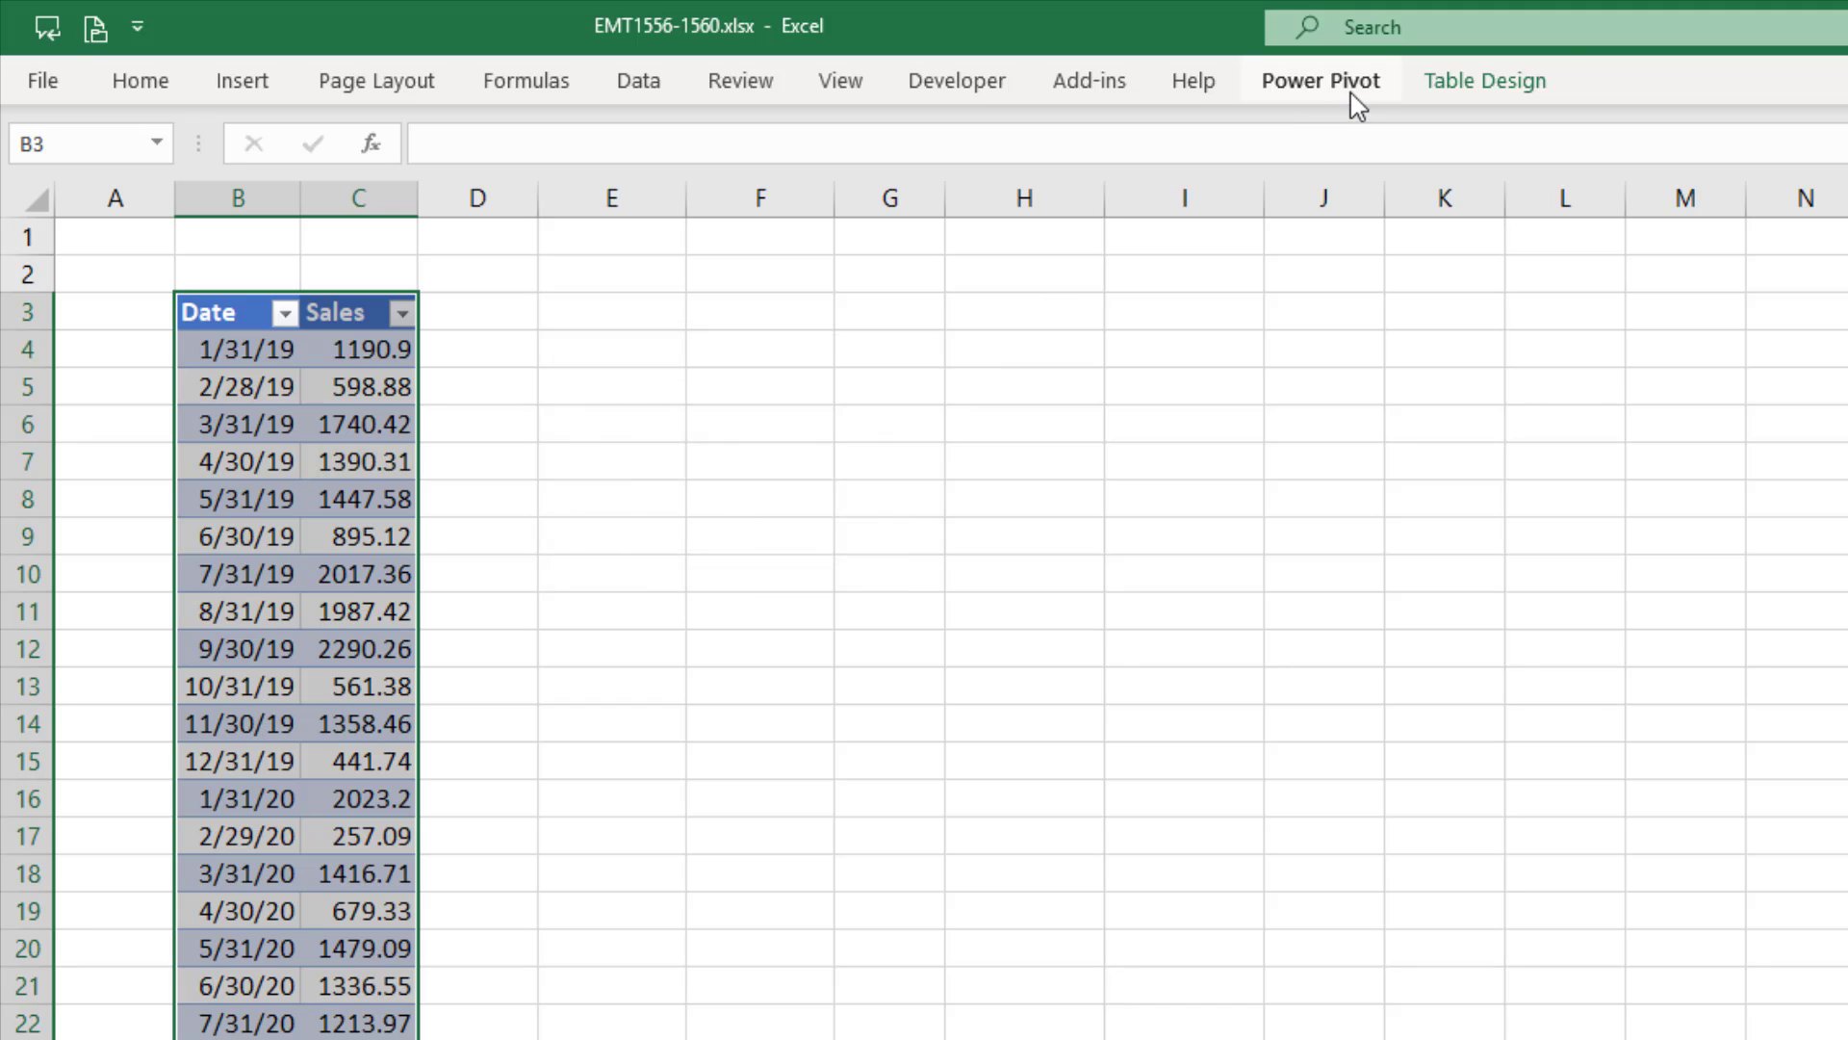
Rename the new table to DailySales.
{"action": "left_click", "coordinate": [1456, 84]}
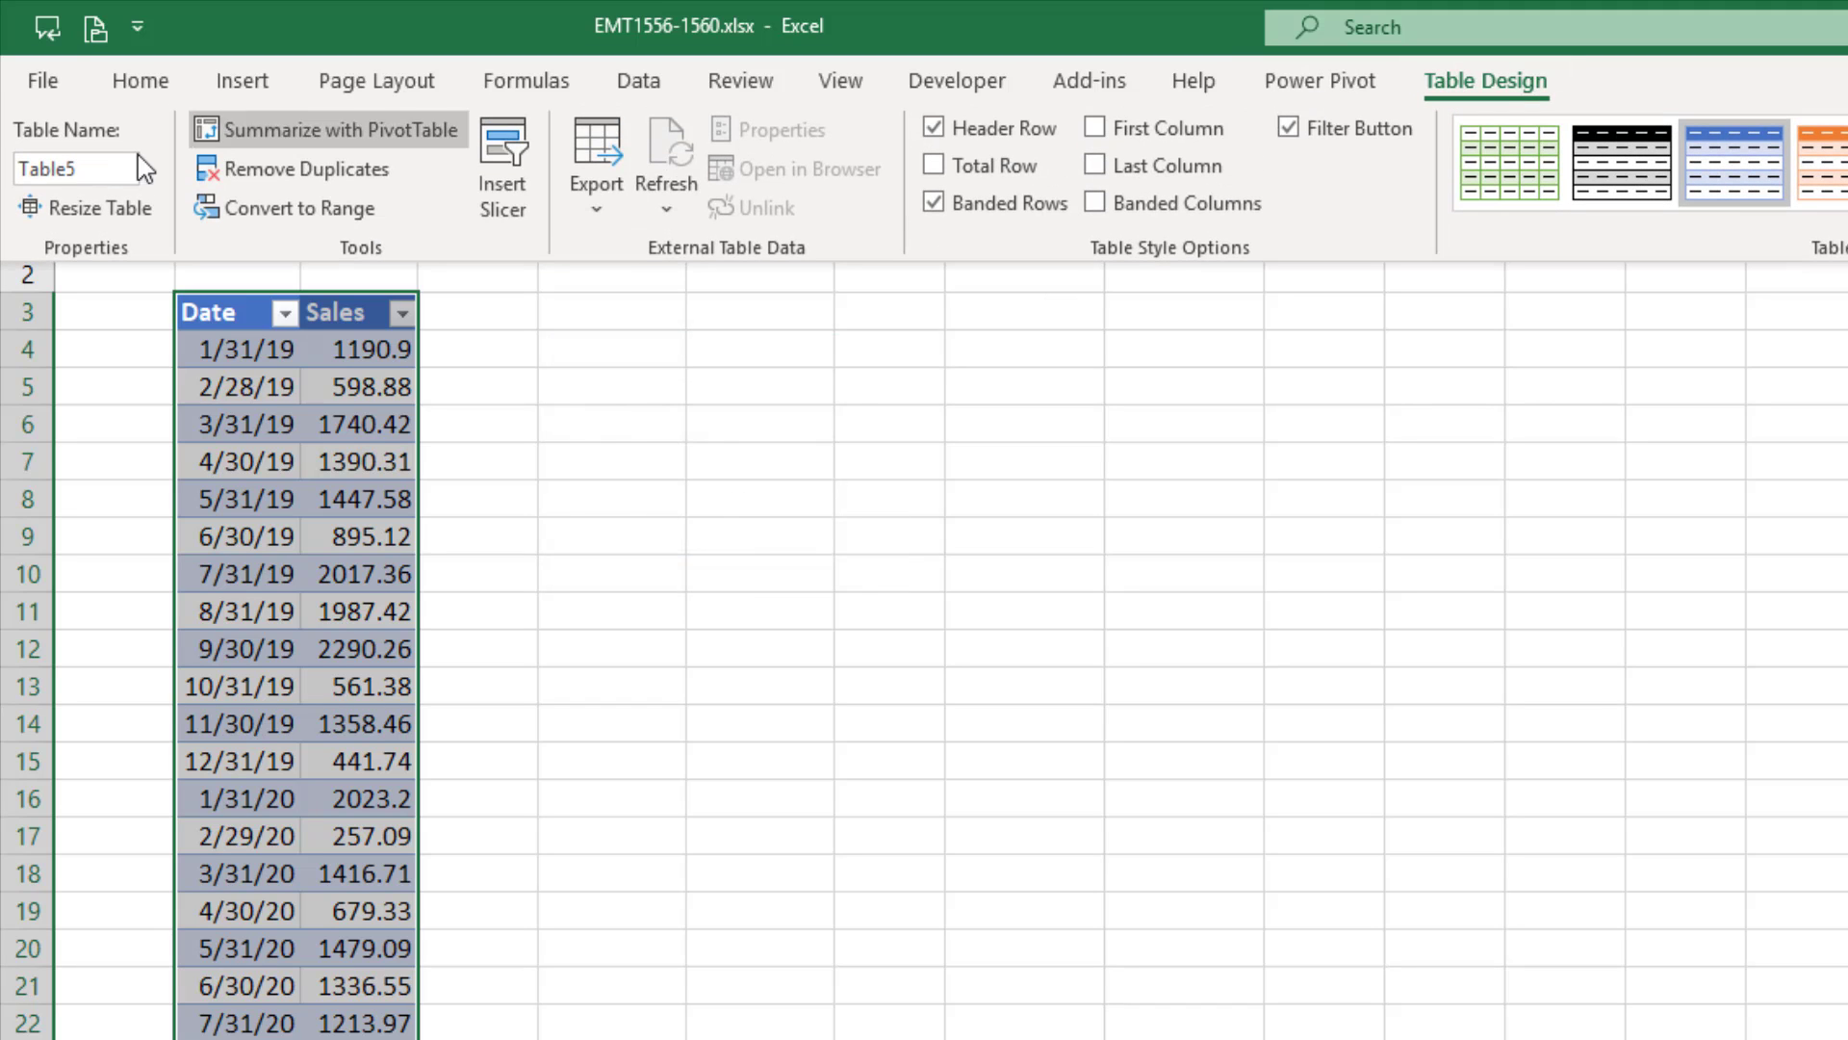
{"action": "left_click", "coordinate": [101, 171]}
{"action": "type", "text": "DailySales"}
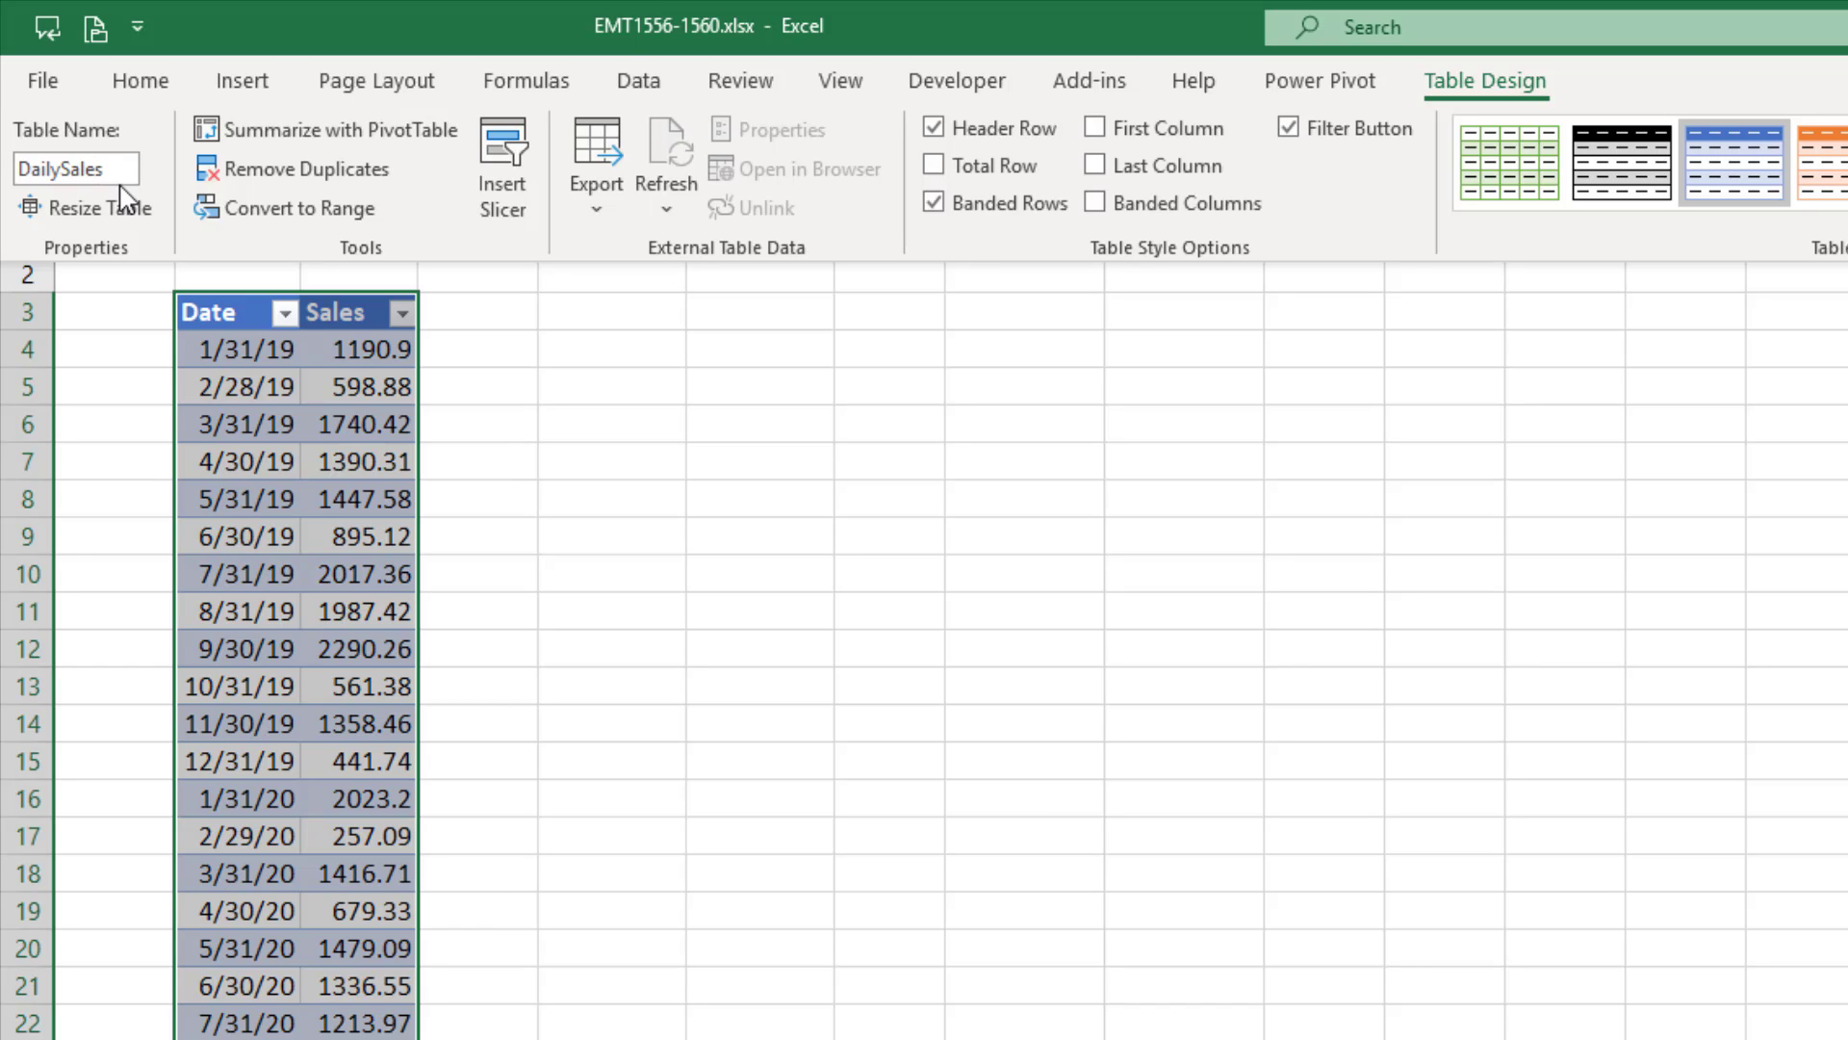
{"action": "key", "text": "Return"}
{"action": "left_click", "coordinate": [285, 390]}
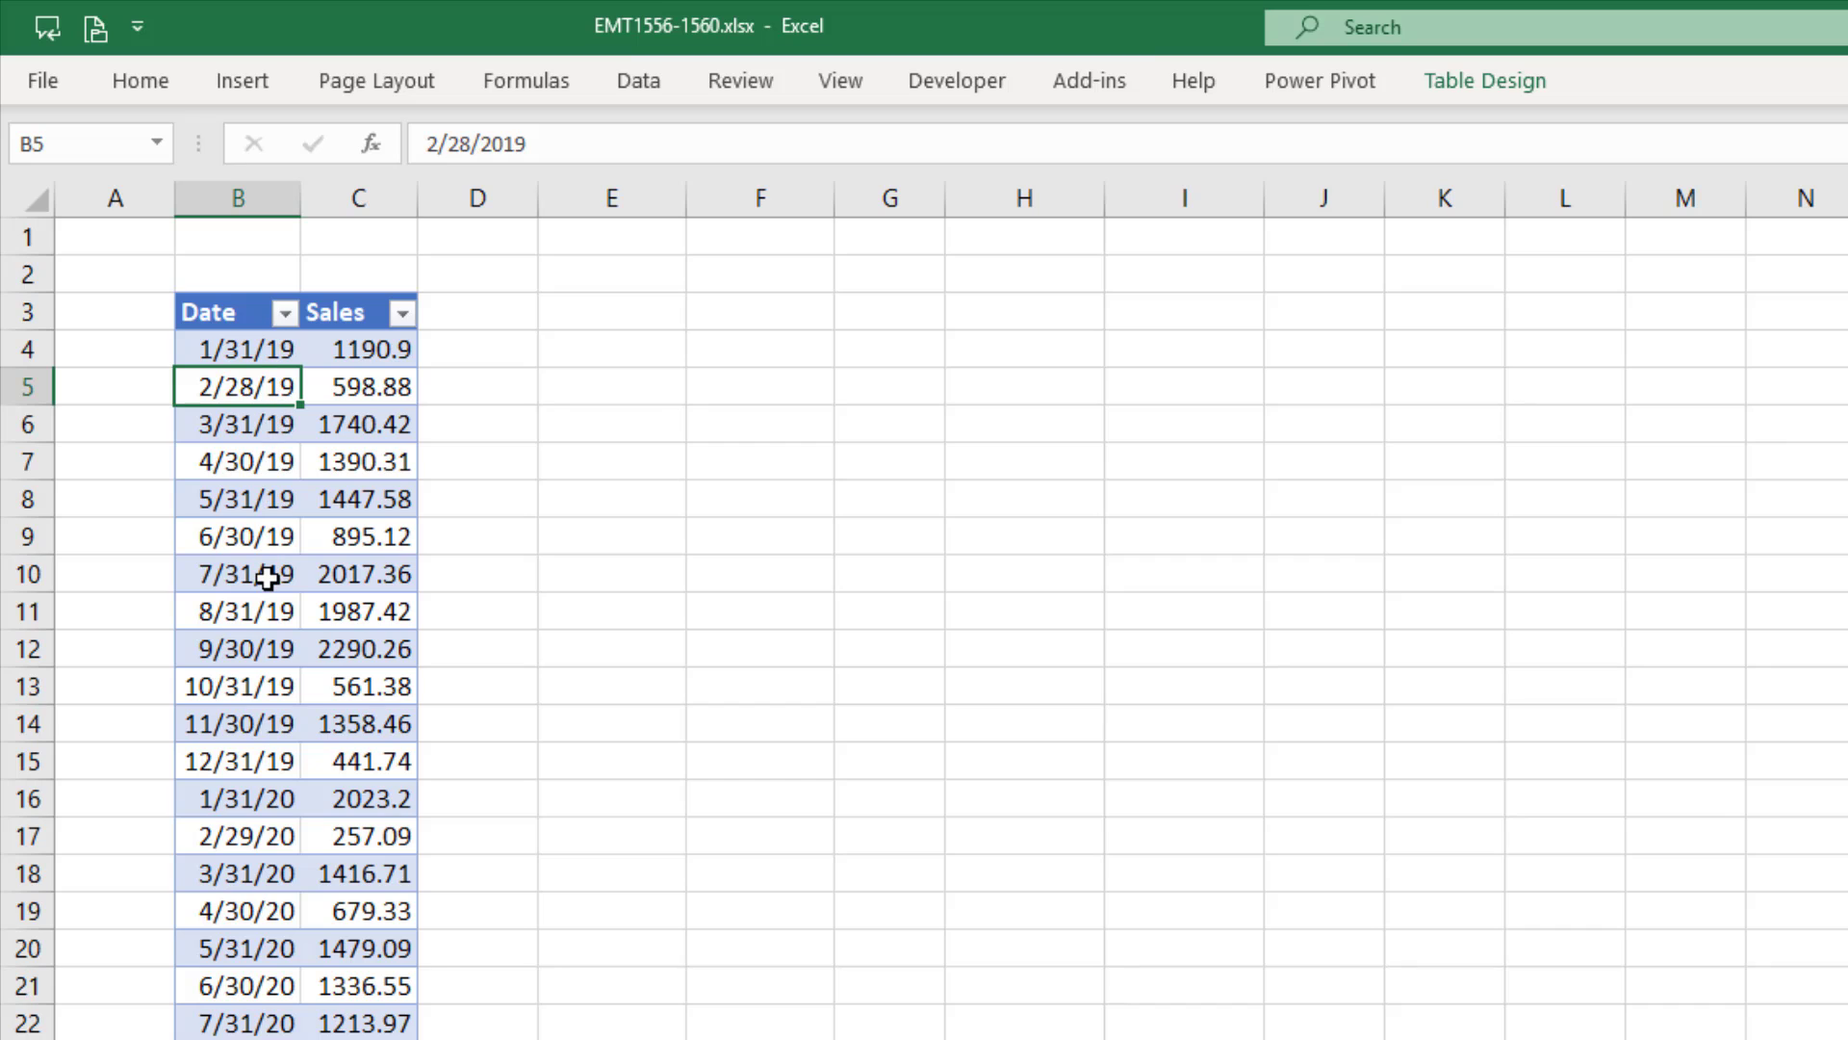
Insert a PivotTable from DailySales on the existing worksheet at cell F3.
{"action": "left_click", "coordinate": [249, 83]}
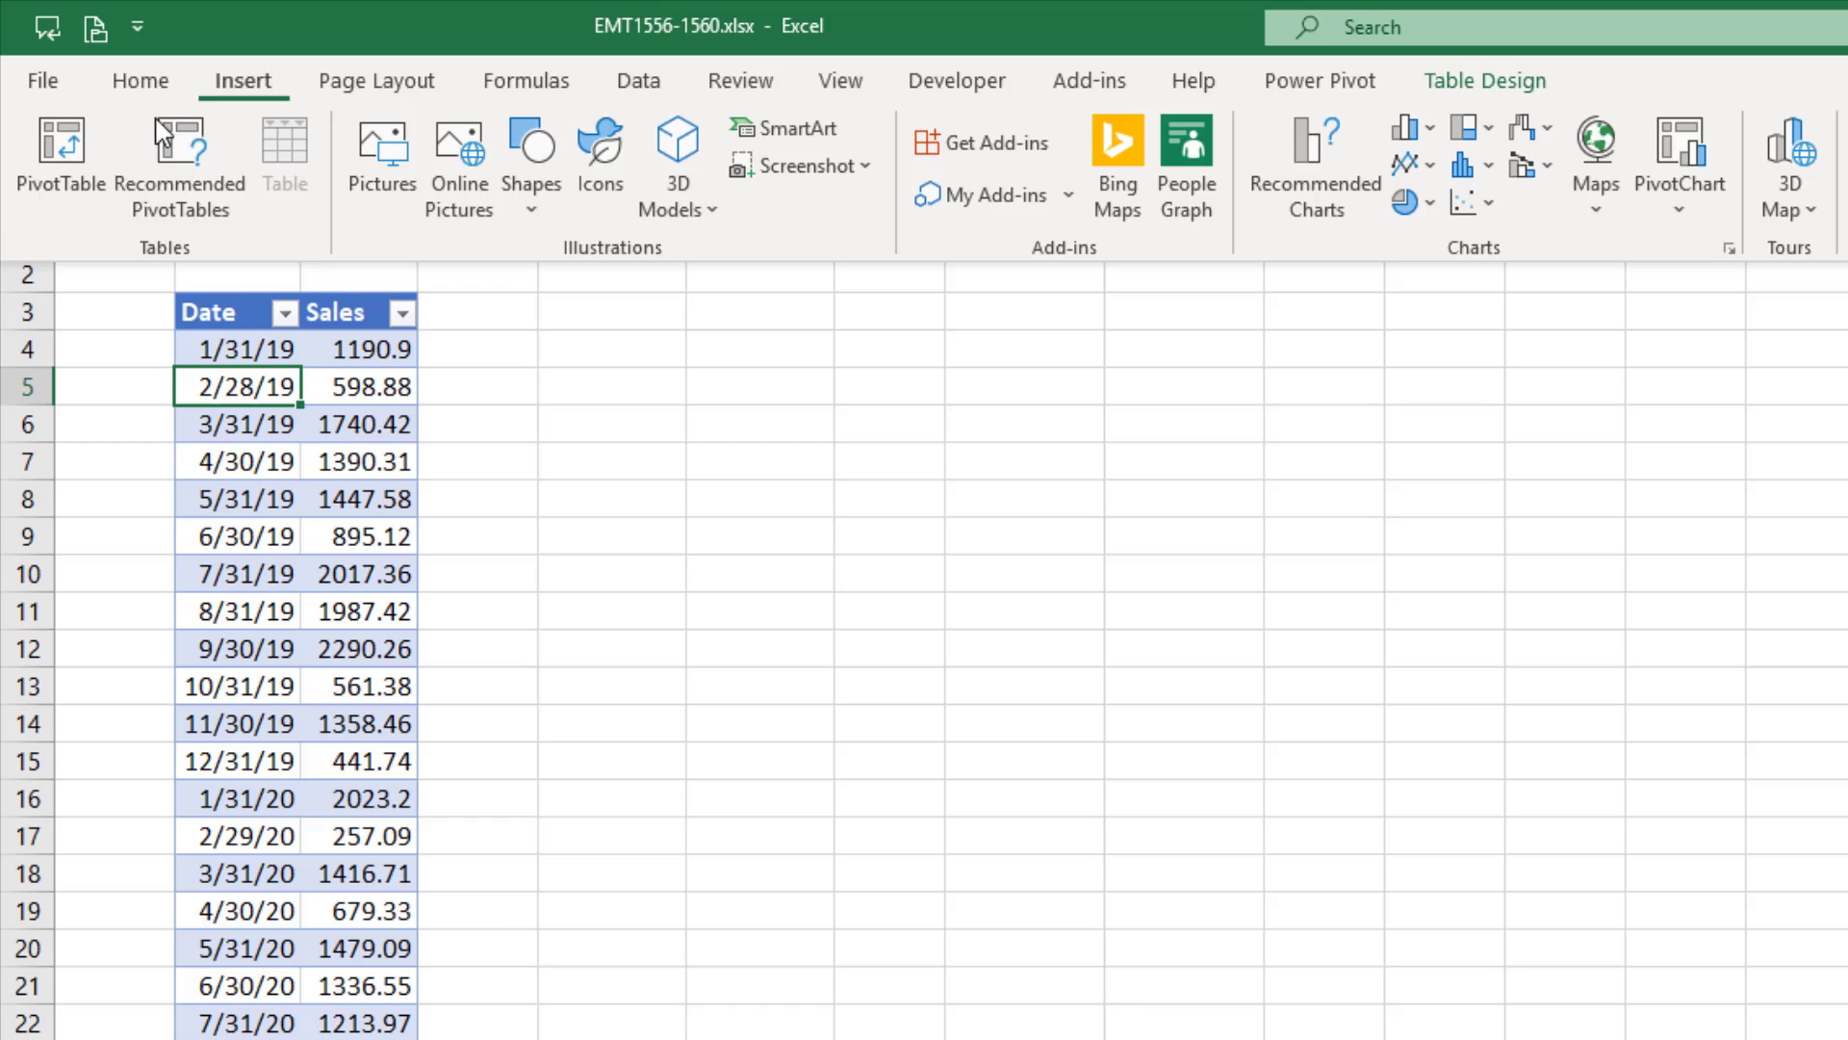
{"action": "left_click", "coordinate": [1213, 986]}
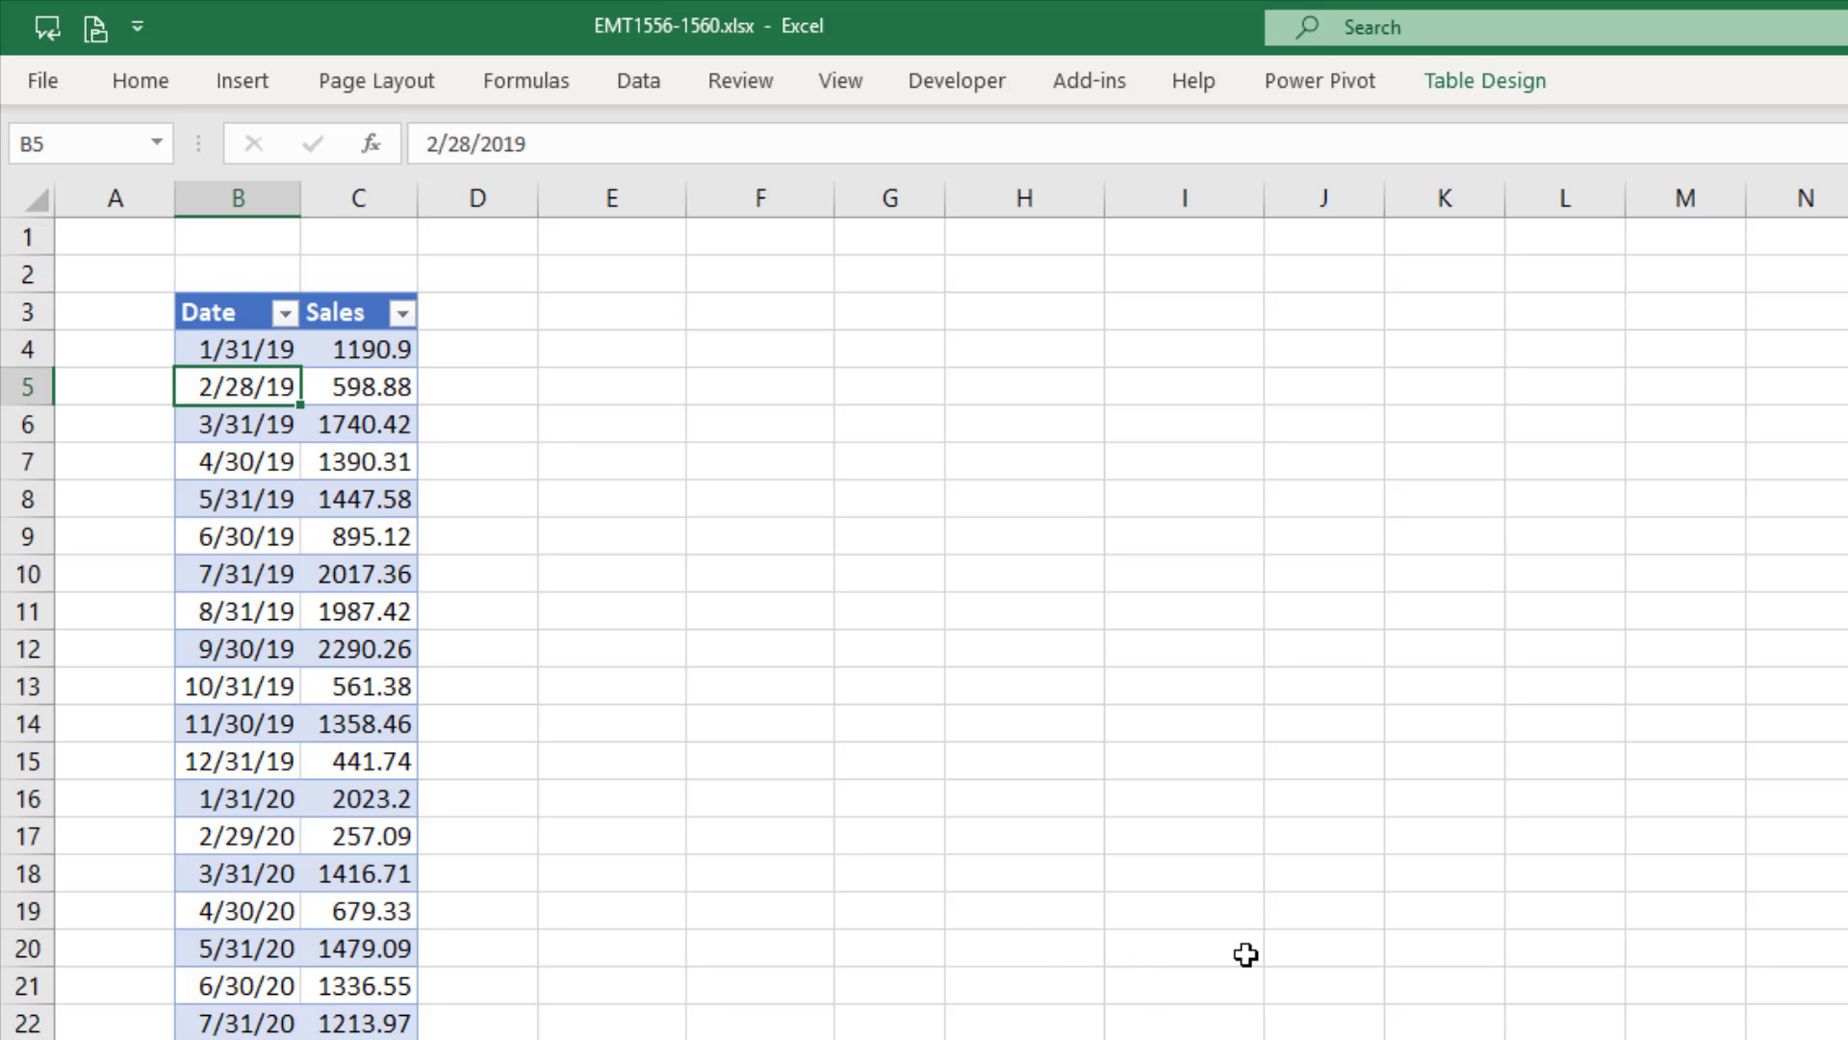
{"action": "key", "text": "alt"}
{"action": "key", "text": "n"}
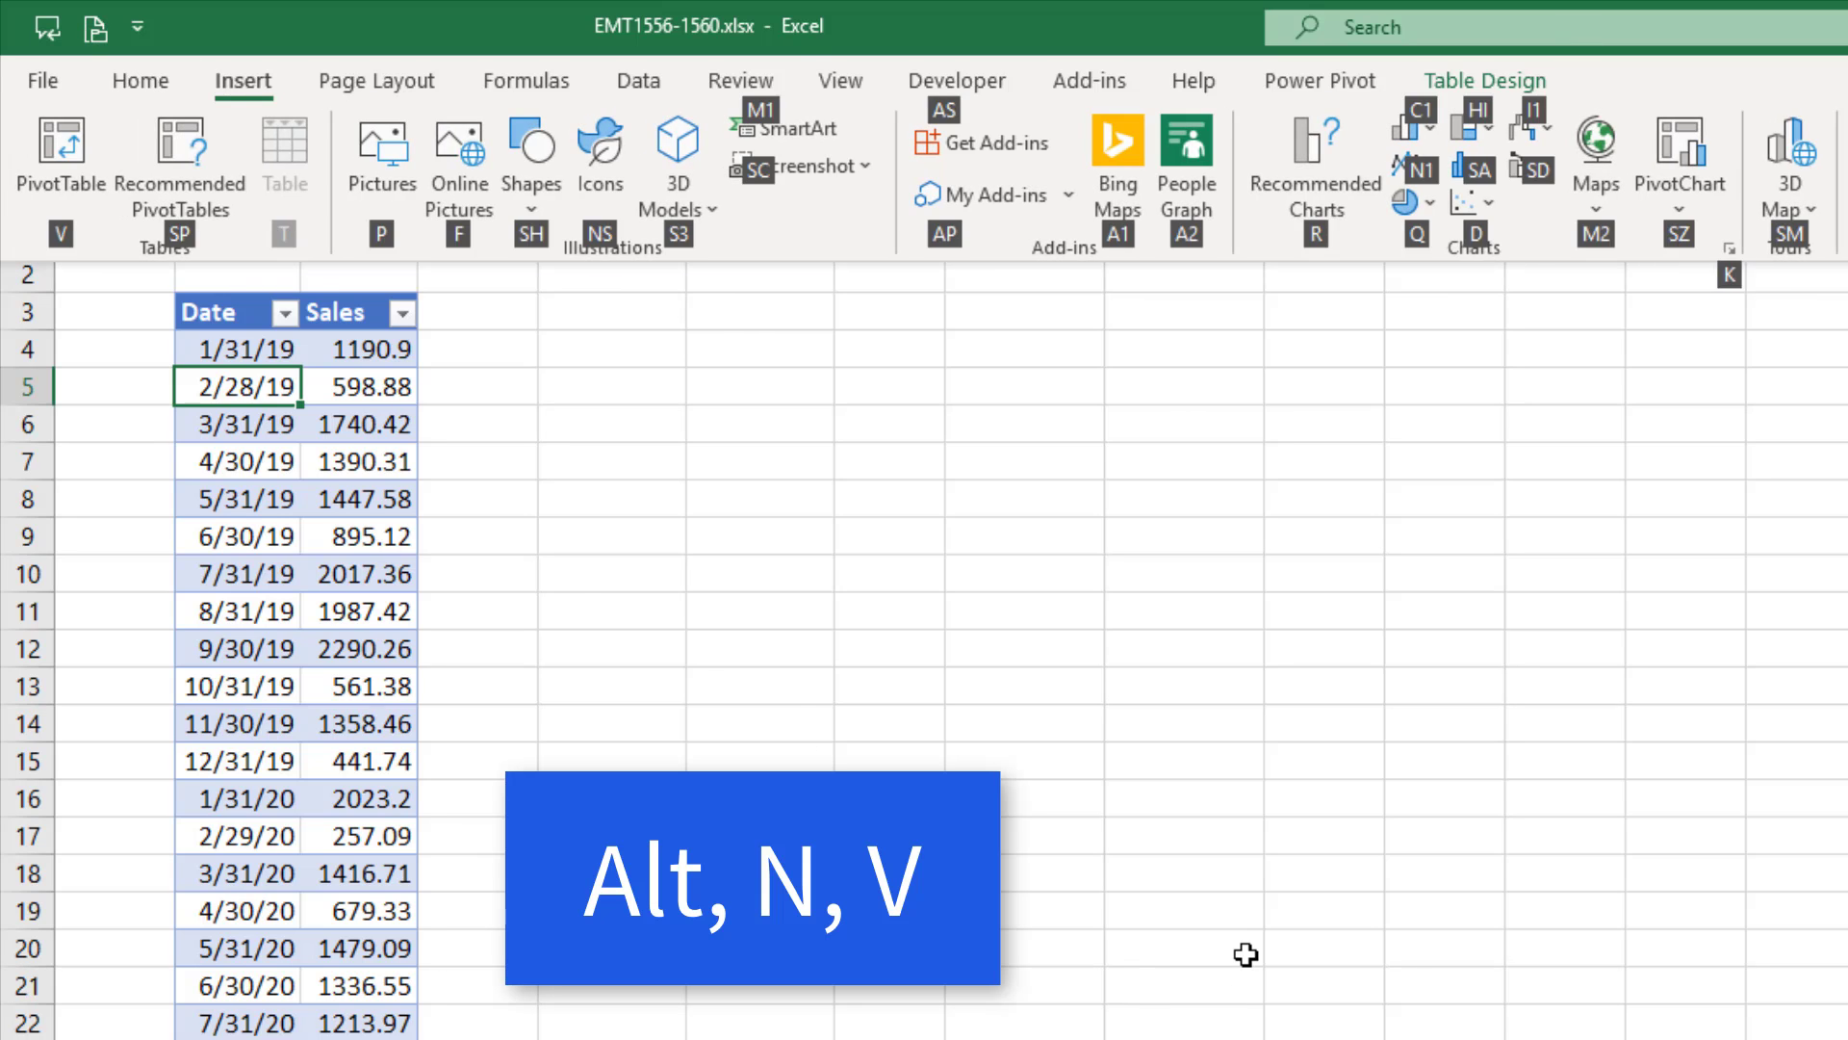
{"action": "key", "text": "v"}
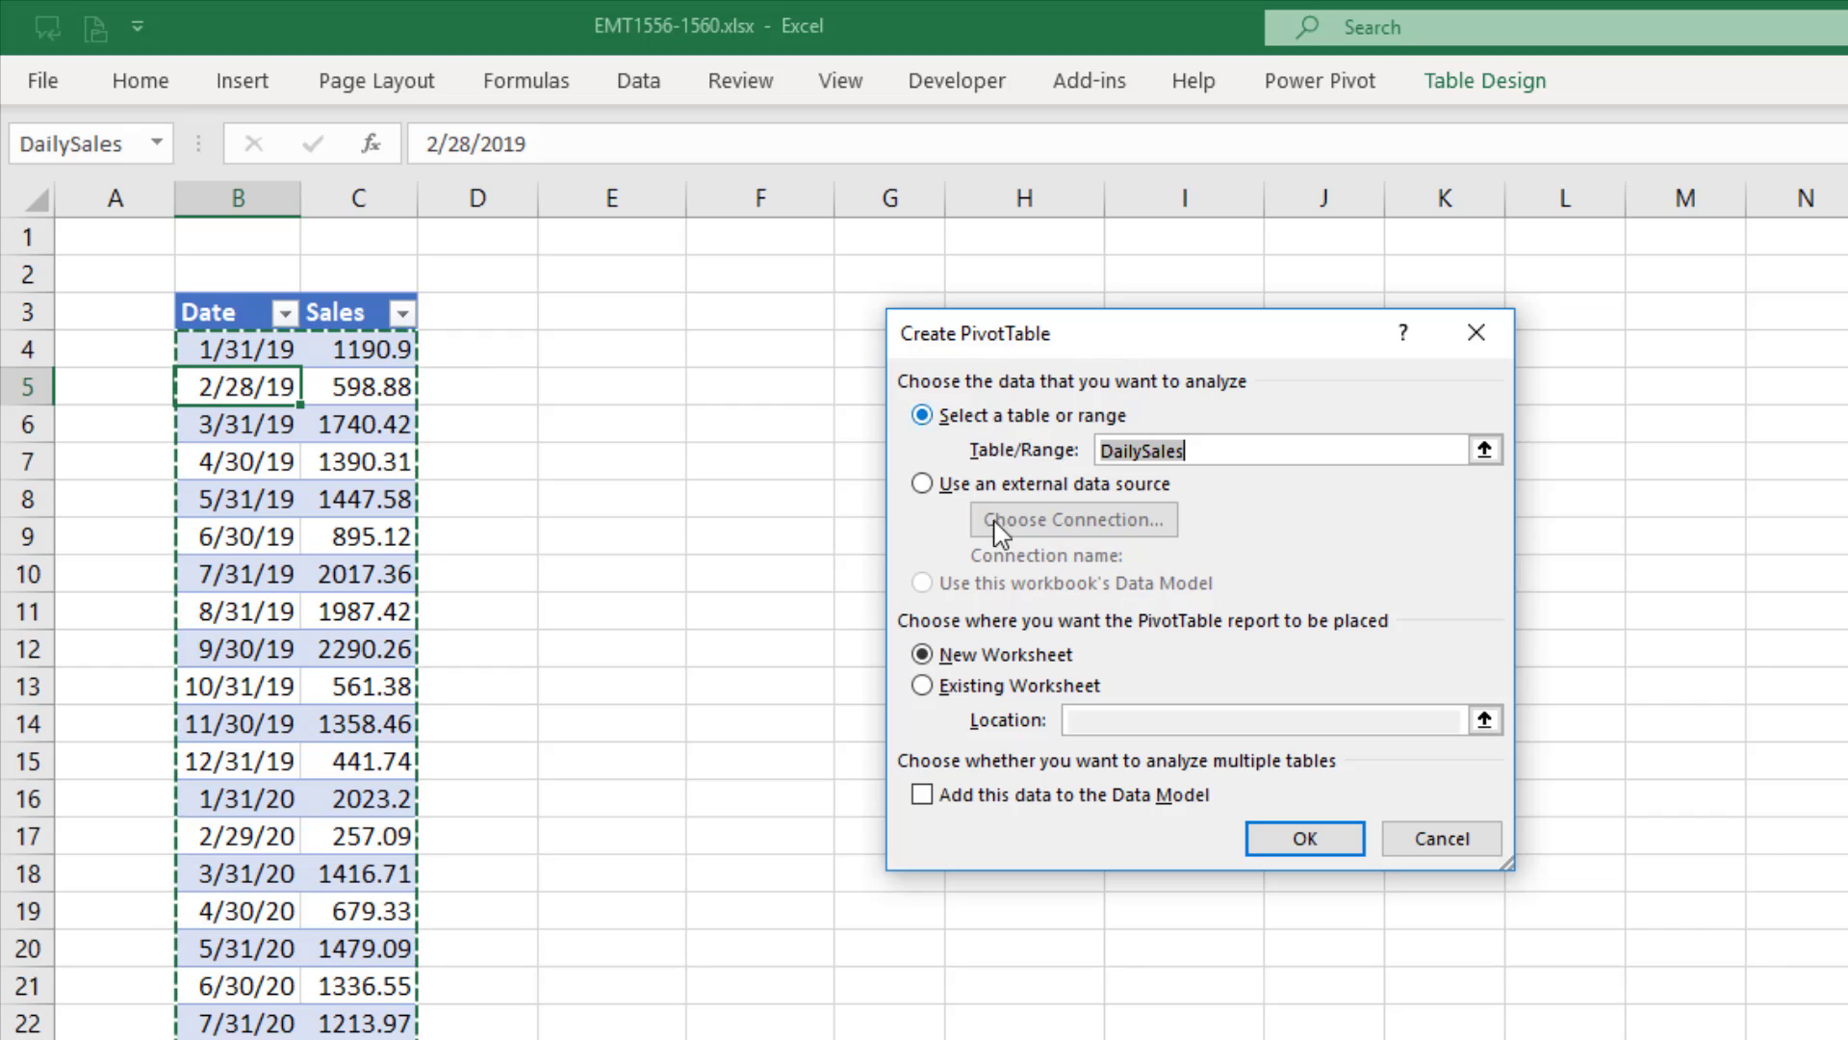
{"action": "left_click", "coordinate": [923, 685]}
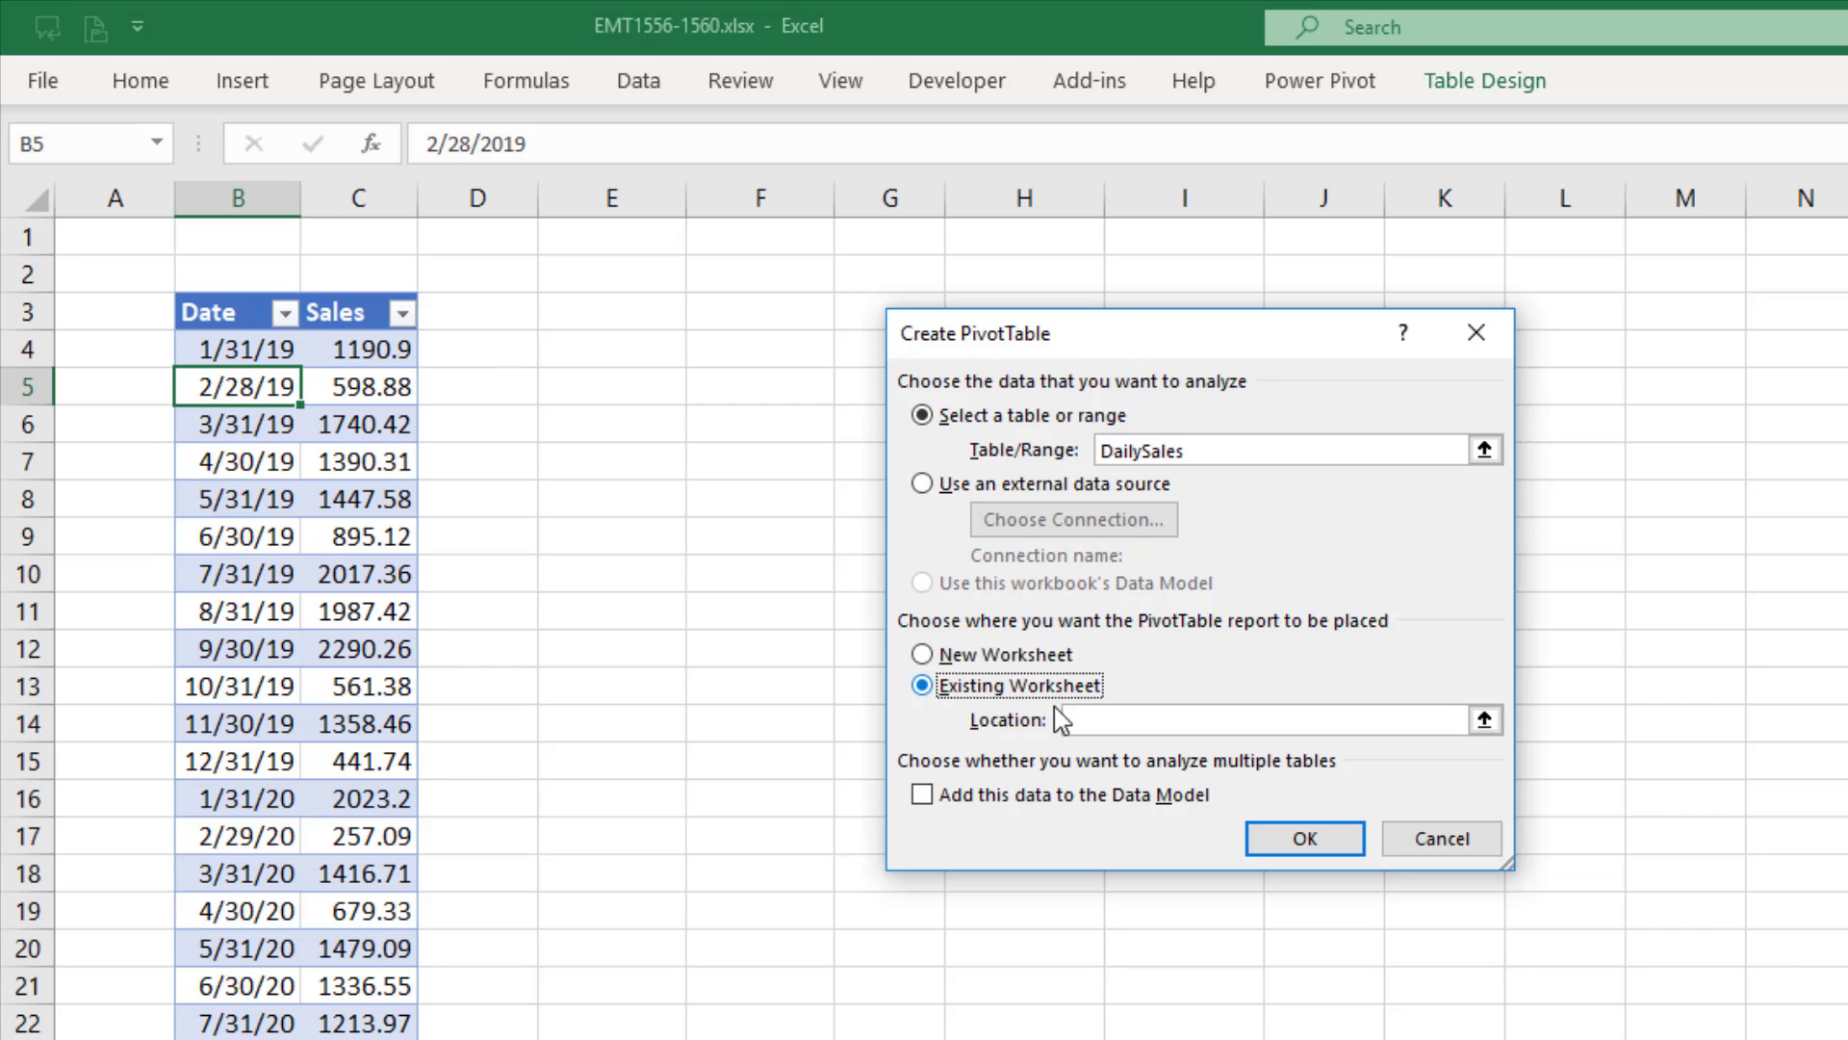
{"action": "left_click", "coordinate": [727, 307]}
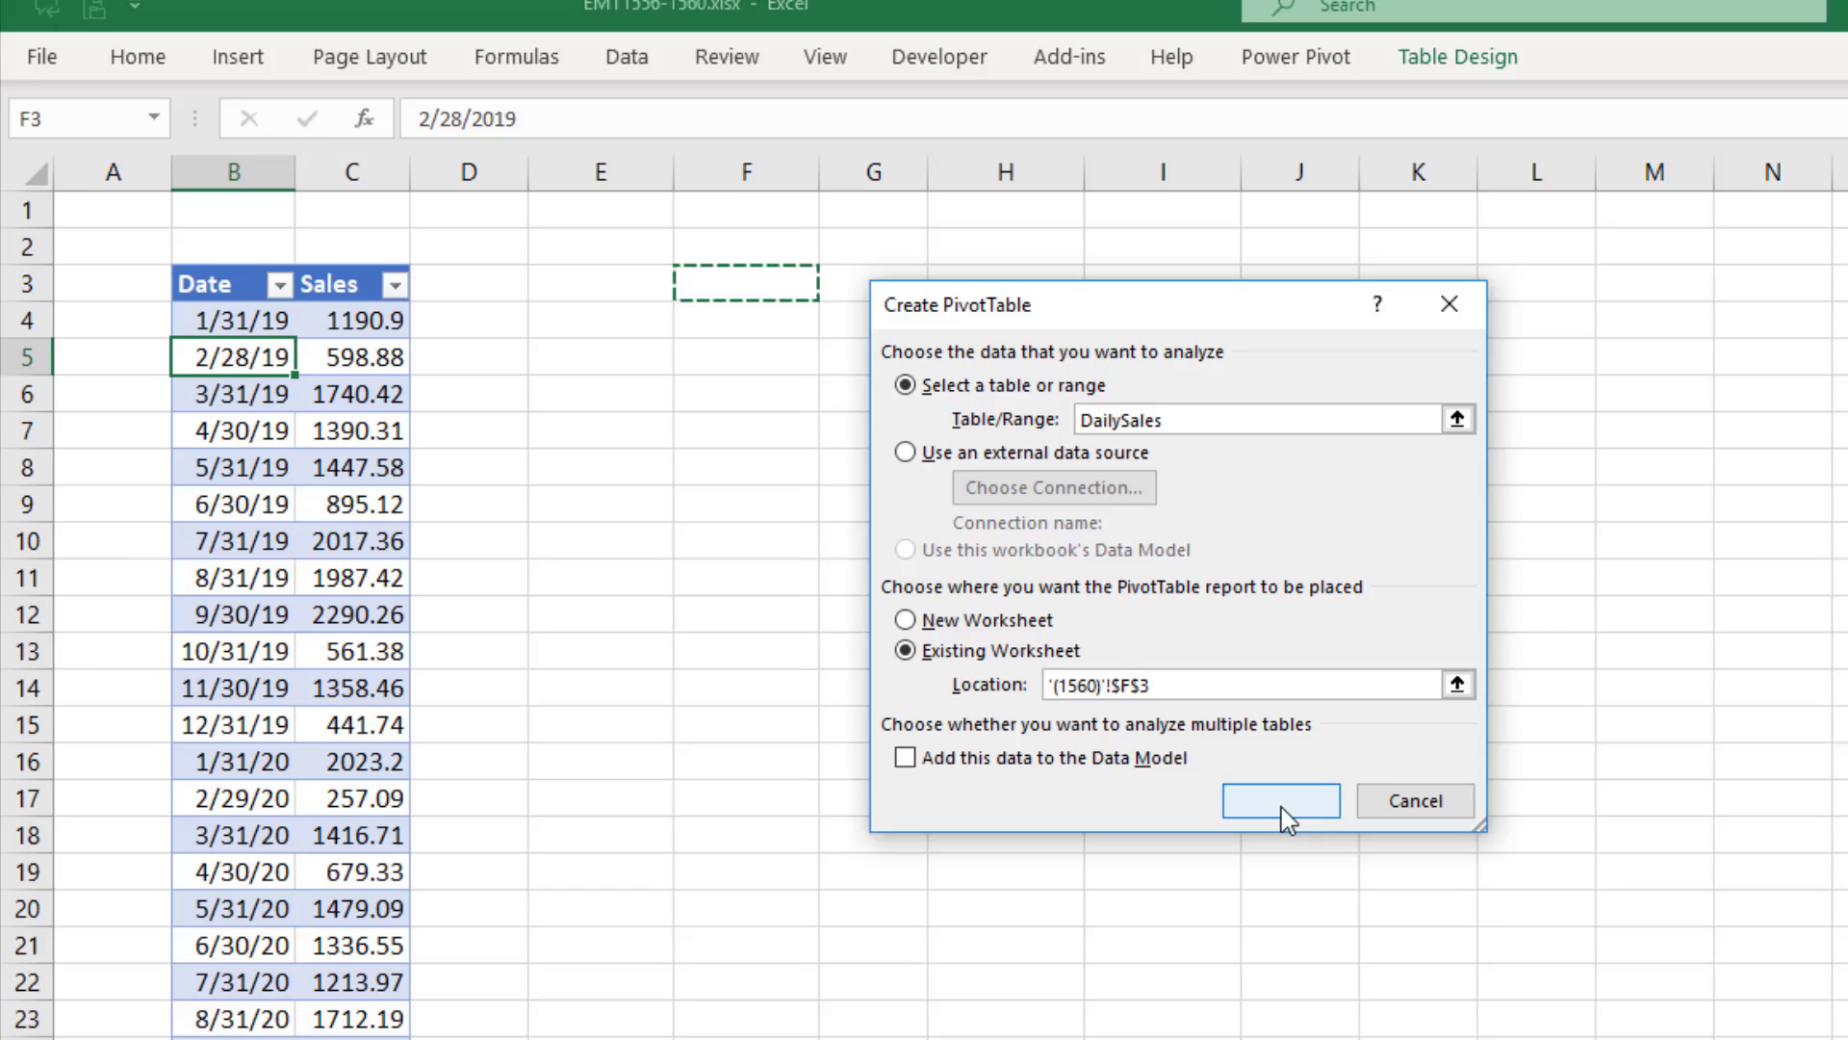
{"action": "left_click", "coordinate": [1305, 838]}
Add Date to the pivot rows and expand both years to show every month.
{"action": "left_click_drag", "start_coordinate": [1317, 258], "coordinate": [1041, 876]}
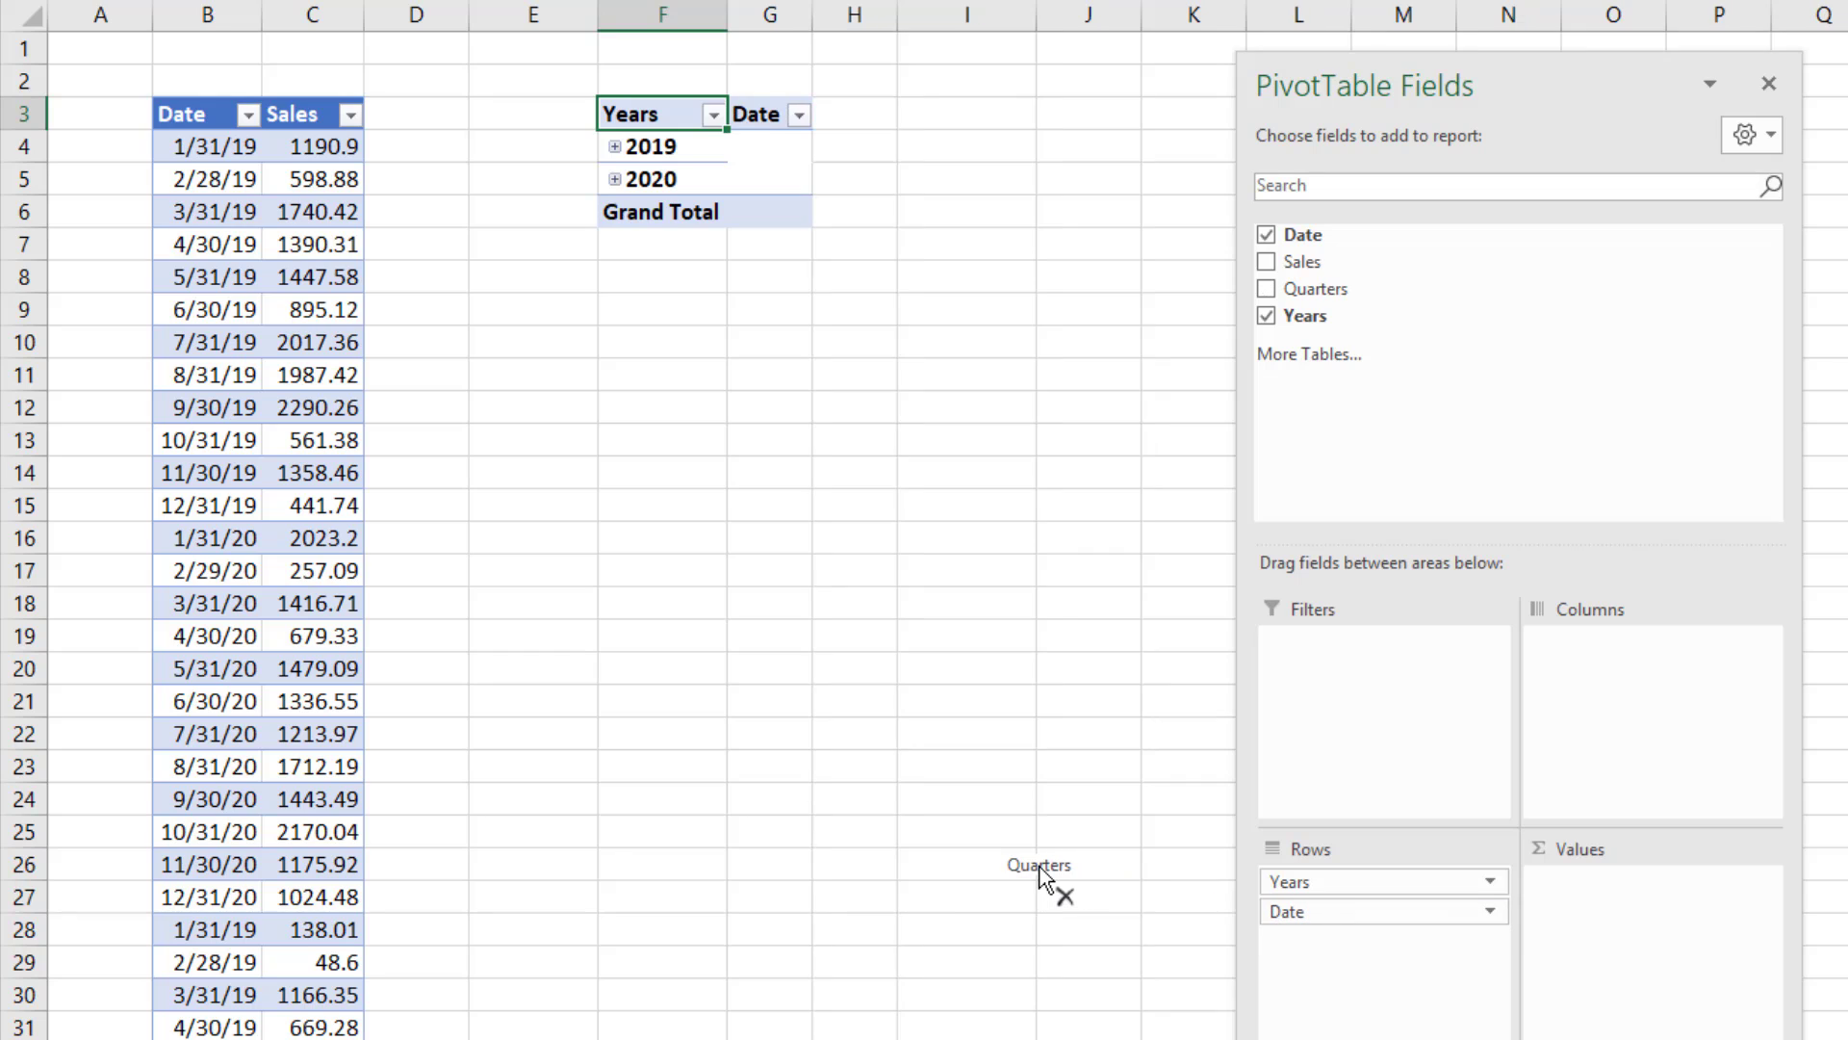
{"action": "right_click", "coordinate": [664, 153]}
{"action": "mouse_move", "coordinate": [778, 433]}
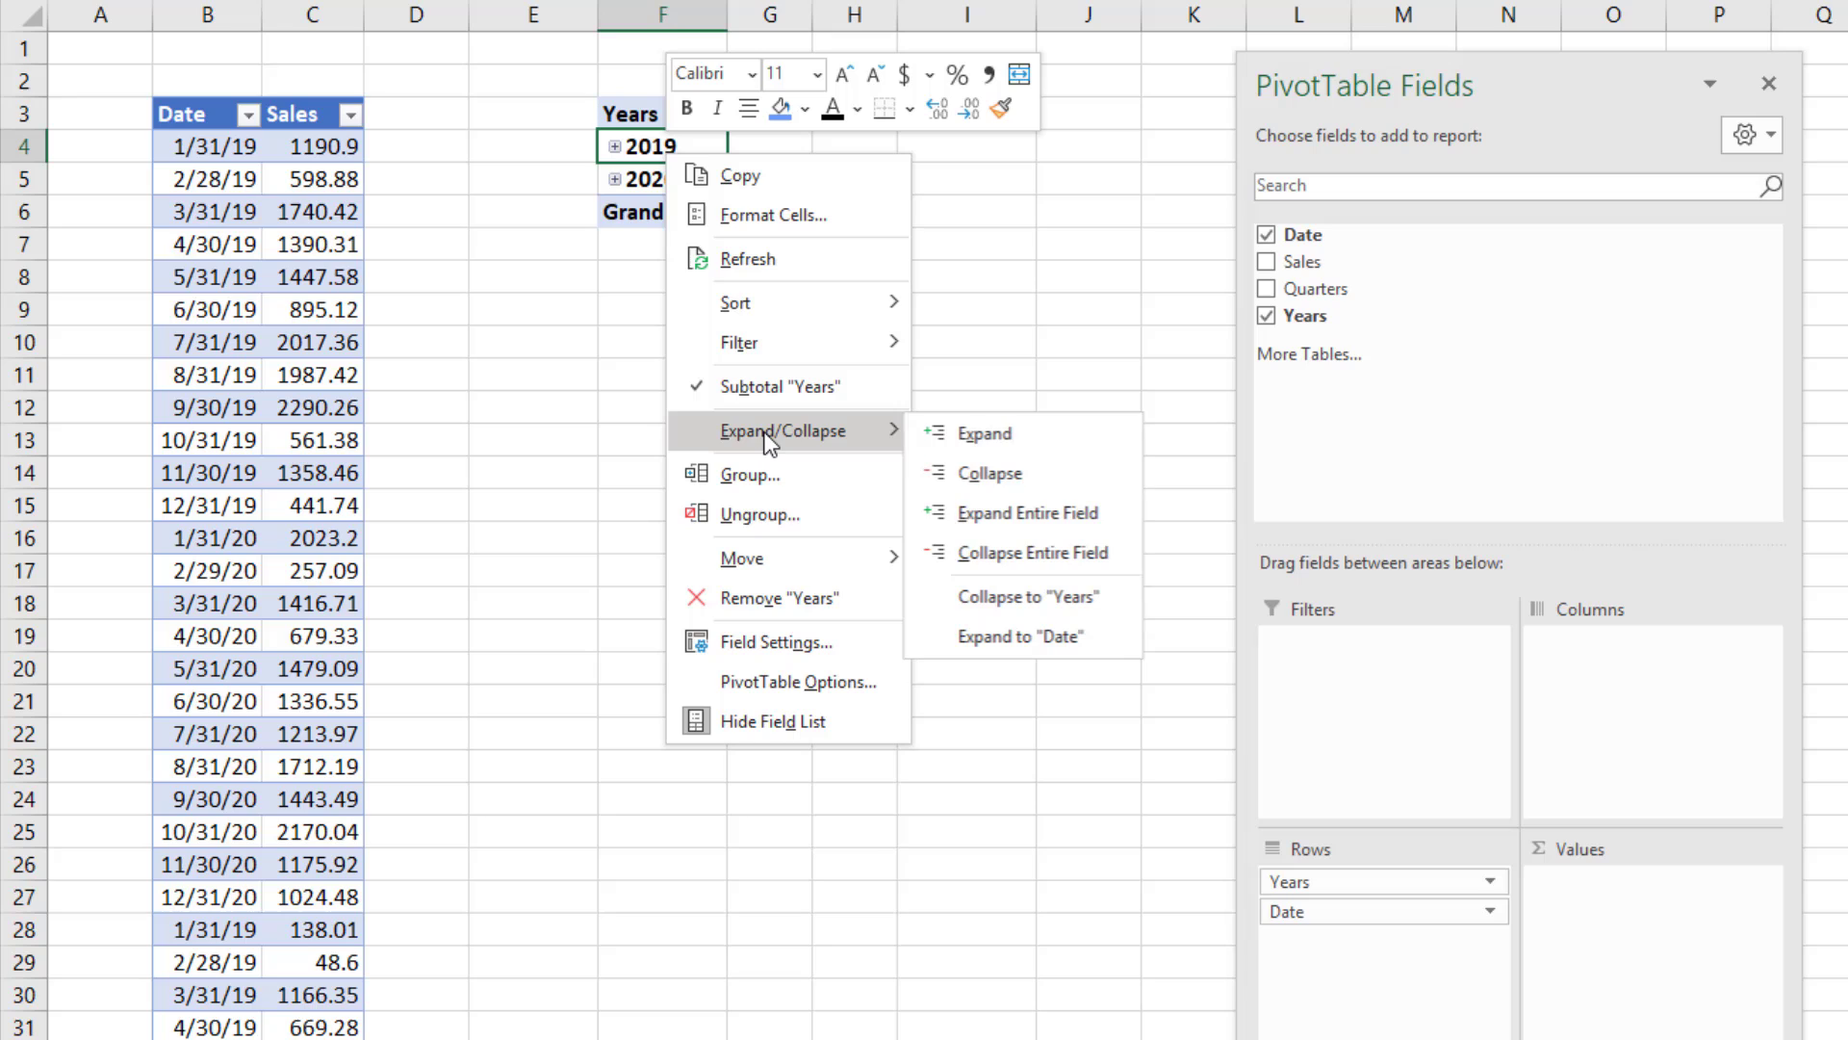
{"action": "left_click", "coordinate": [999, 516]}
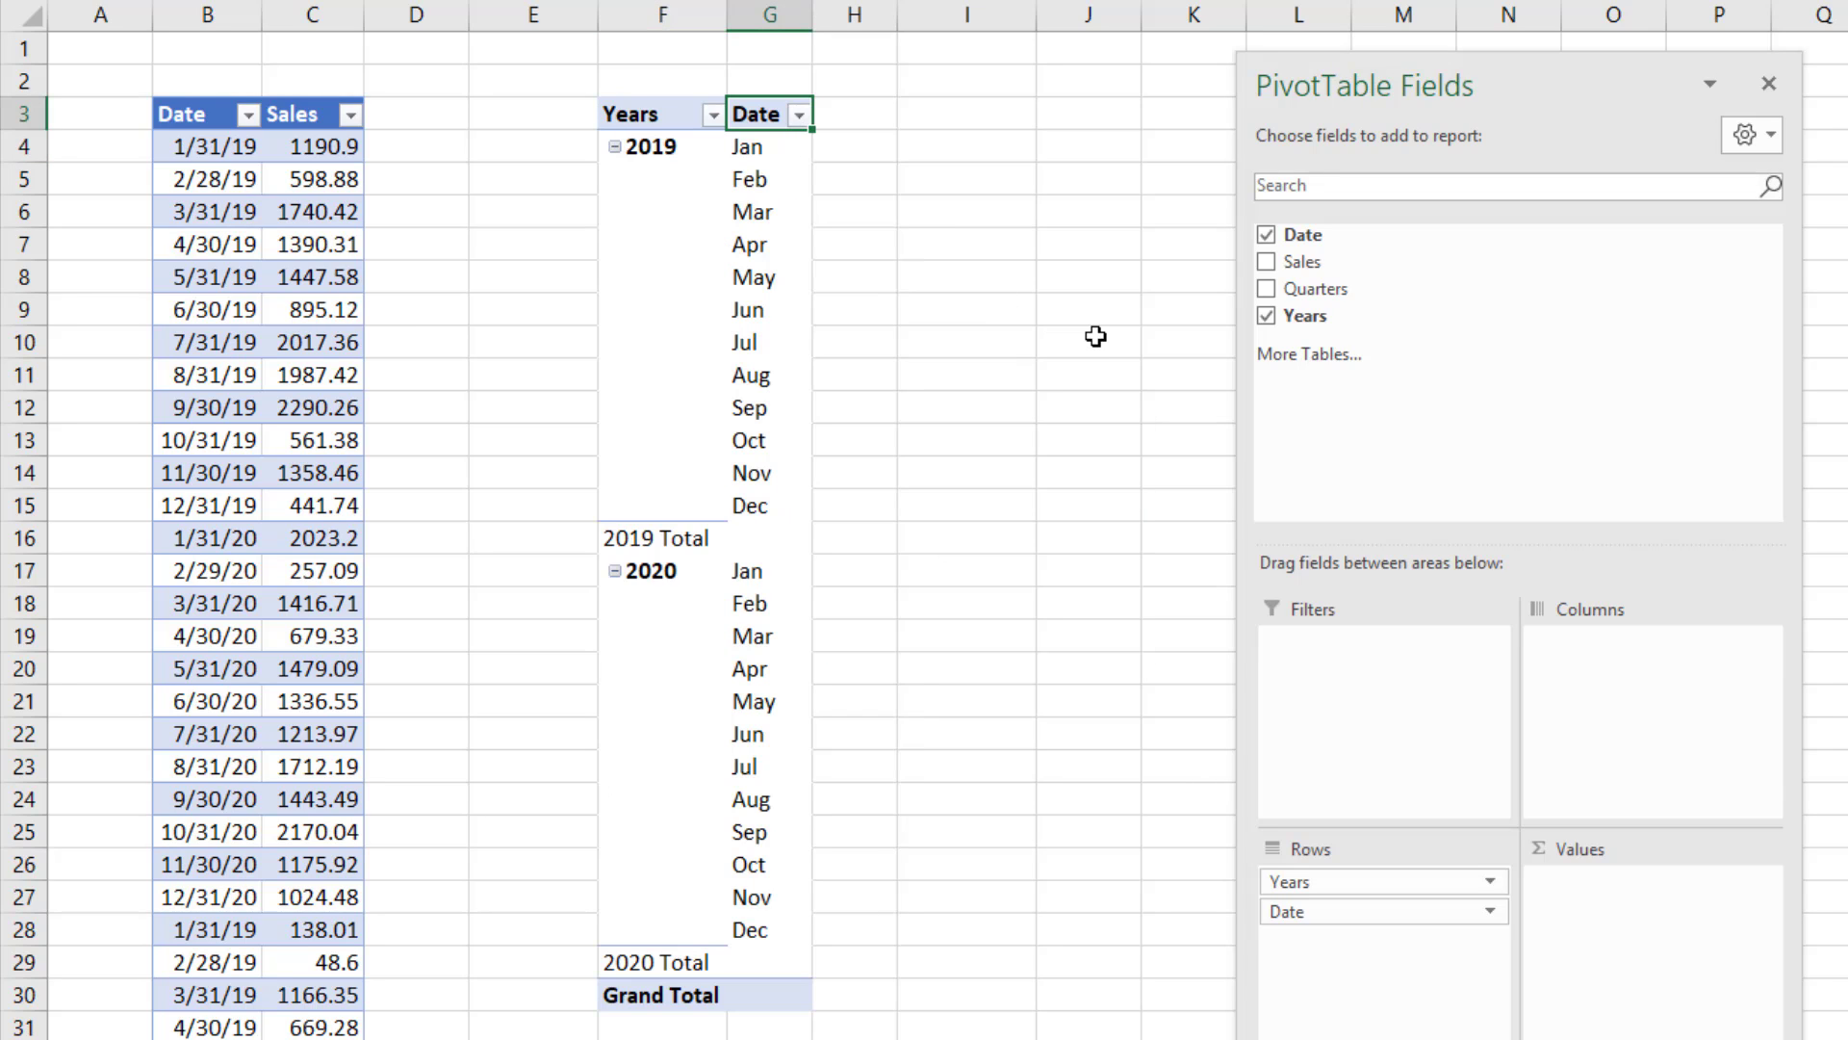
Rename the month row field header to Month.
{"action": "type", "text": "Mot"}
{"action": "key", "text": "BackSpace"}
{"action": "type", "text": "nth"}
{"action": "key", "text": "Return"}
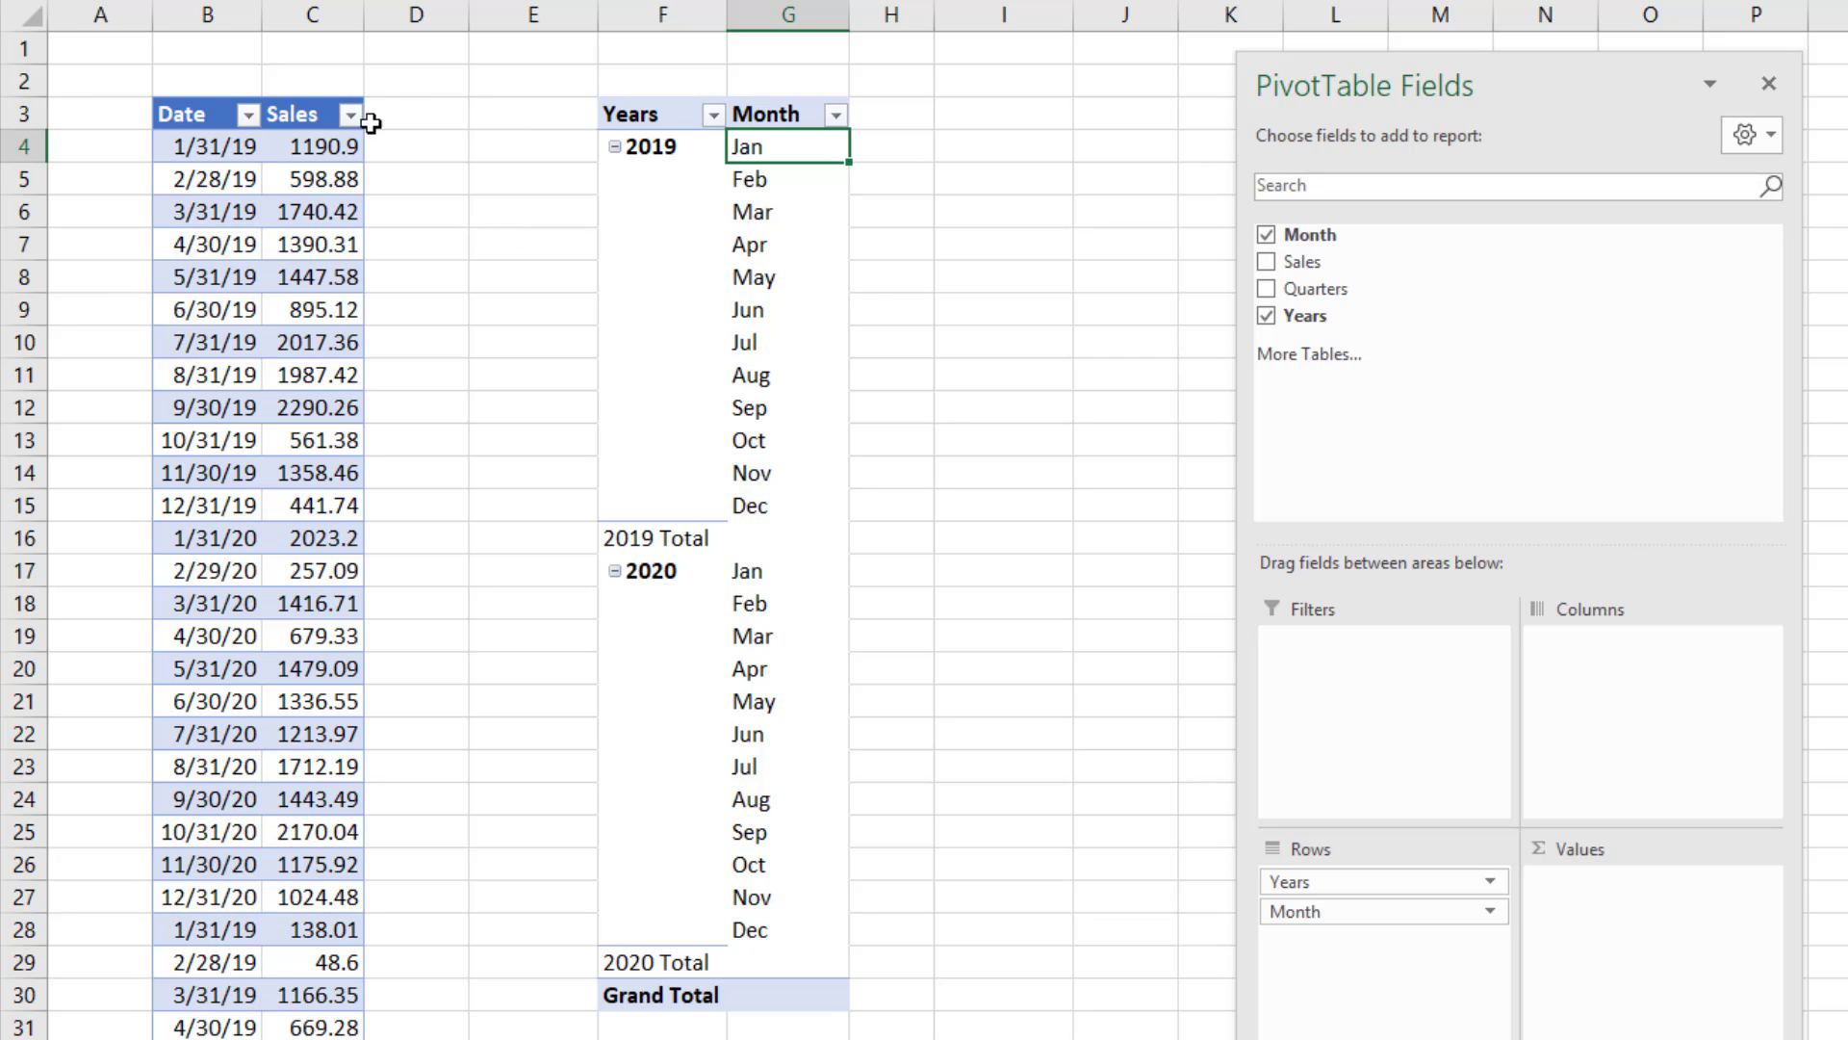
Add a YearPart header in D3 to extend the table, then widen column D.
{"action": "left_click", "coordinate": [416, 116]}
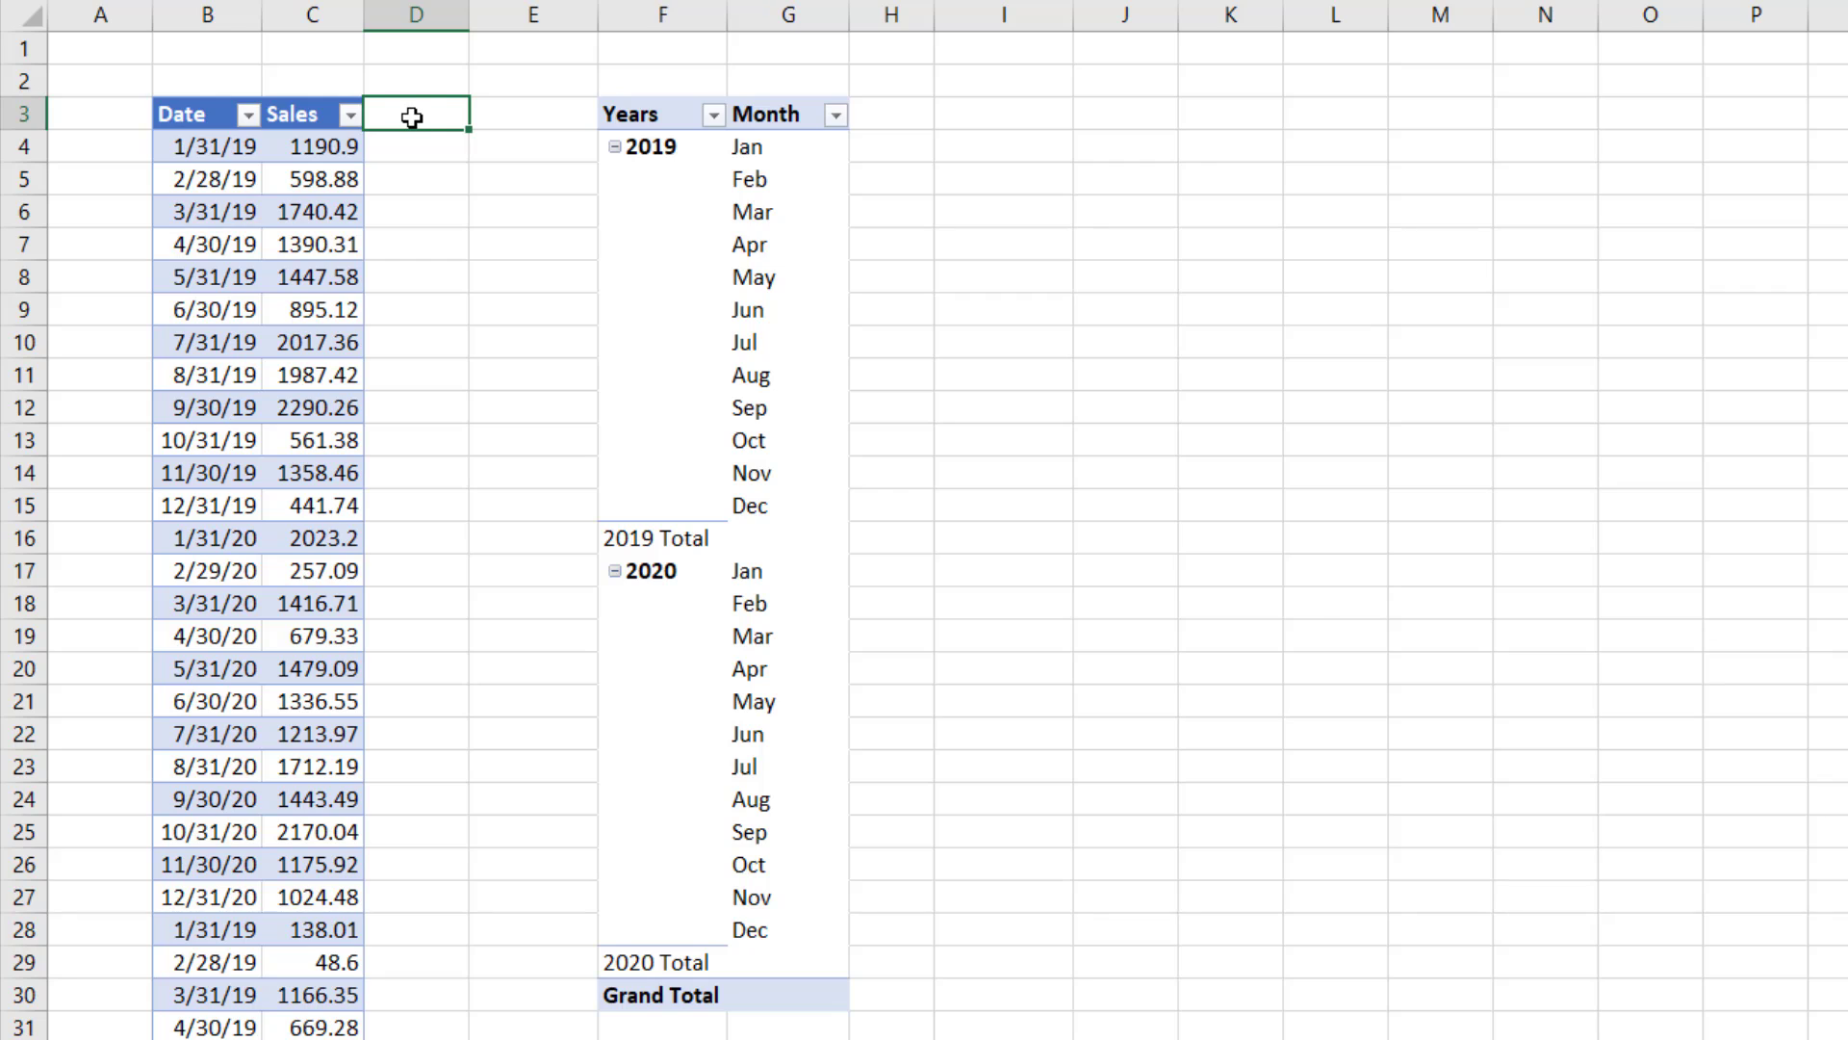
{"action": "type", "text": "YearPart"}
{"action": "key", "text": "Return"}
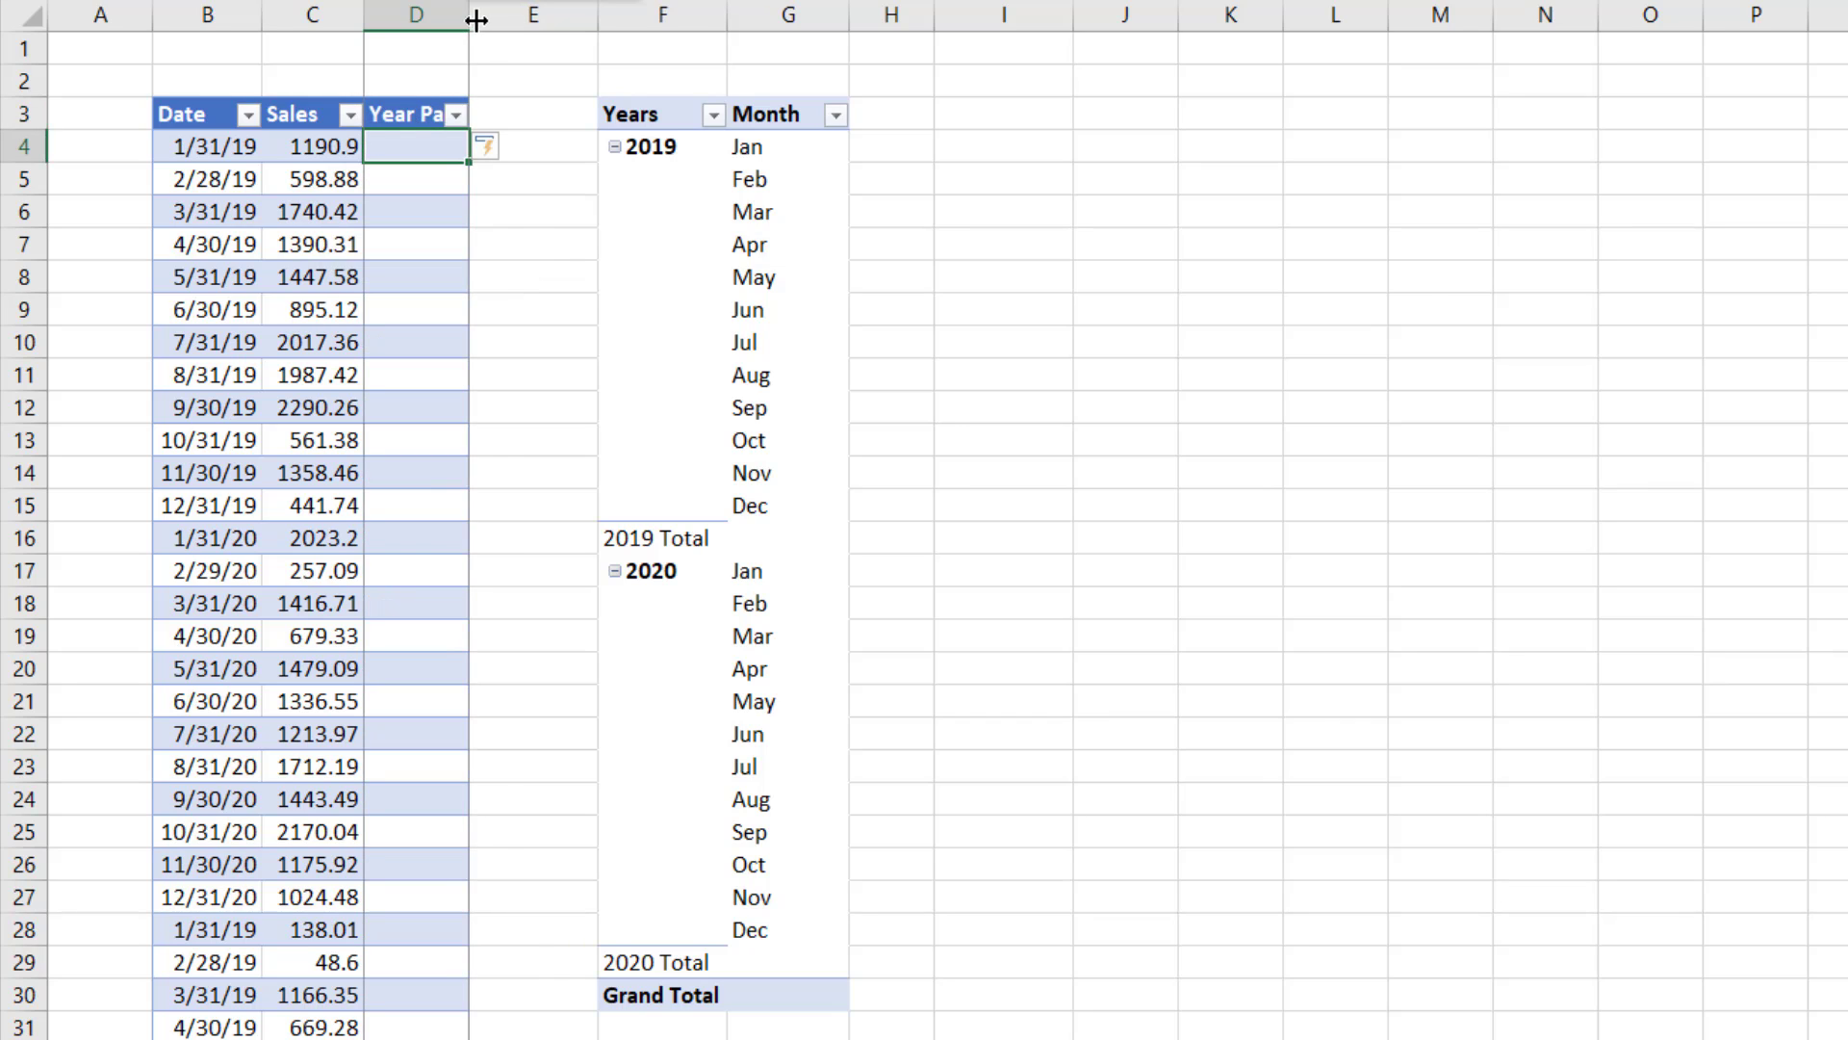
{"action": "left_click_drag", "start_coordinate": [472, 21], "coordinate": [512, 25]}
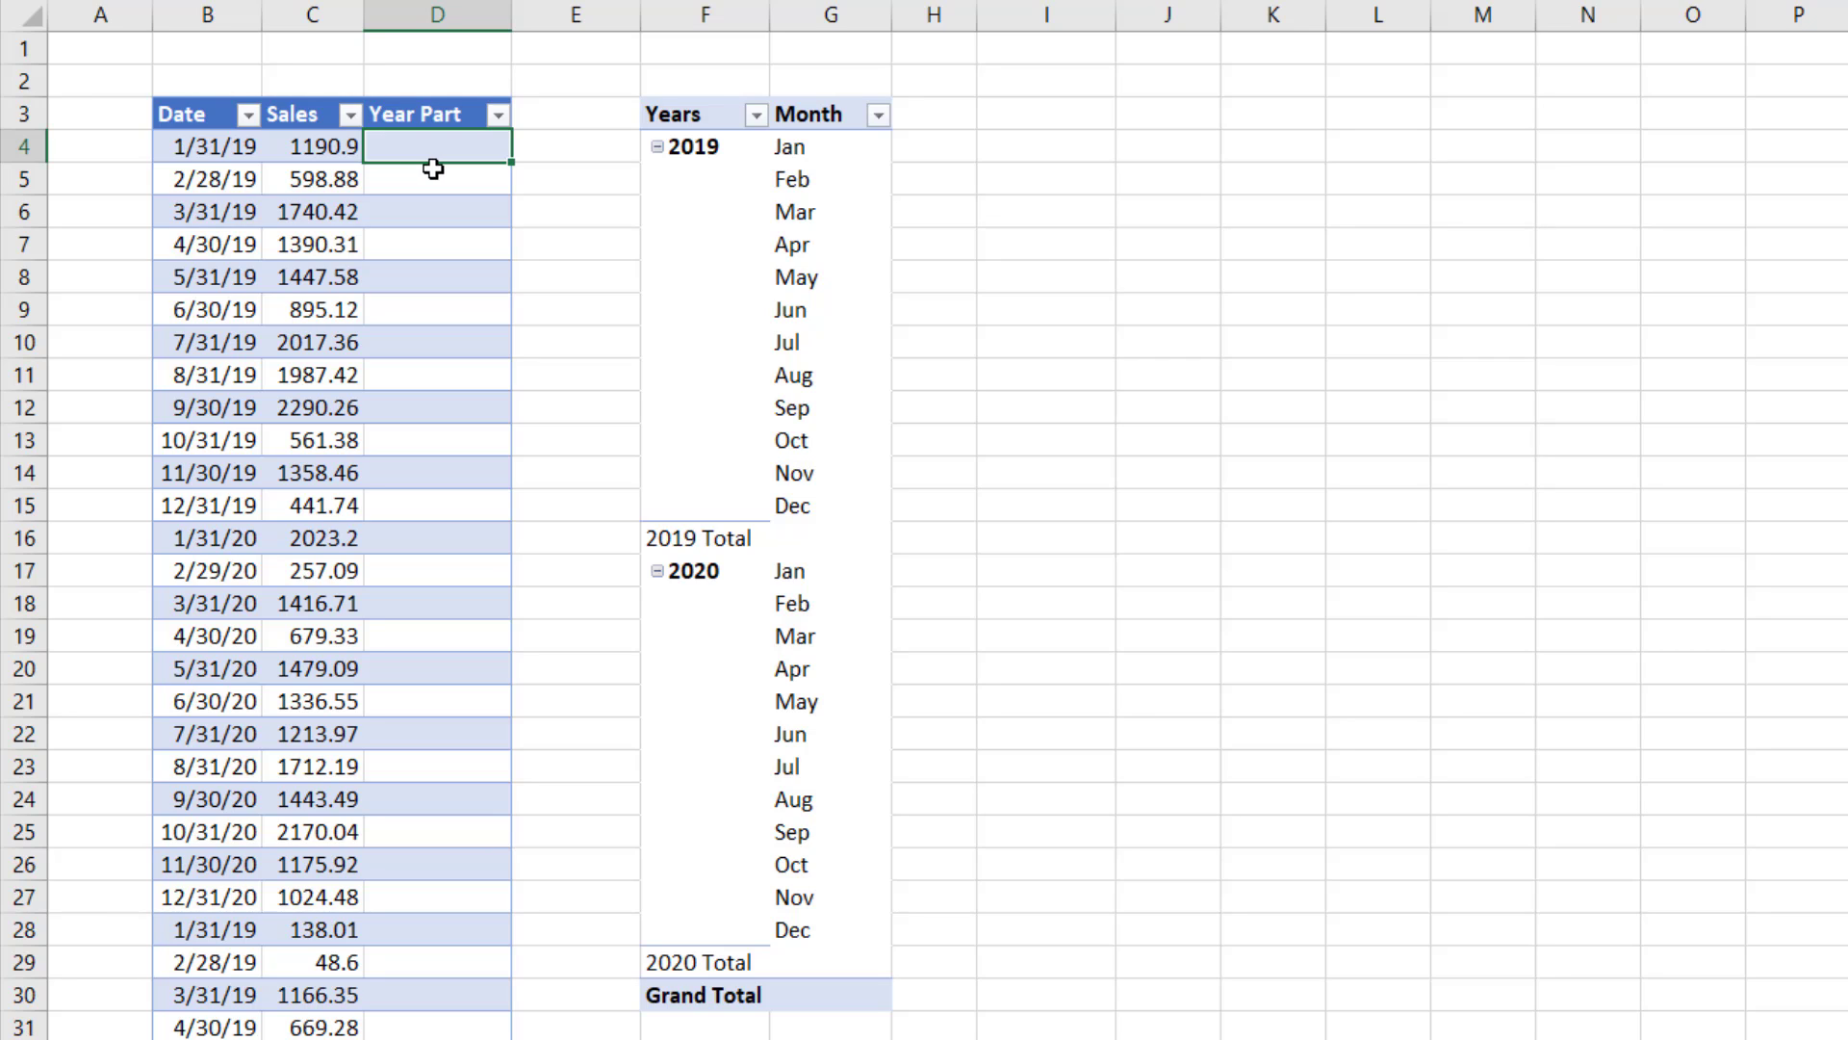
{"action": "type", "text": "=mont"}
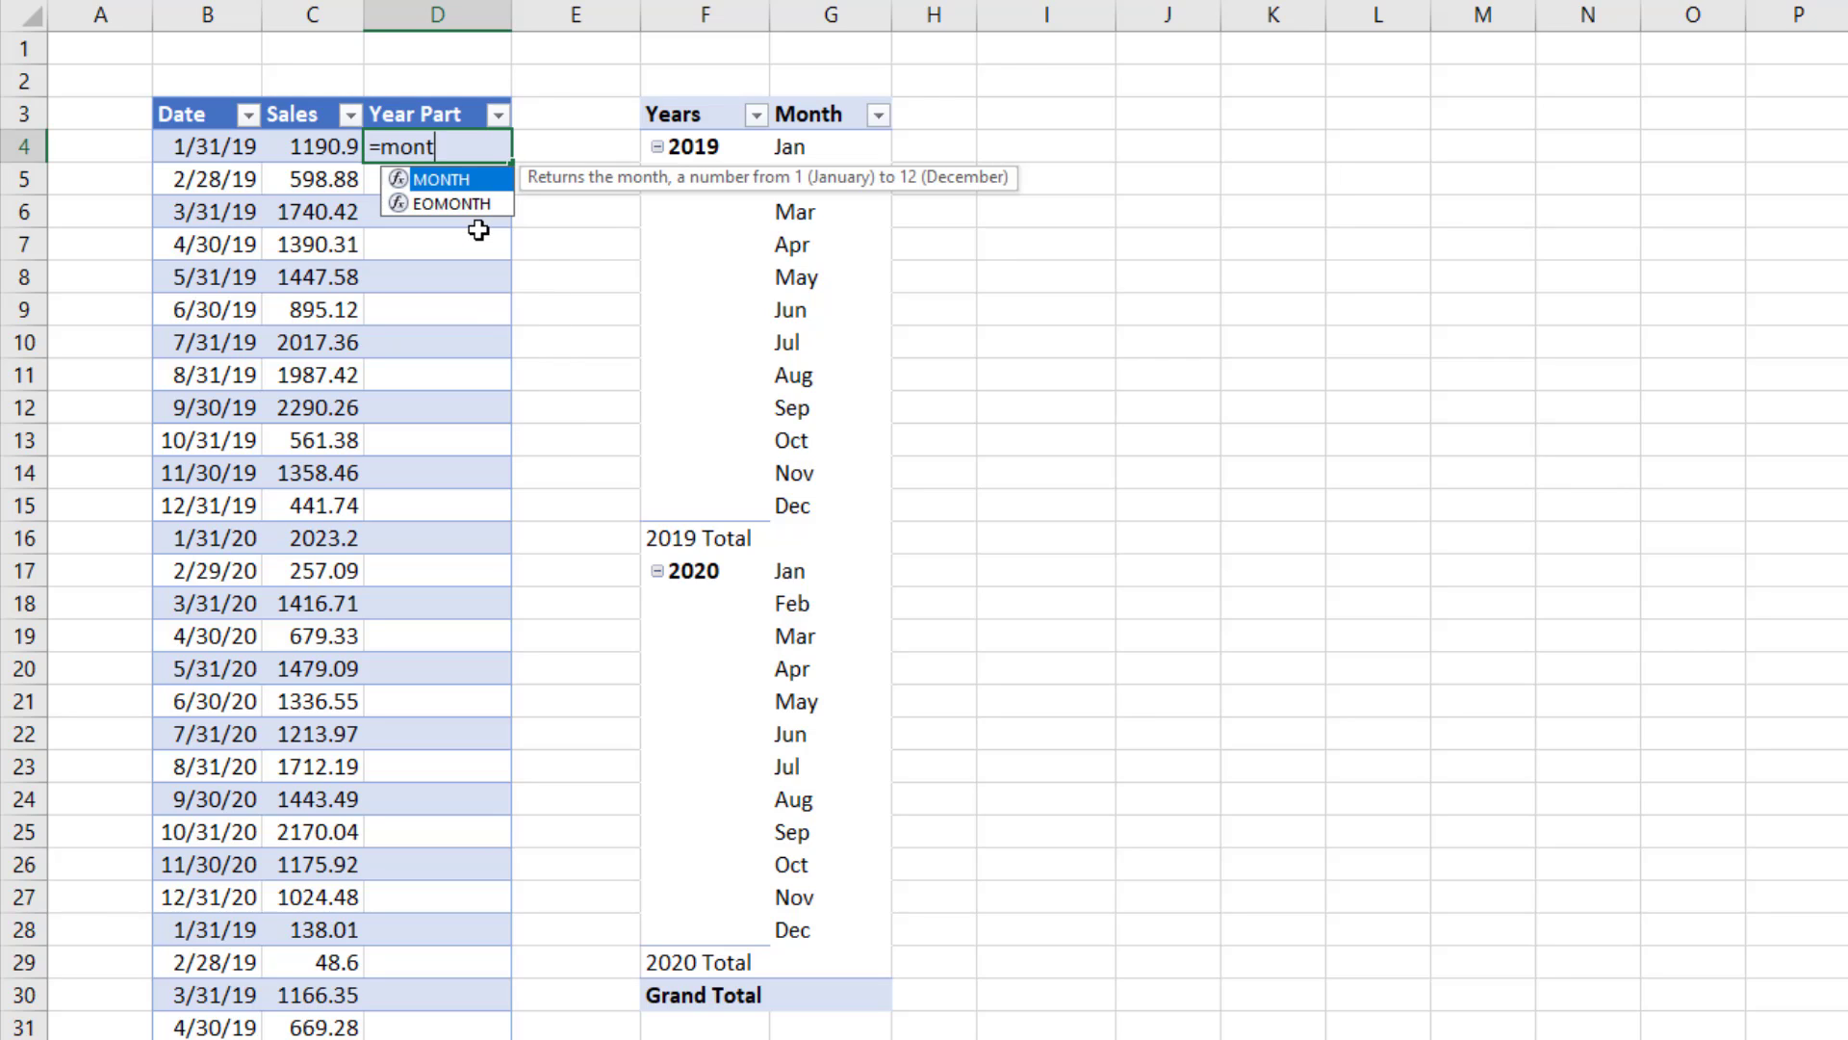
{"action": "key", "text": "Tab"}
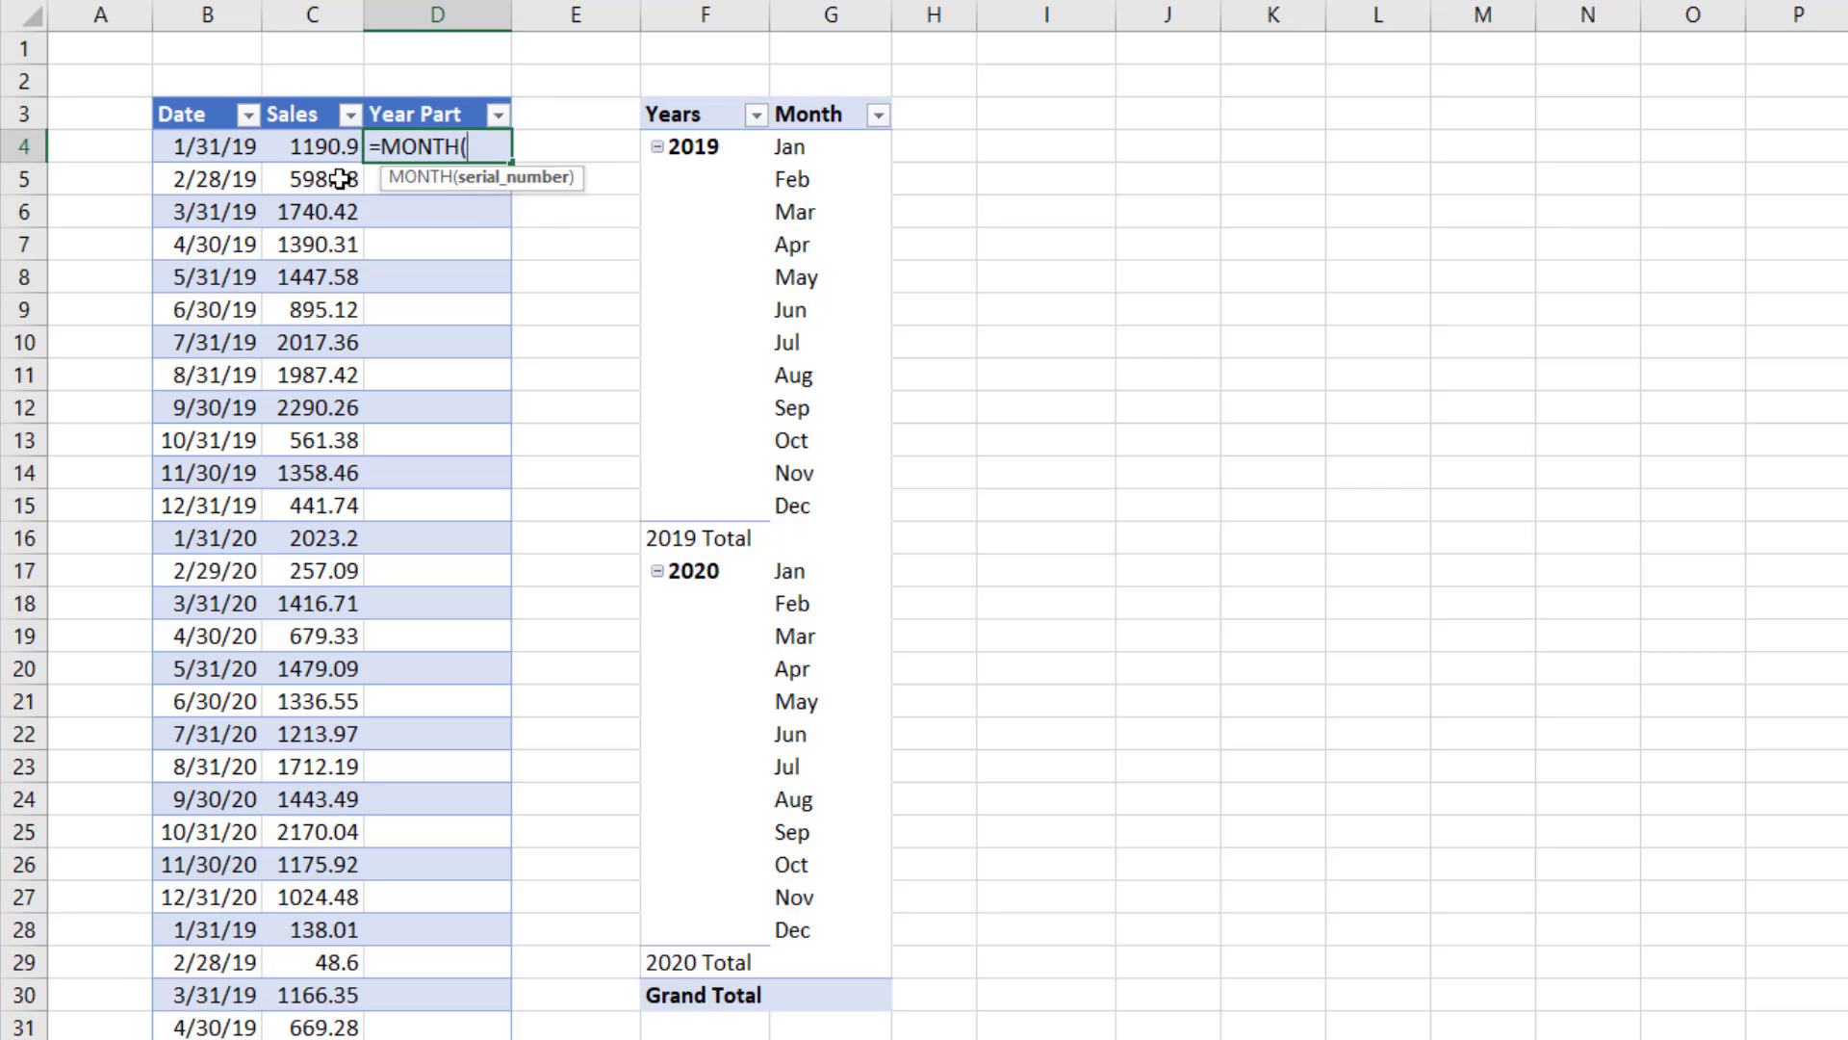
{"action": "left_click", "coordinate": [214, 152]}
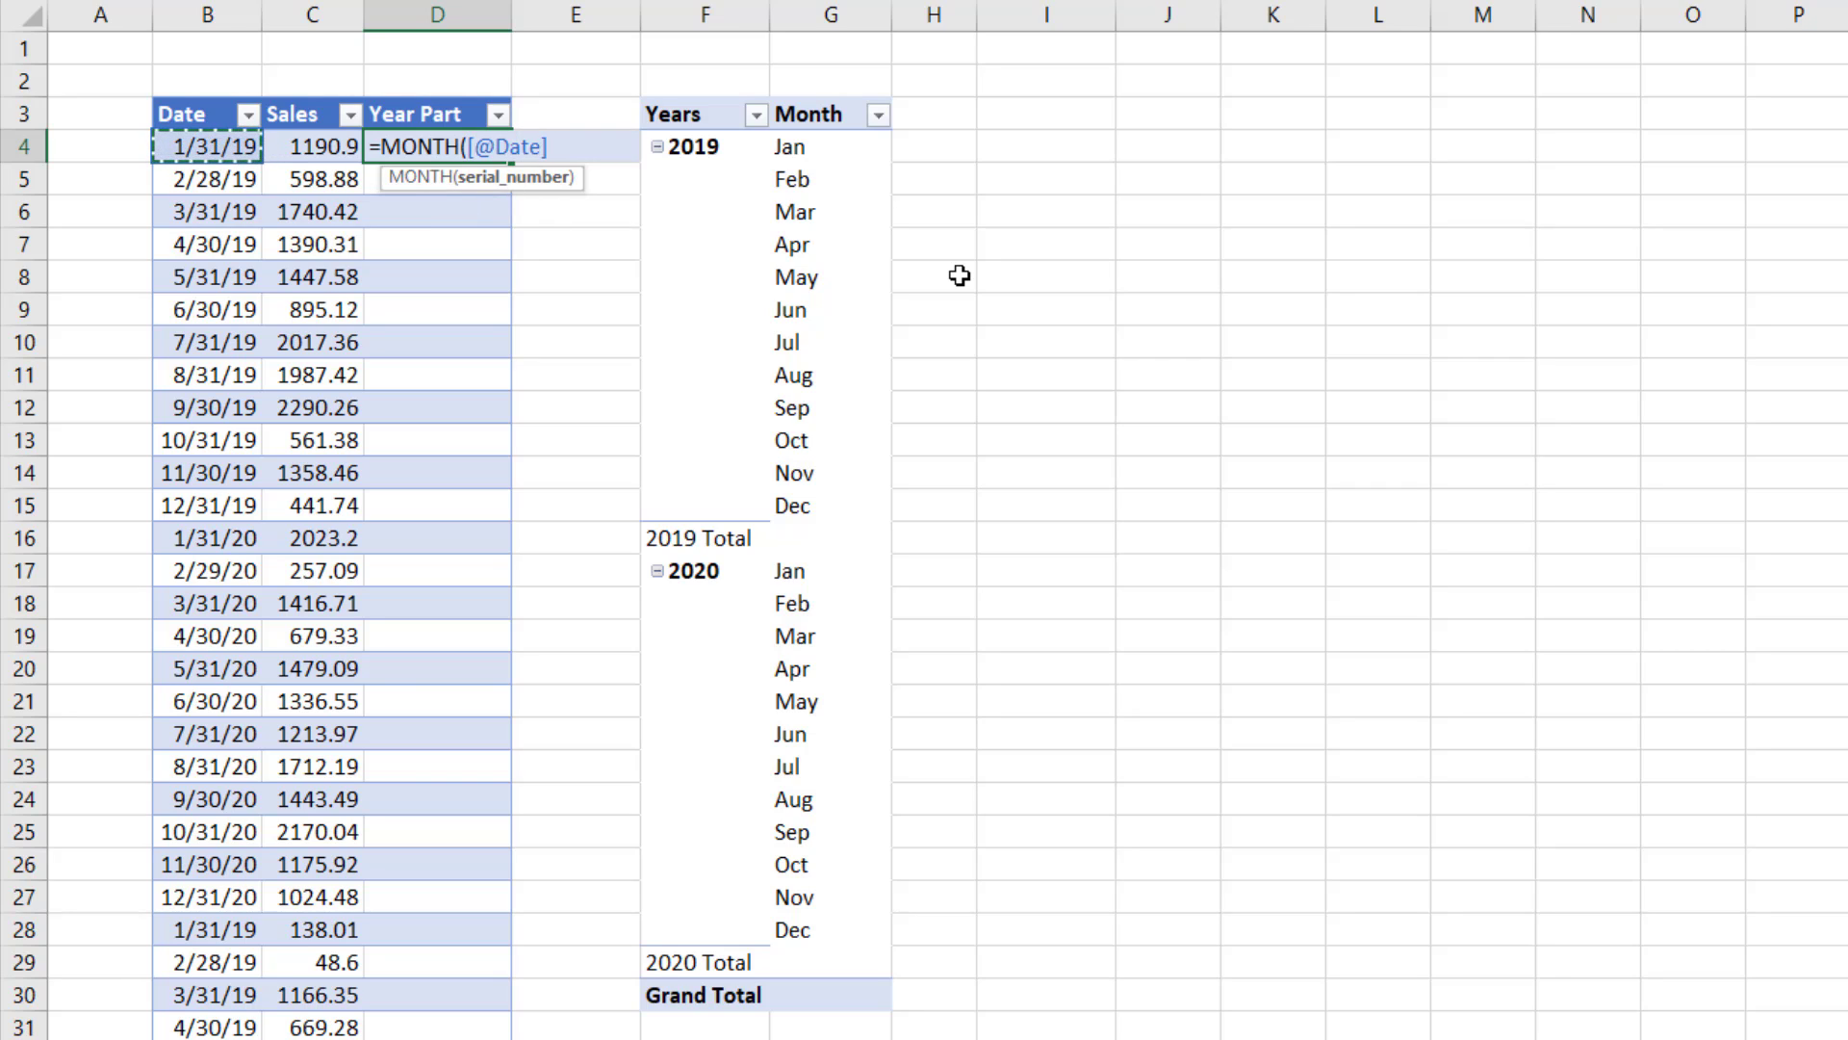
{"action": "type", "text": ")"}
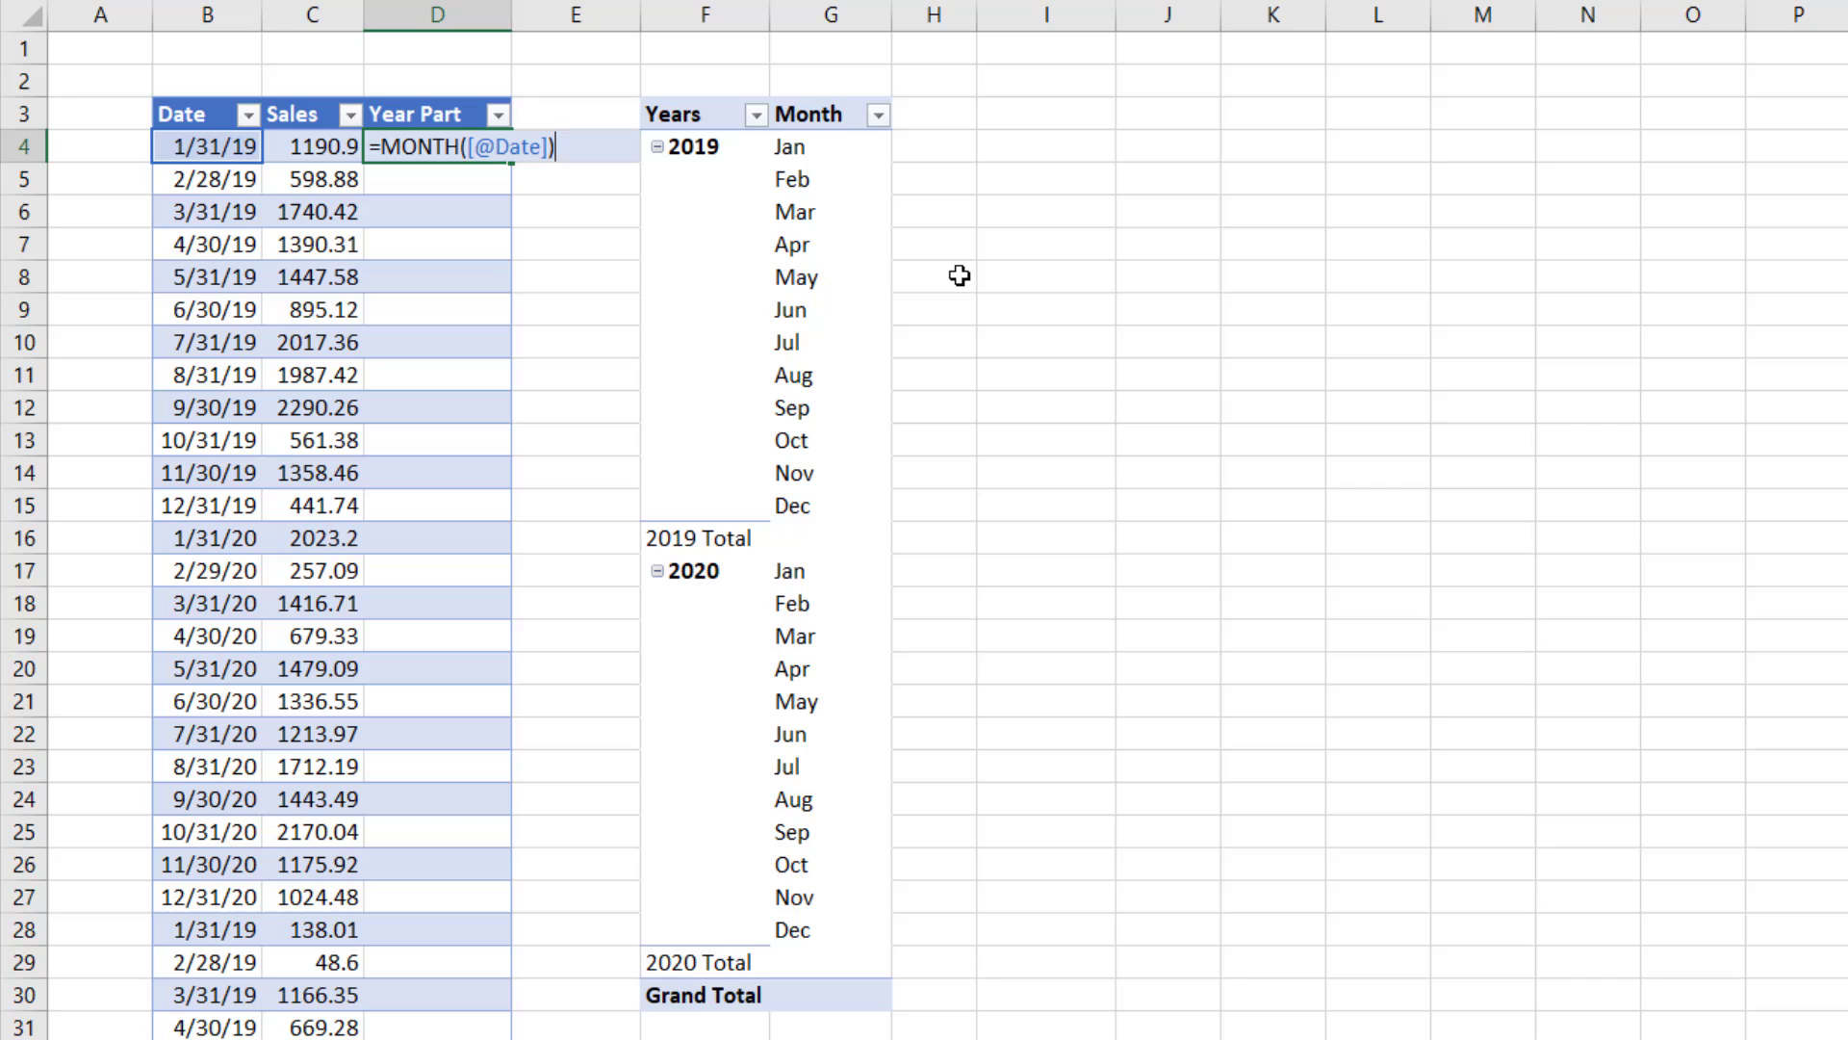
{"action": "key", "text": "Return"}
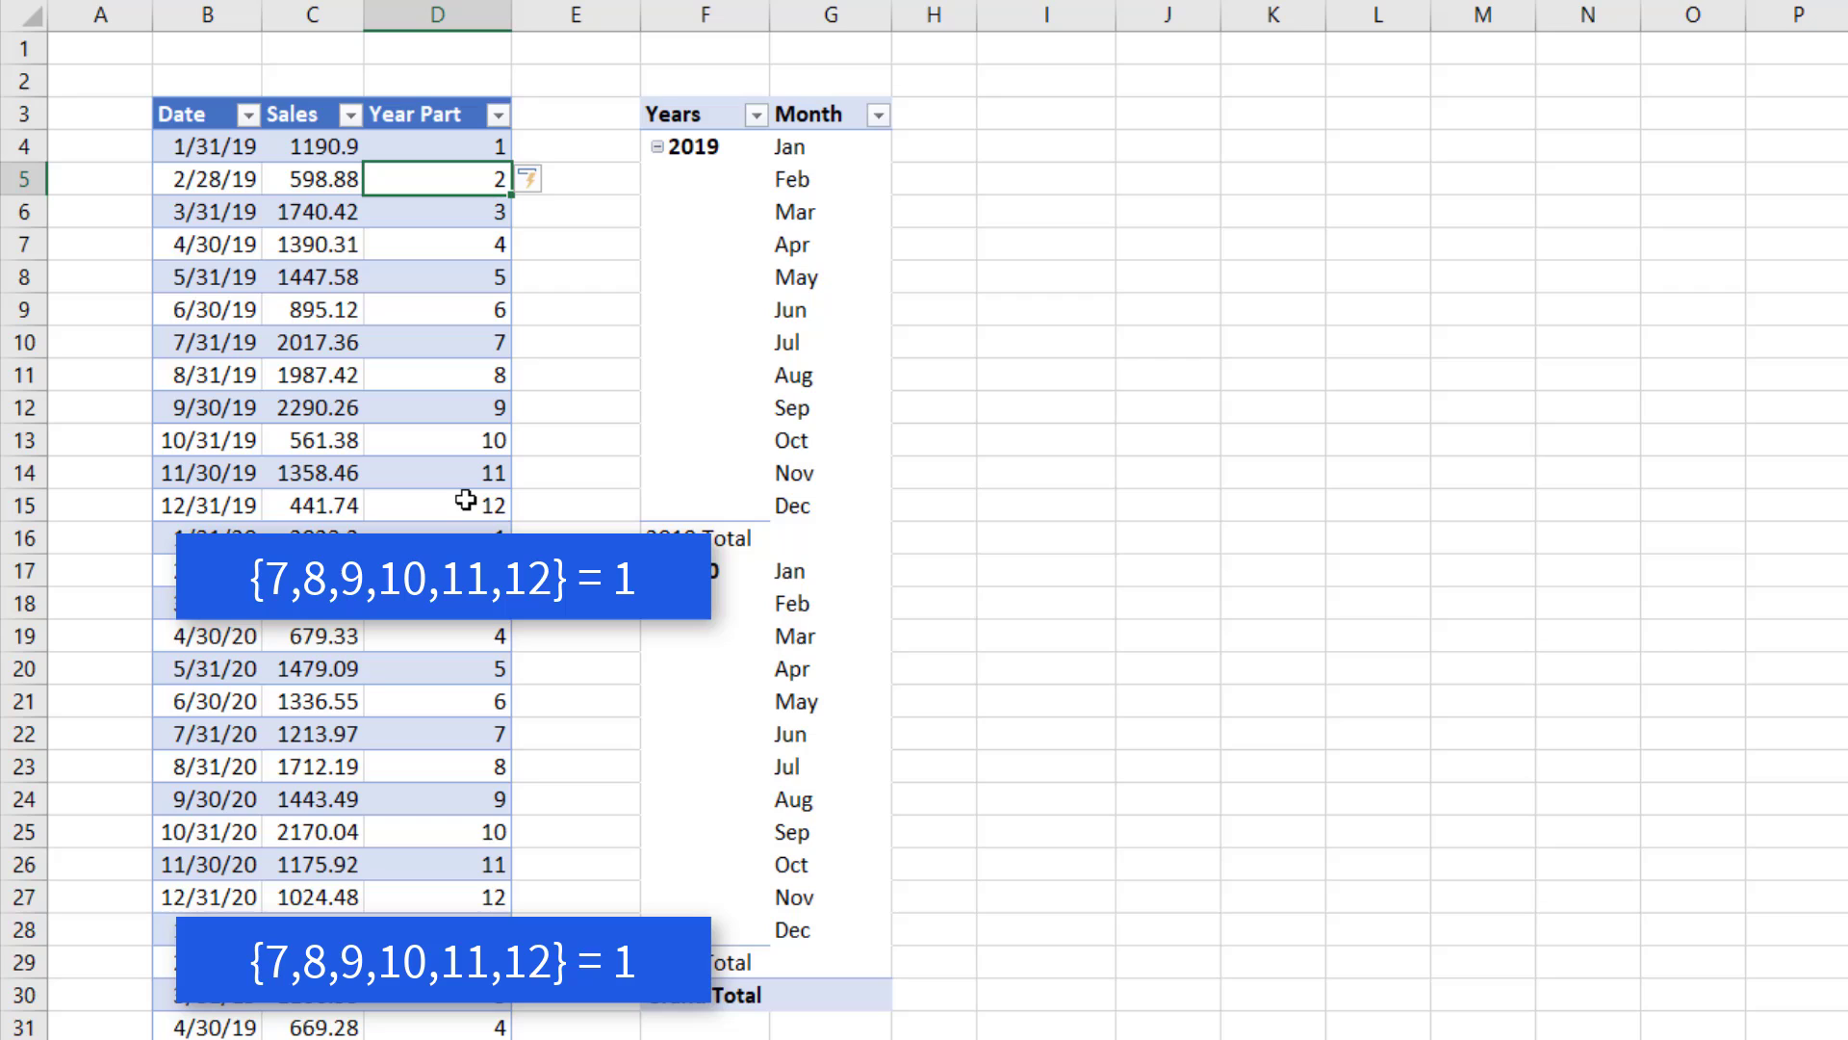
{"action": "left_click", "coordinate": [466, 151]}
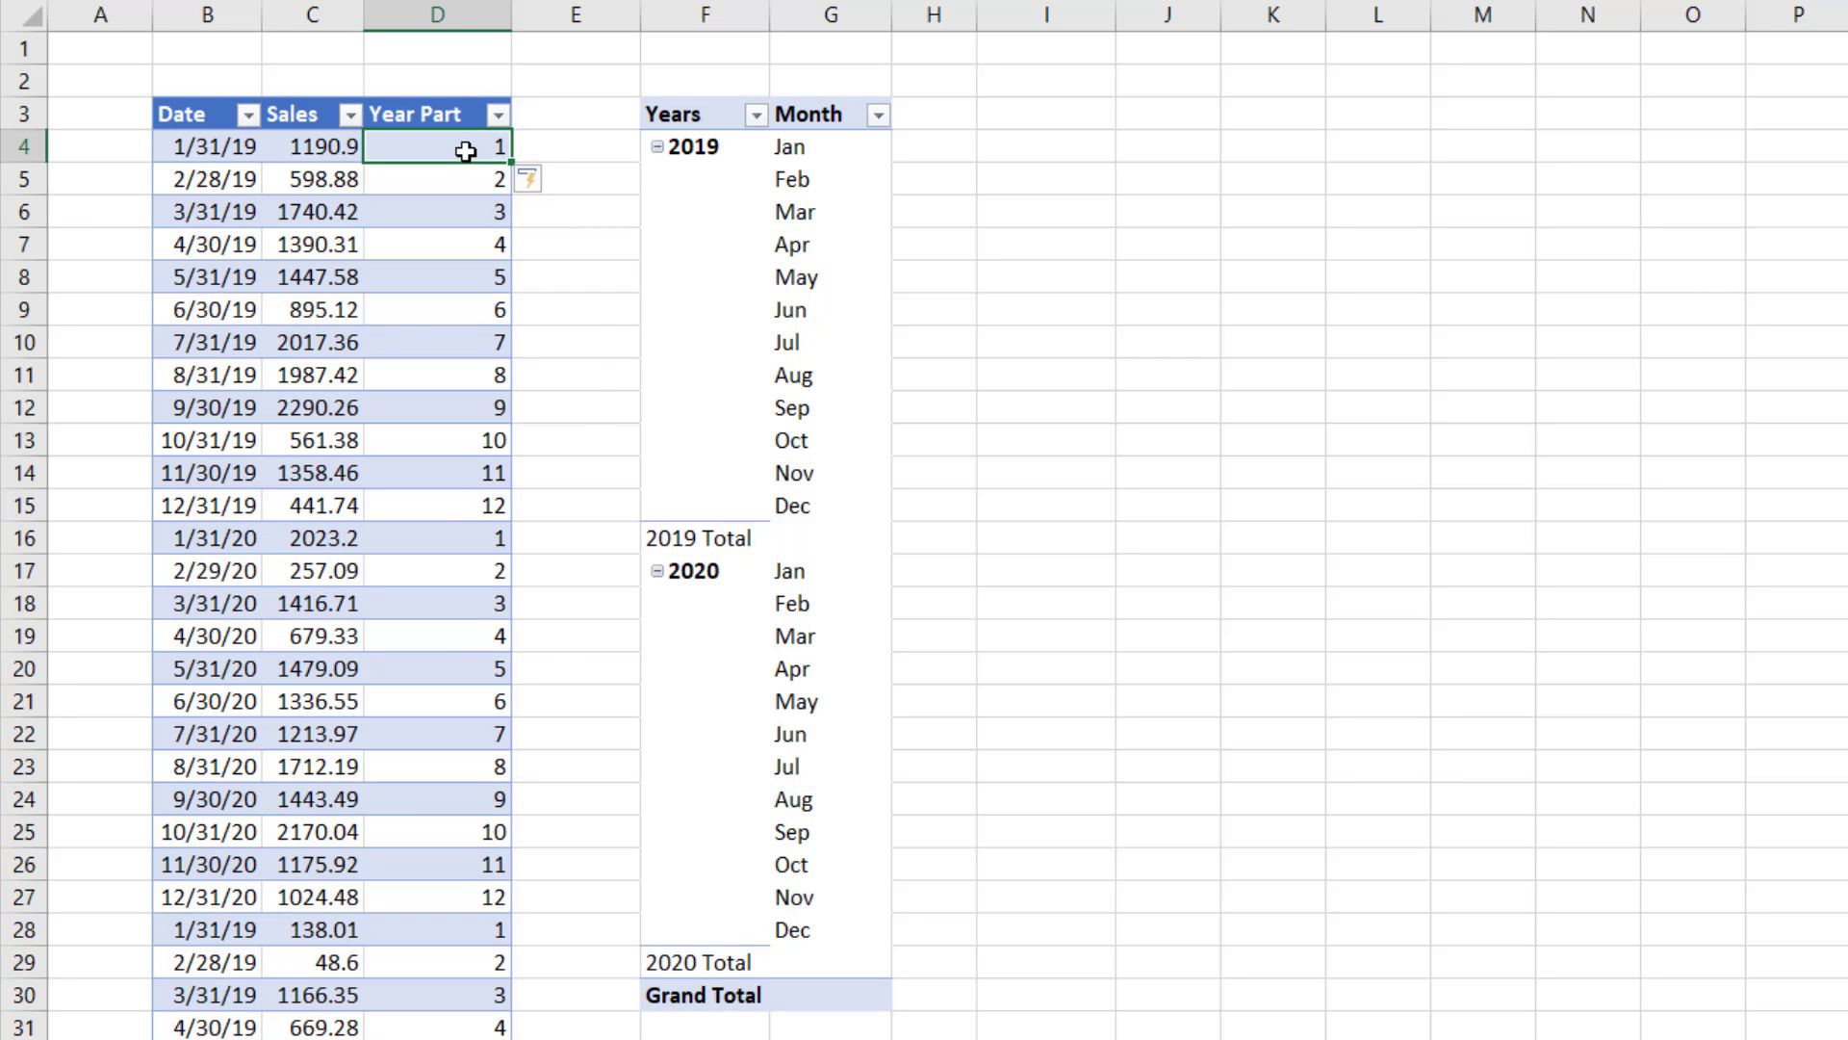
Append a >6 test to the Year Part month formula.
{"action": "key", "text": "F2"}
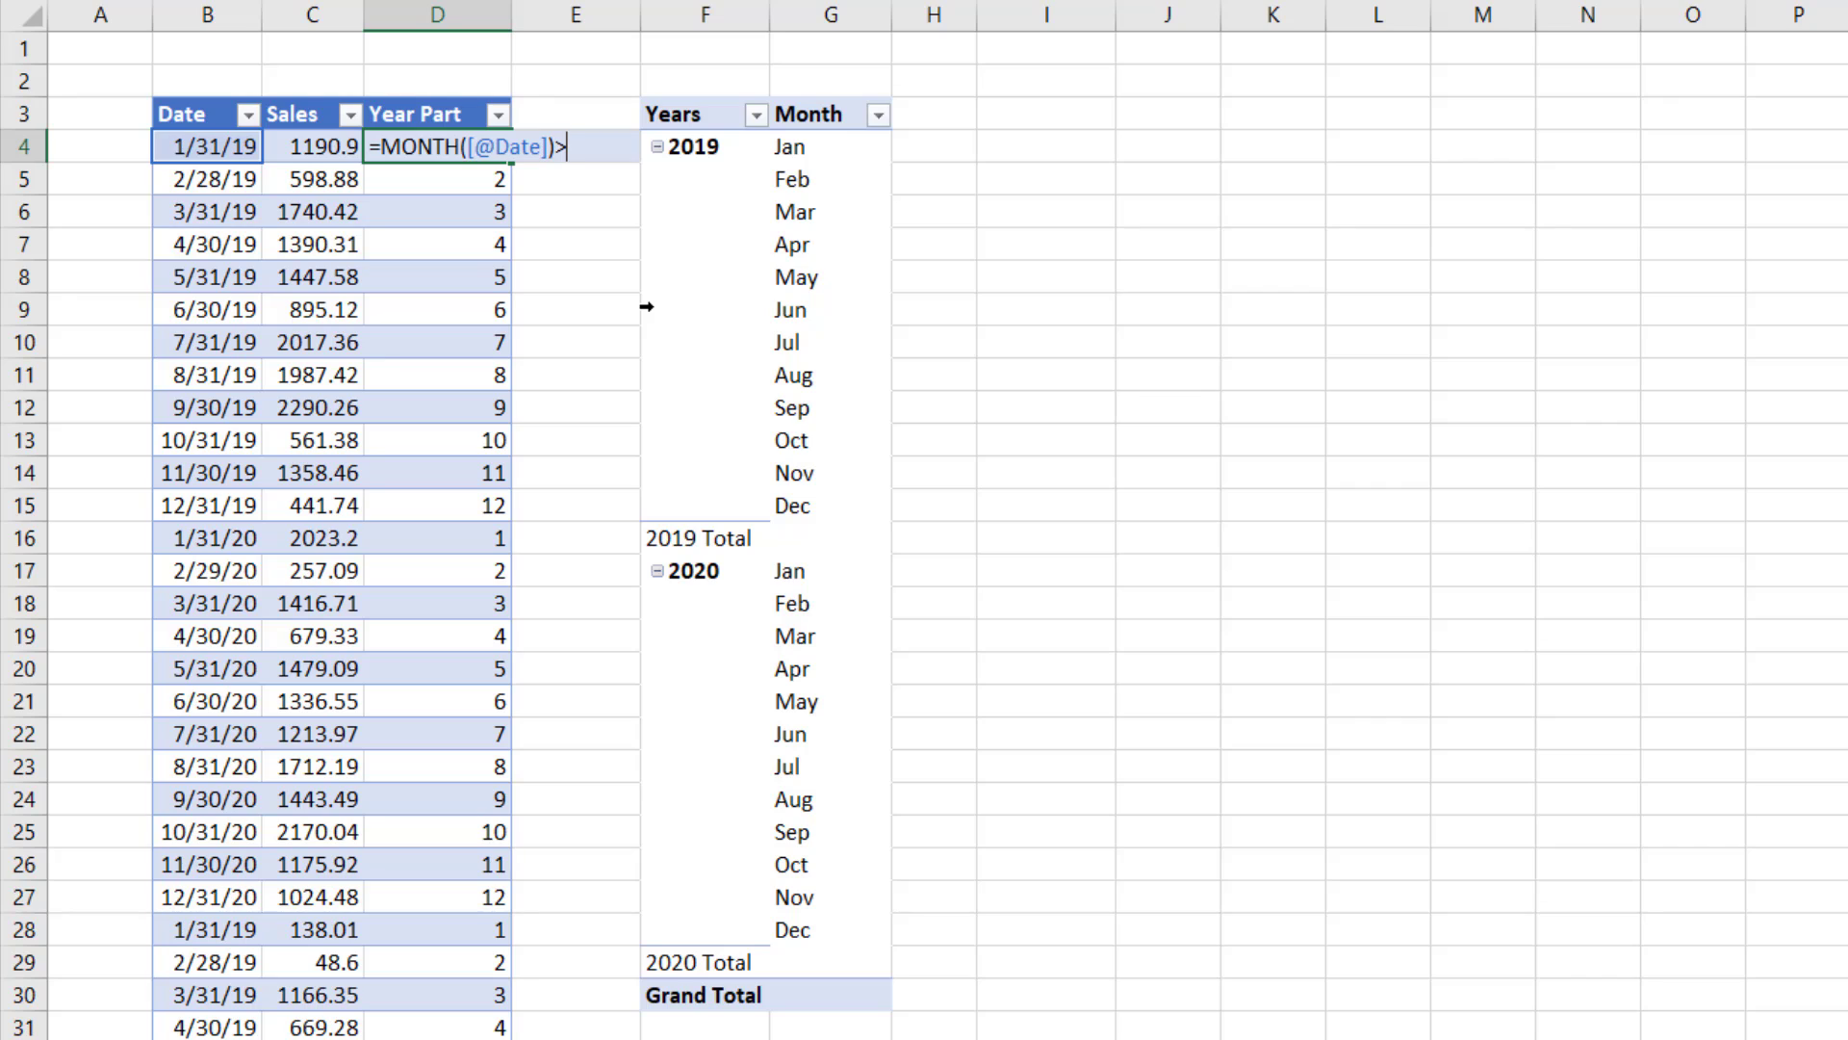
{"action": "type", "text": ">6"}
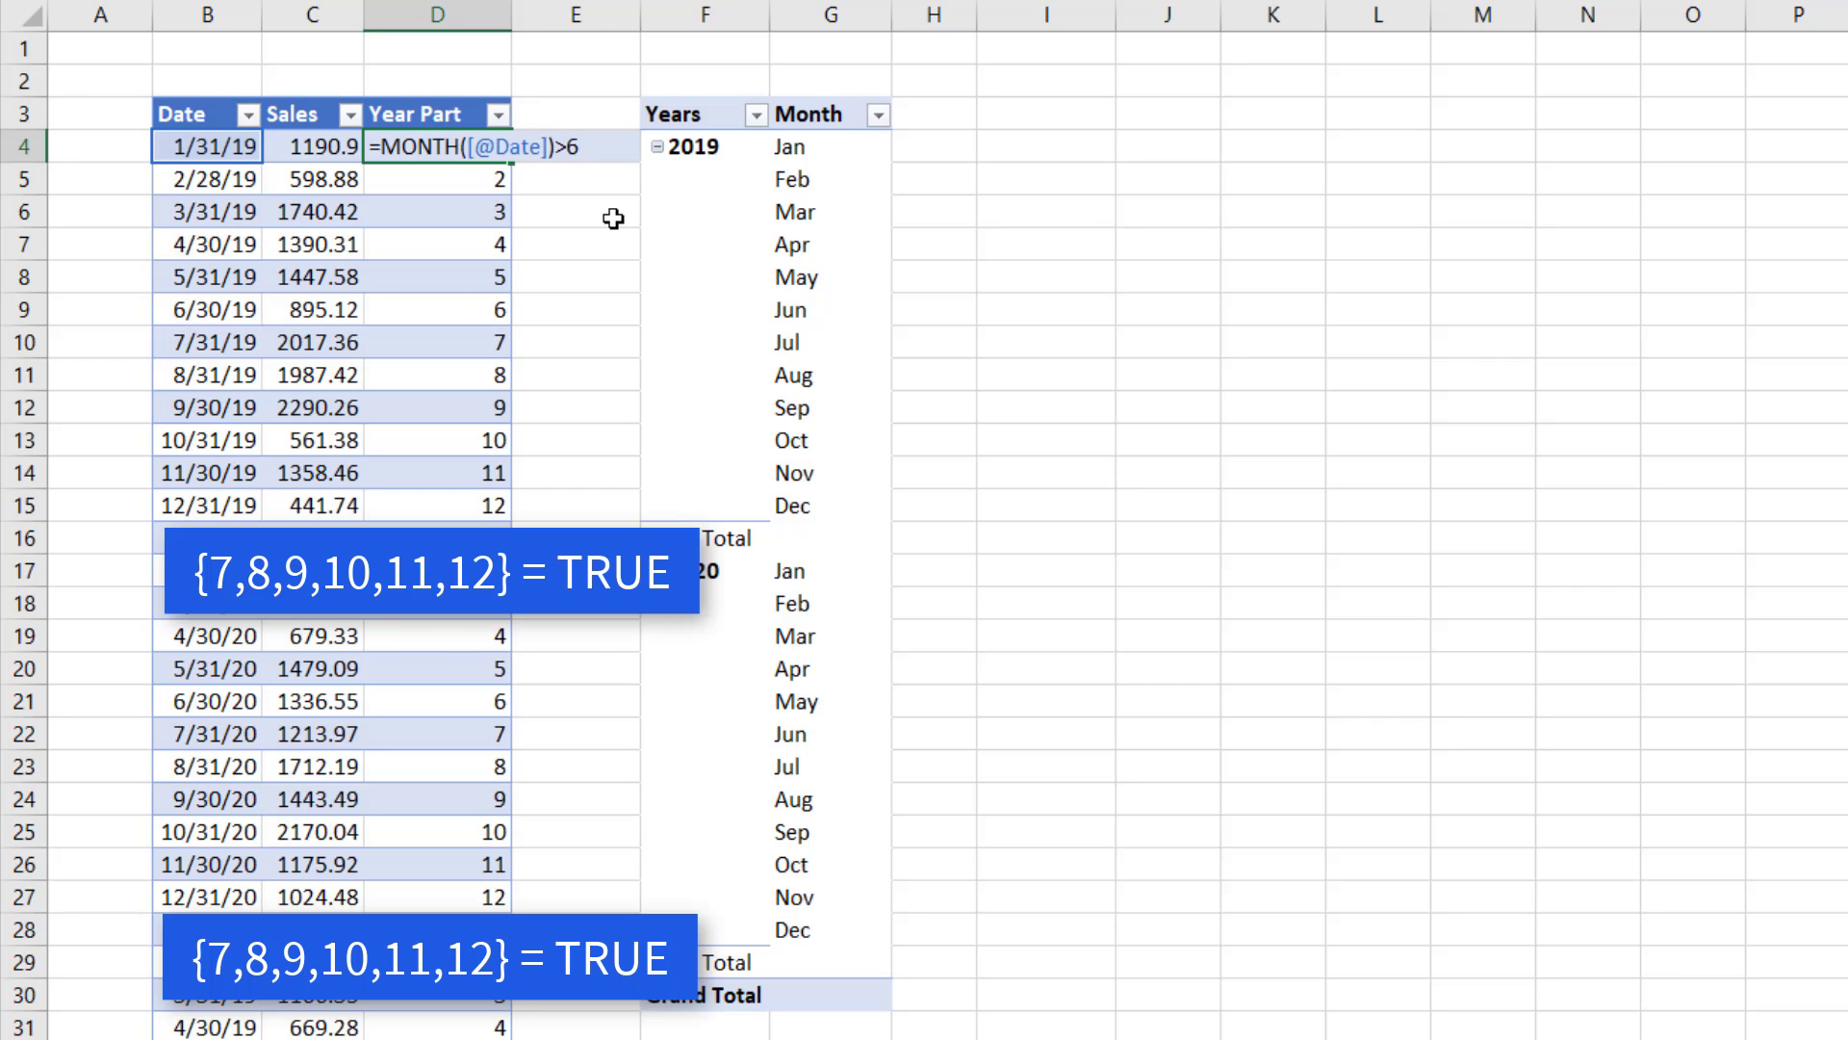
{"action": "key", "text": "Return"}
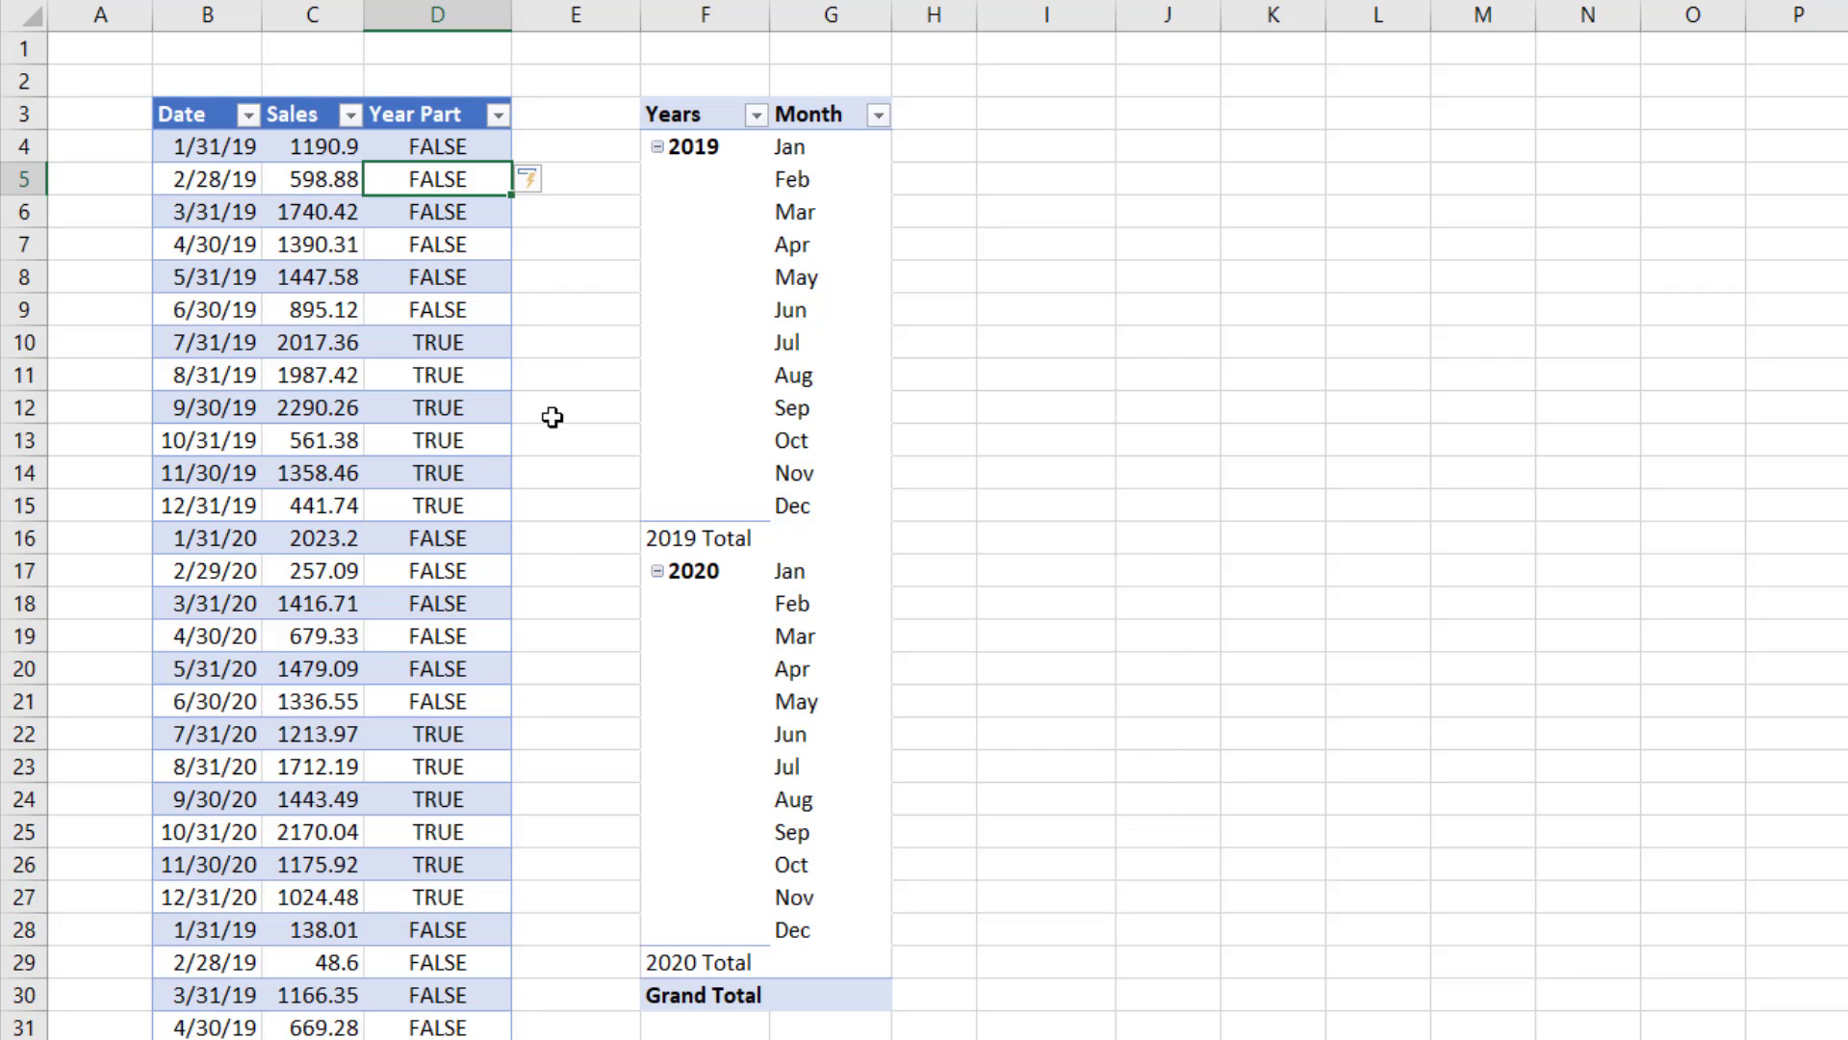
{"action": "left_click", "coordinate": [441, 146]}
{"action": "double_click", "coordinate": [441, 147]}
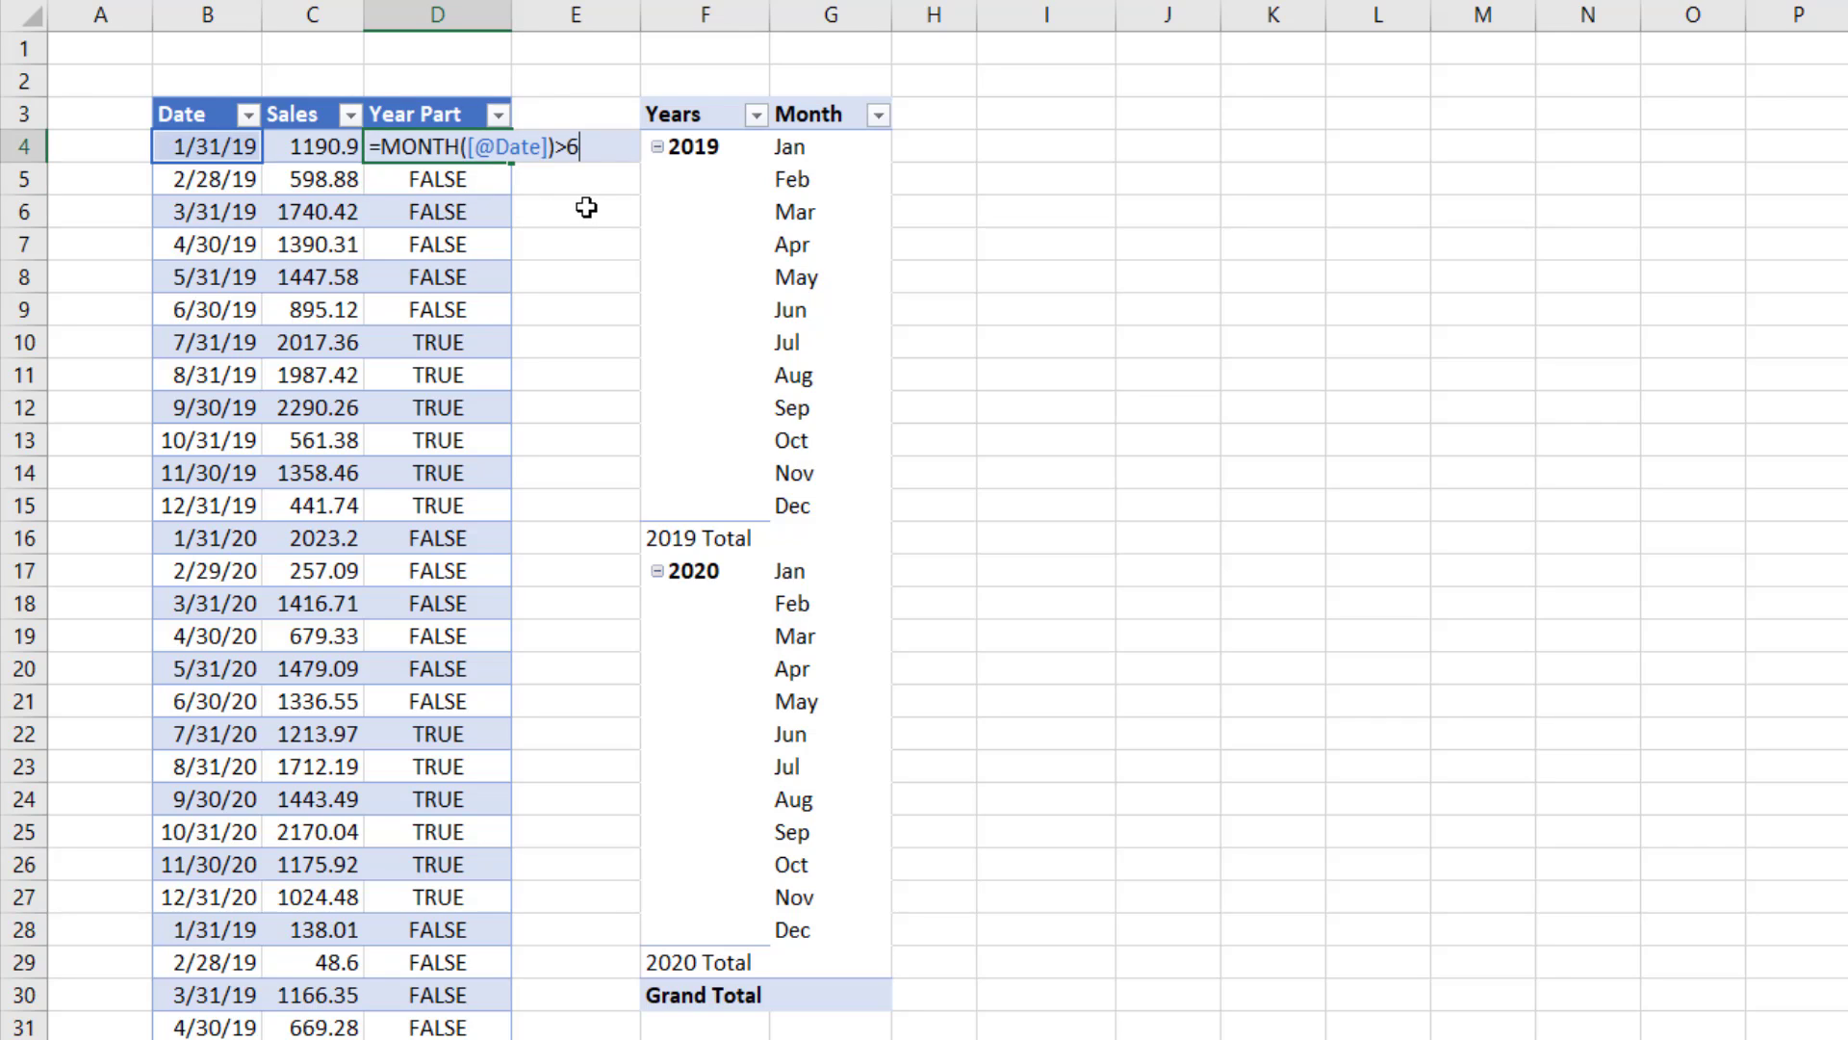
{"action": "left_click", "coordinate": [382, 147]}
{"action": "type", "text": "("}
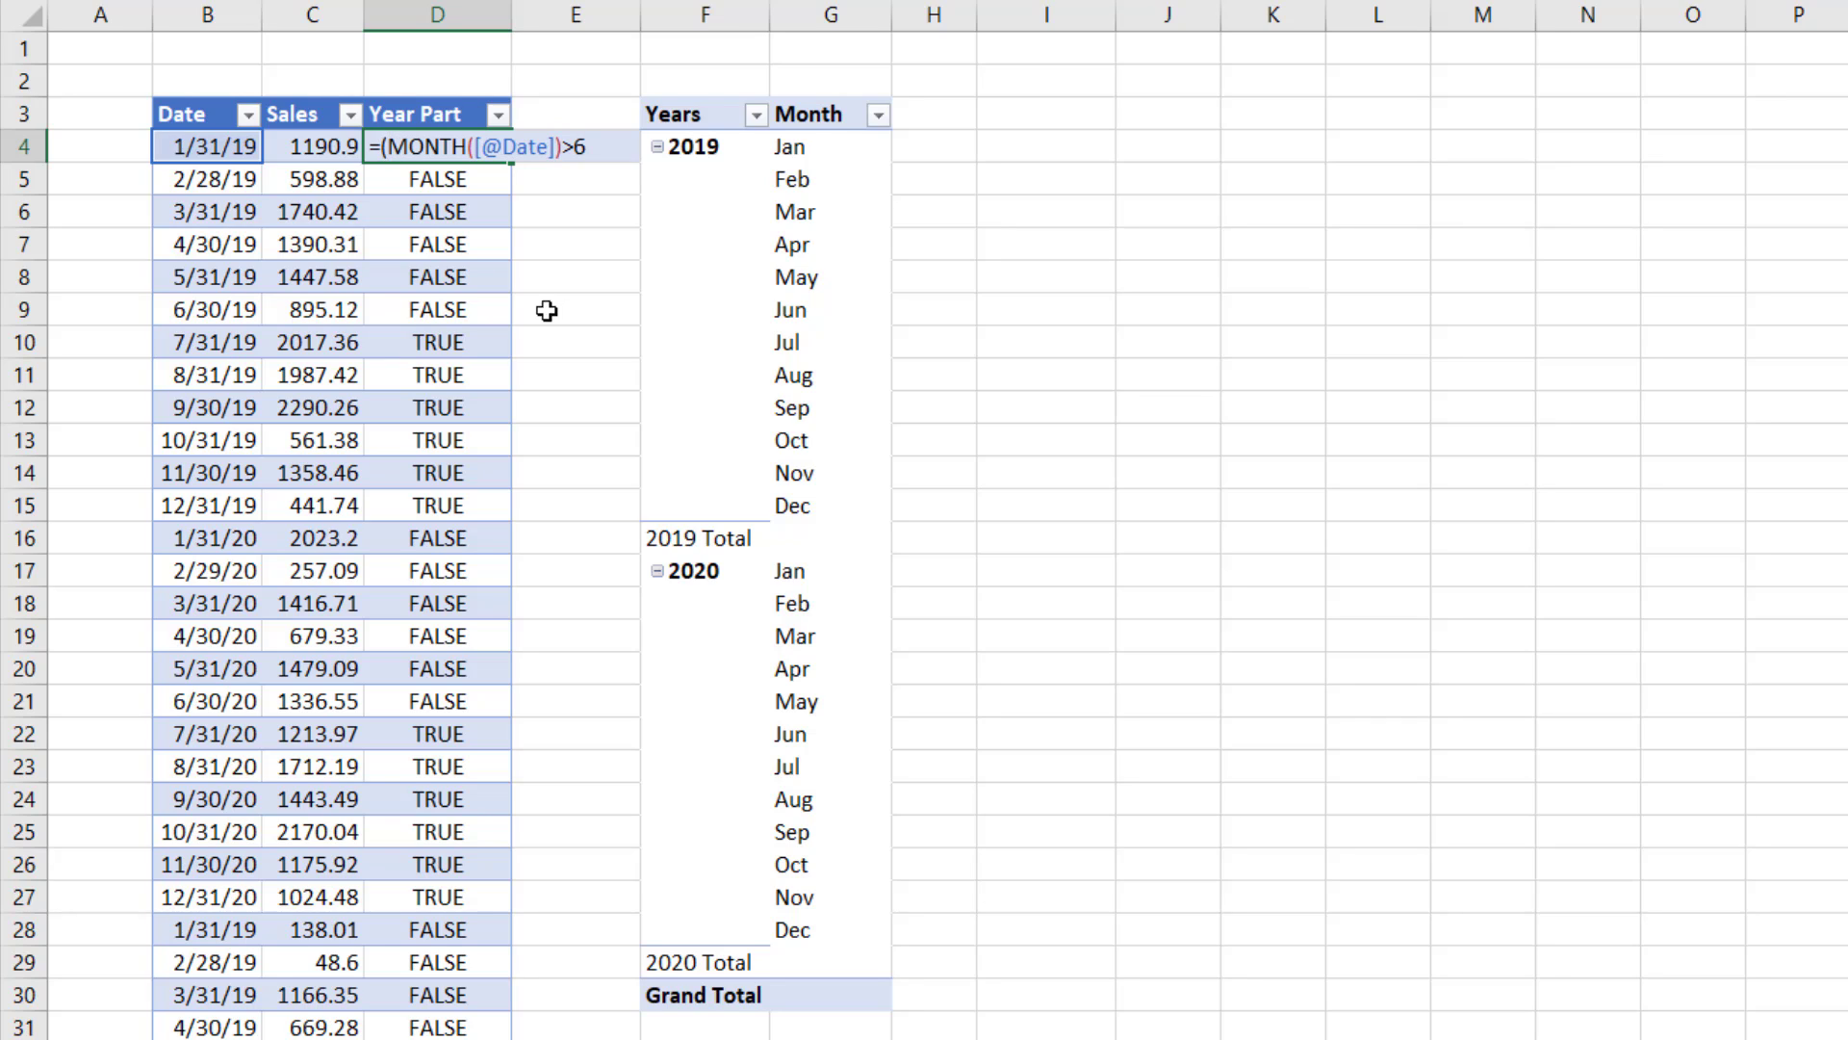
{"action": "left_click", "coordinate": [601, 144]}
{"action": "type", "text": ")"}
{"action": "type", "text": "+1"}
{"action": "key", "text": "Return"}
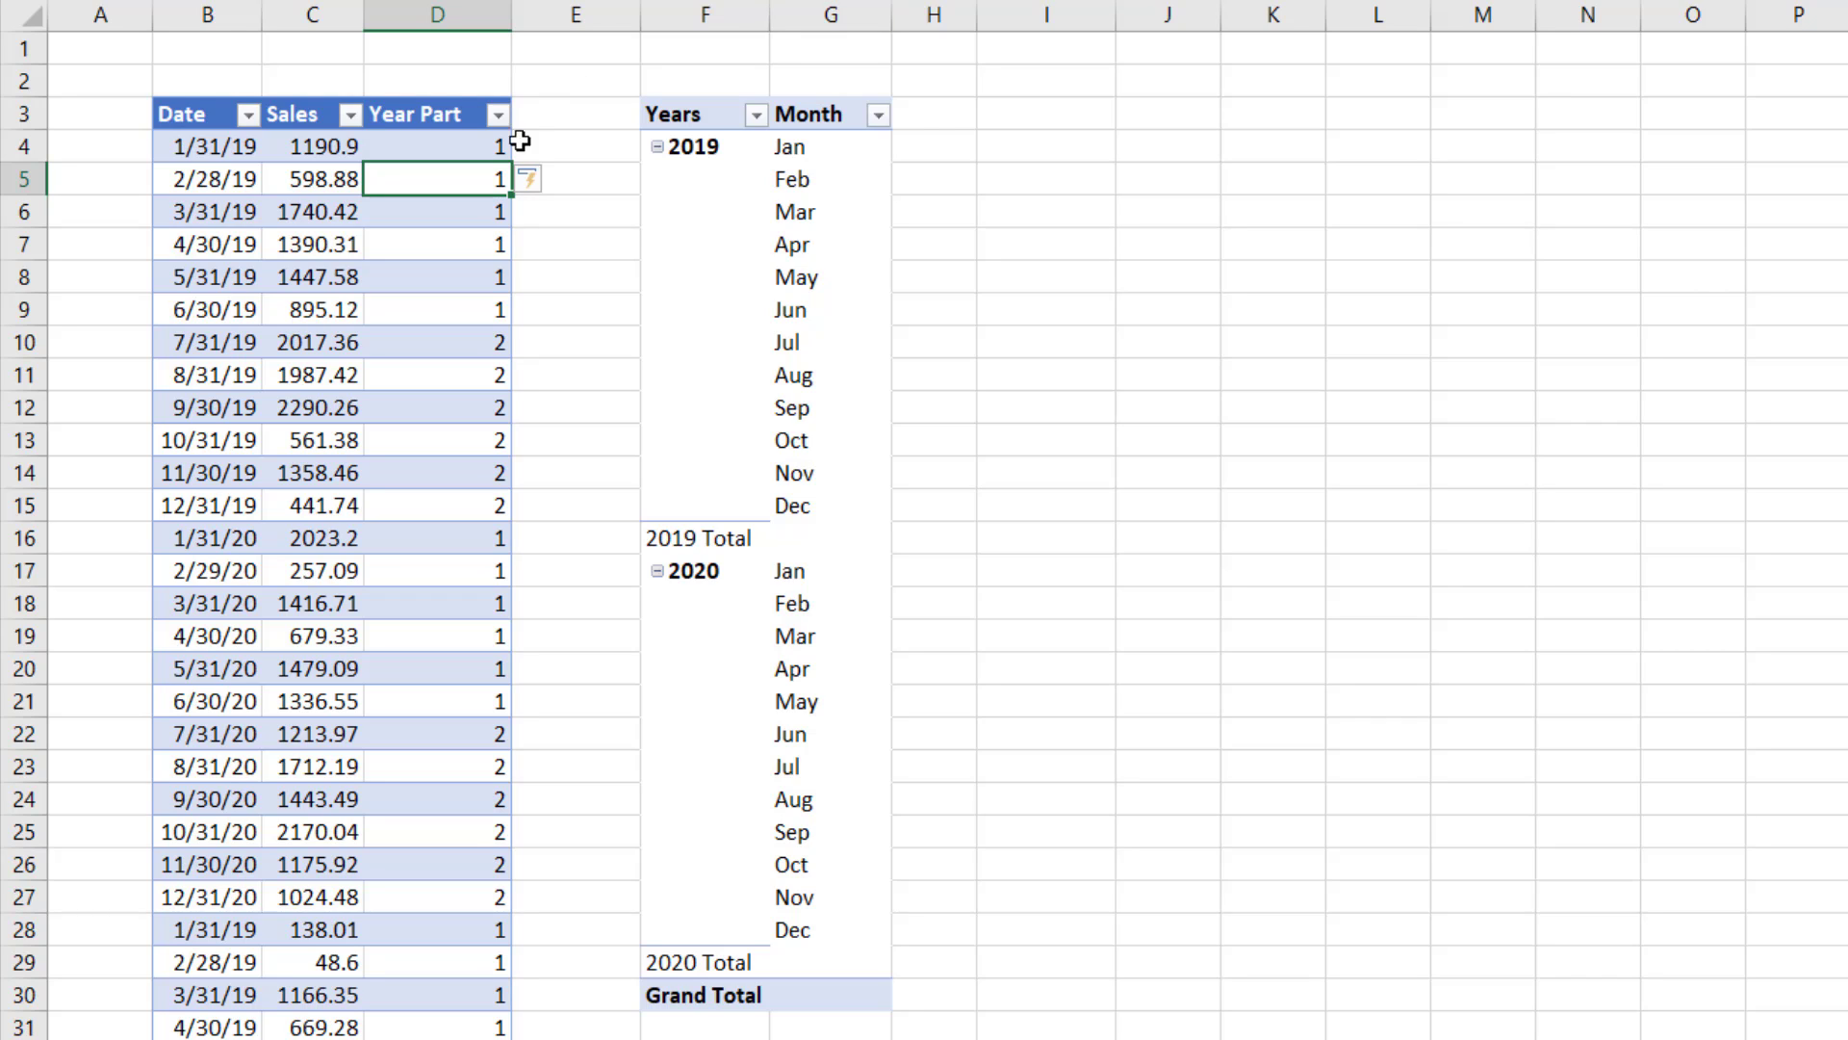
{"action": "left_click", "coordinate": [464, 141]}
{"action": "key", "text": "F2"}
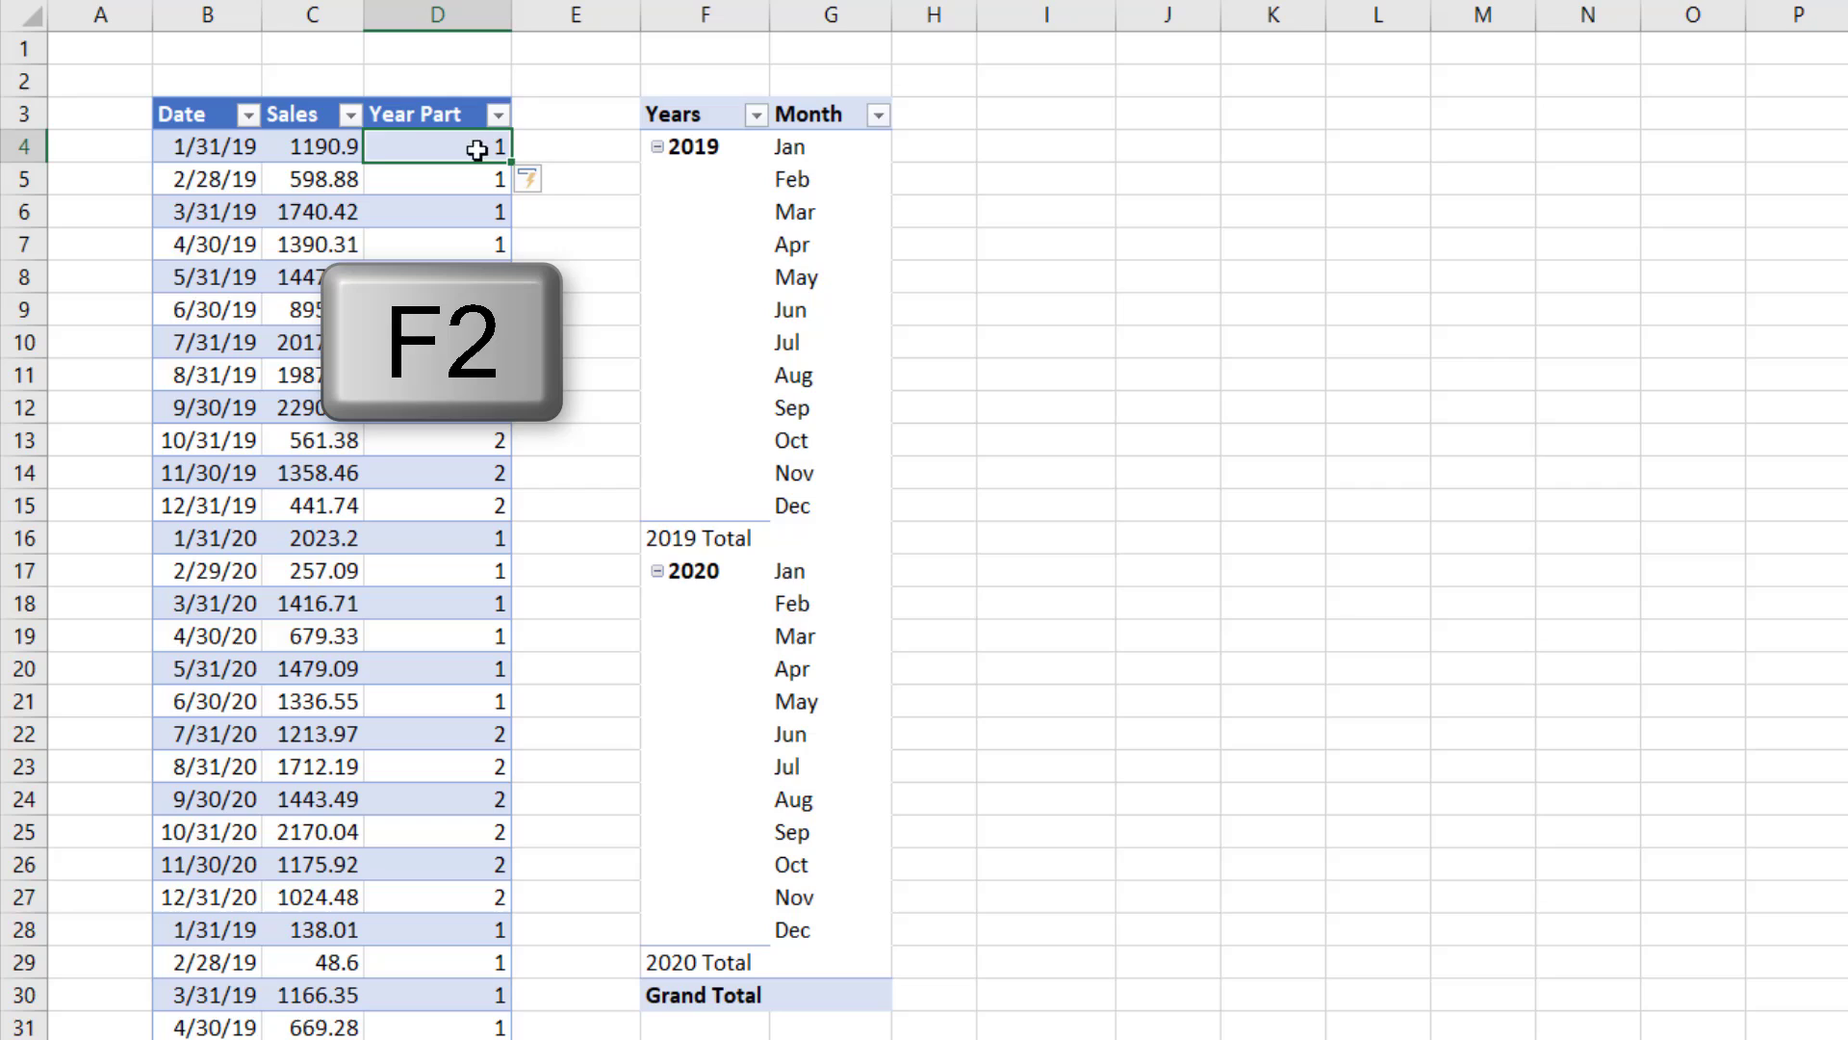
{"action": "left_click", "coordinate": [383, 145]}
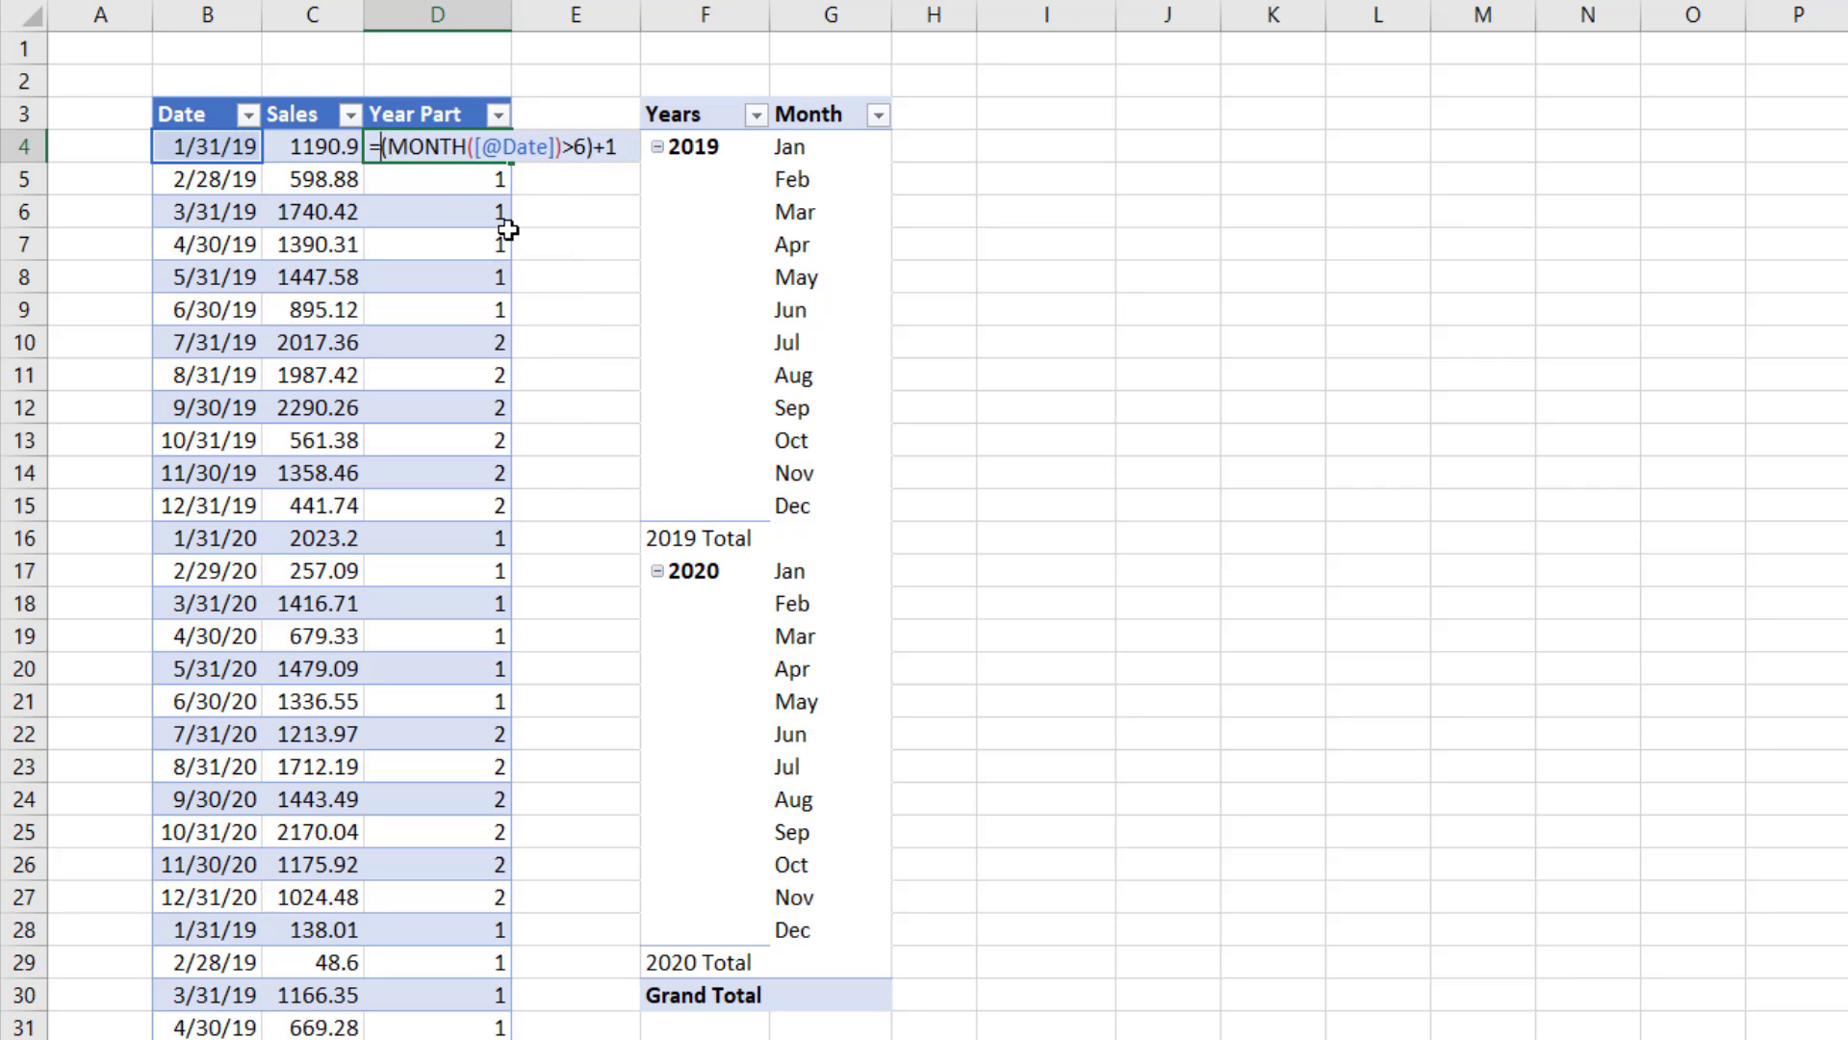
{"action": "type", "text": "Year("}
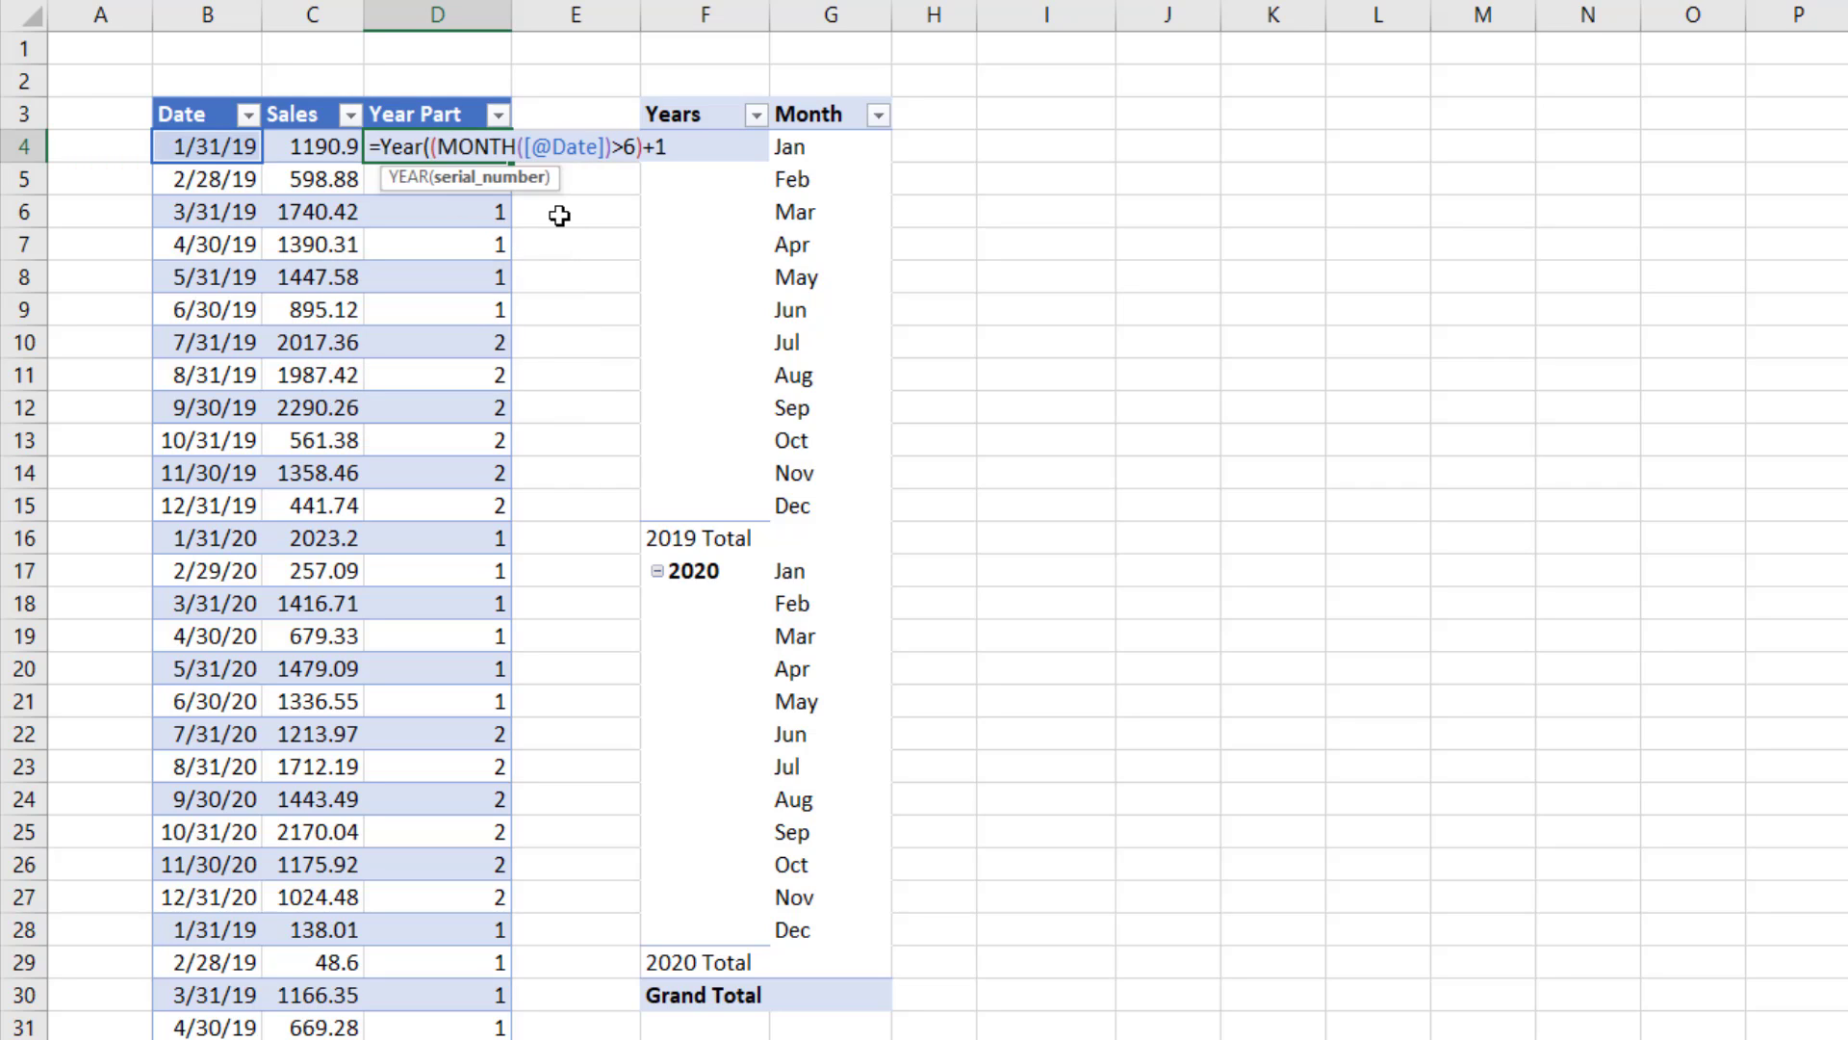
{"action": "left_click", "coordinate": [215, 148]}
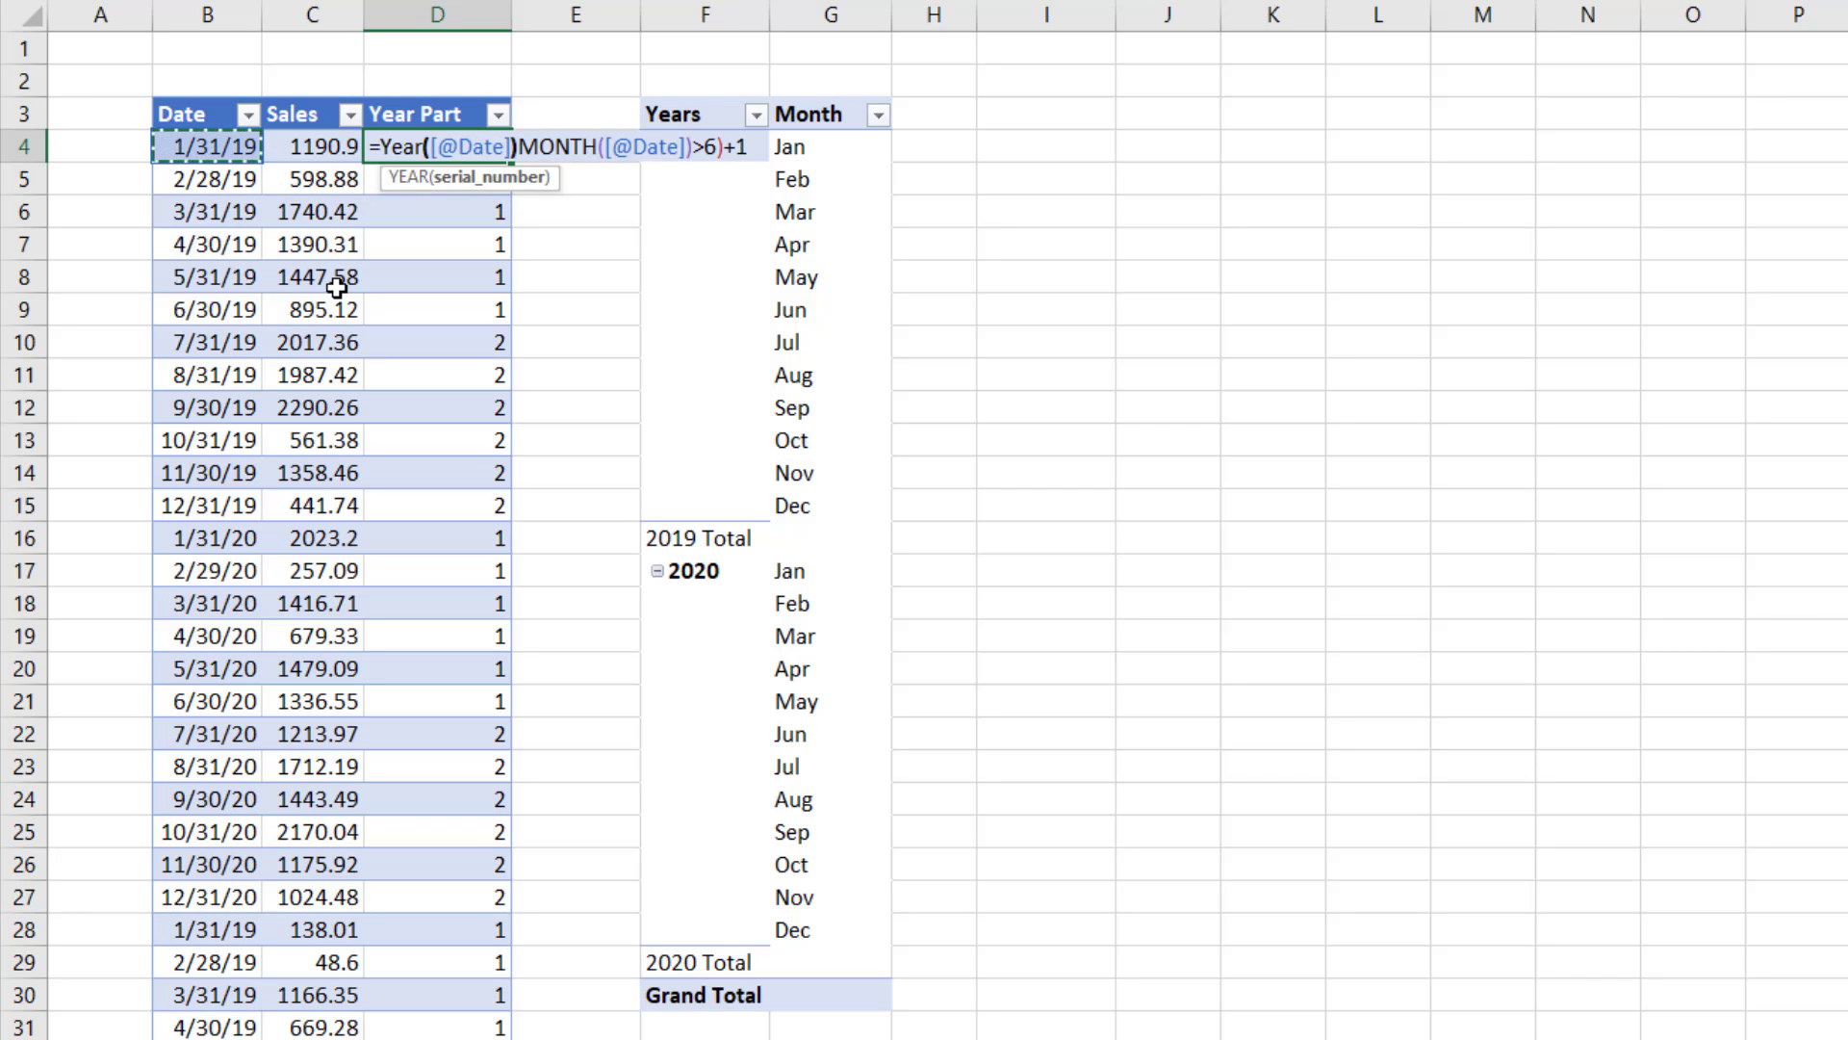
{"action": "type", "text": ")&("}
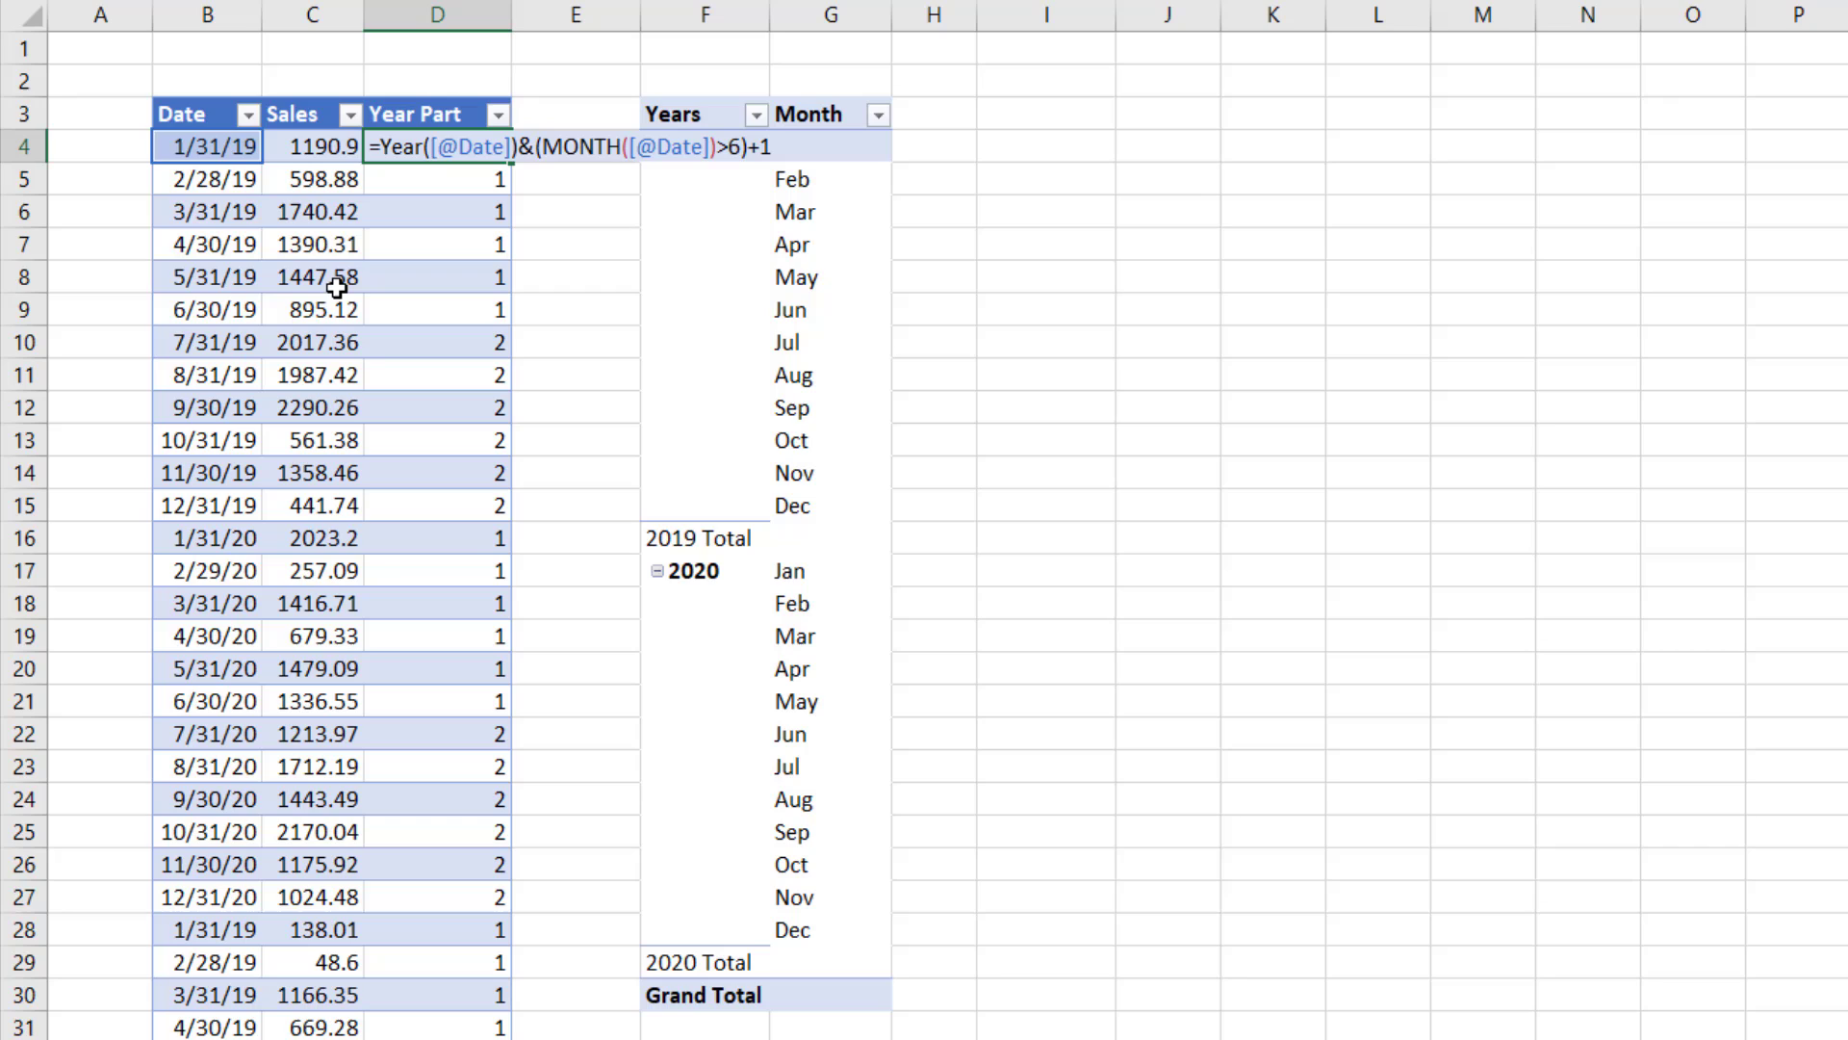
{"action": "type", "text": "\" - "}
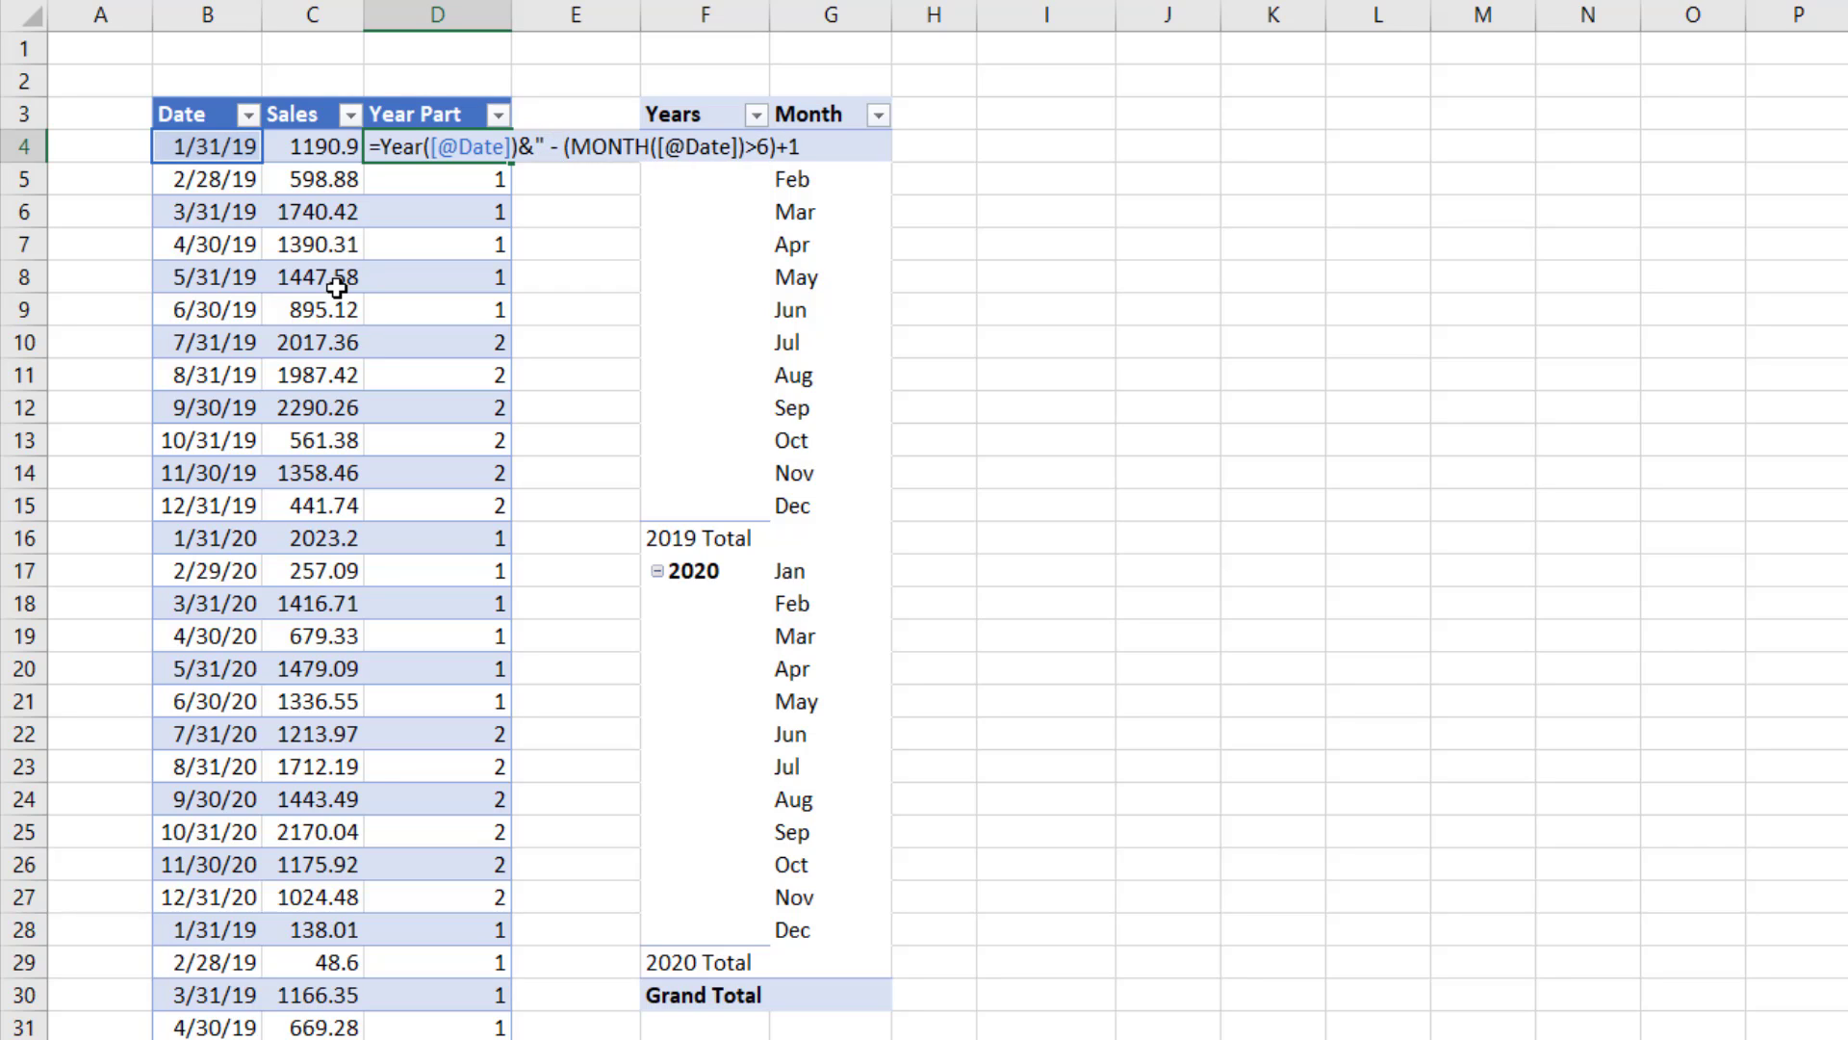
{"action": "type", "text": "\"&"}
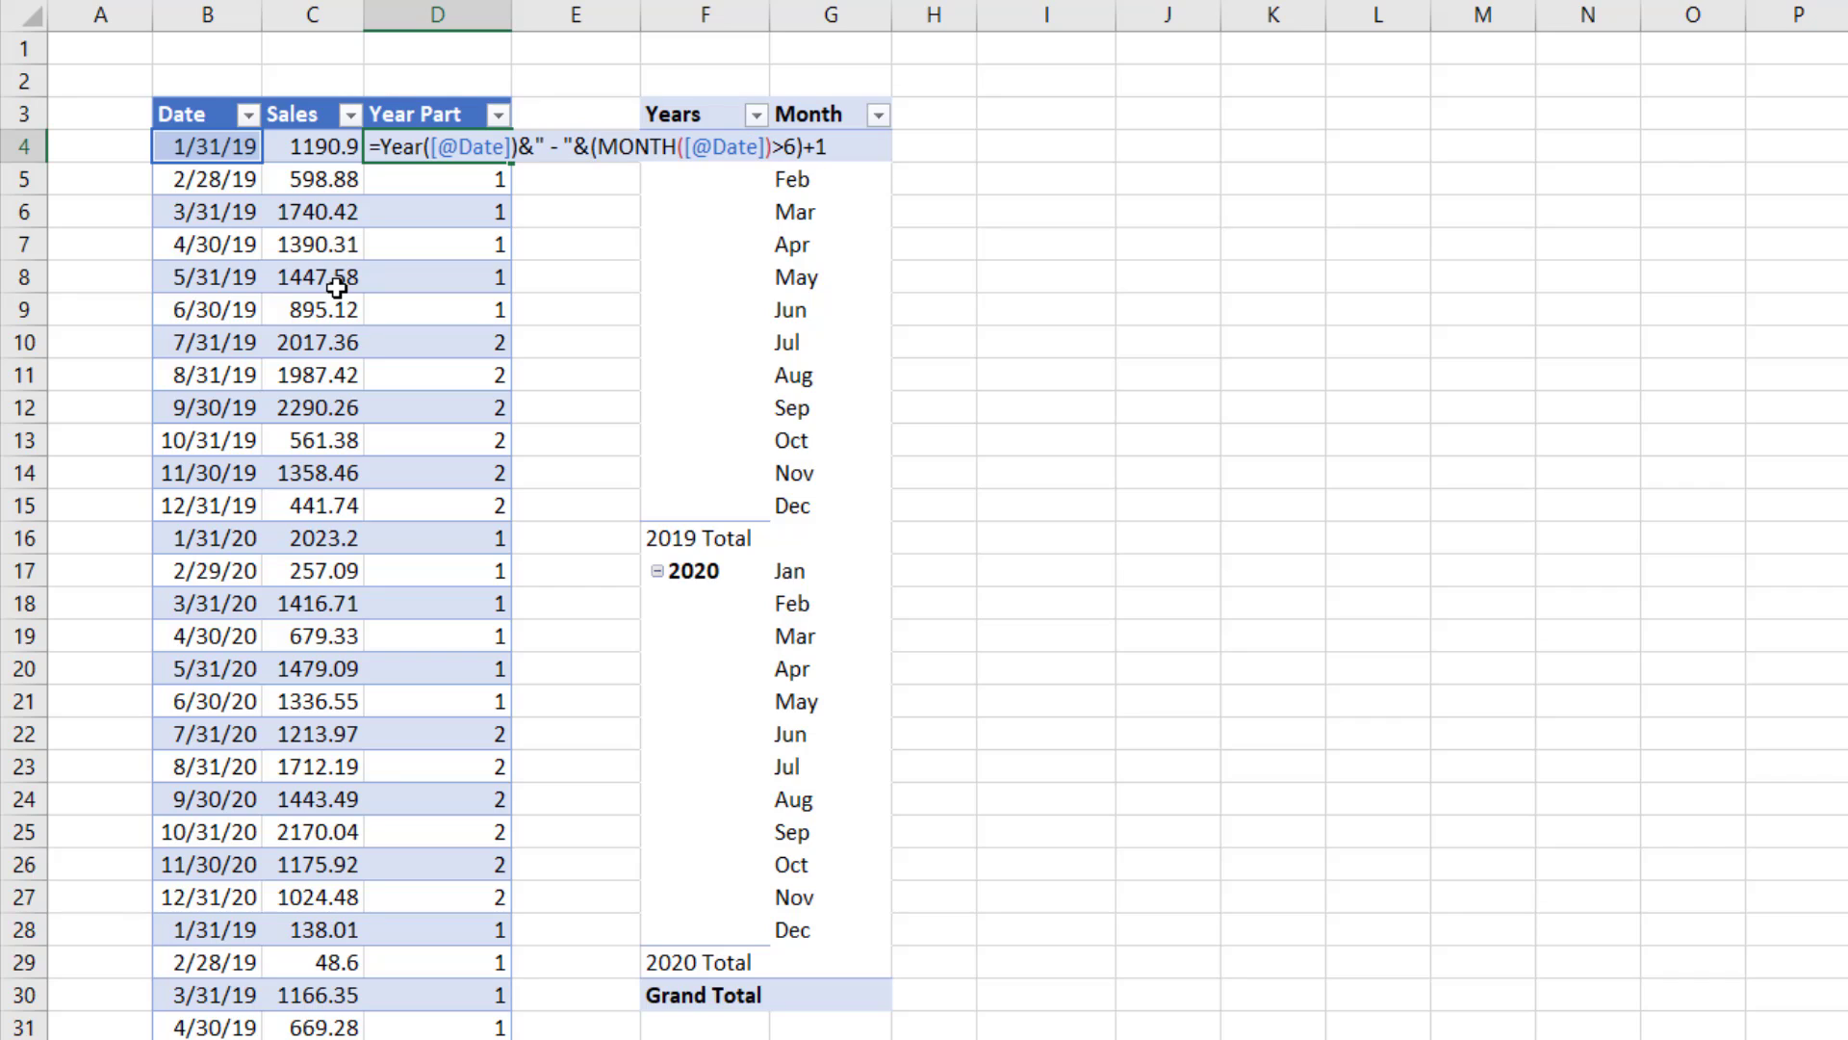
{"action": "key", "text": "Return"}
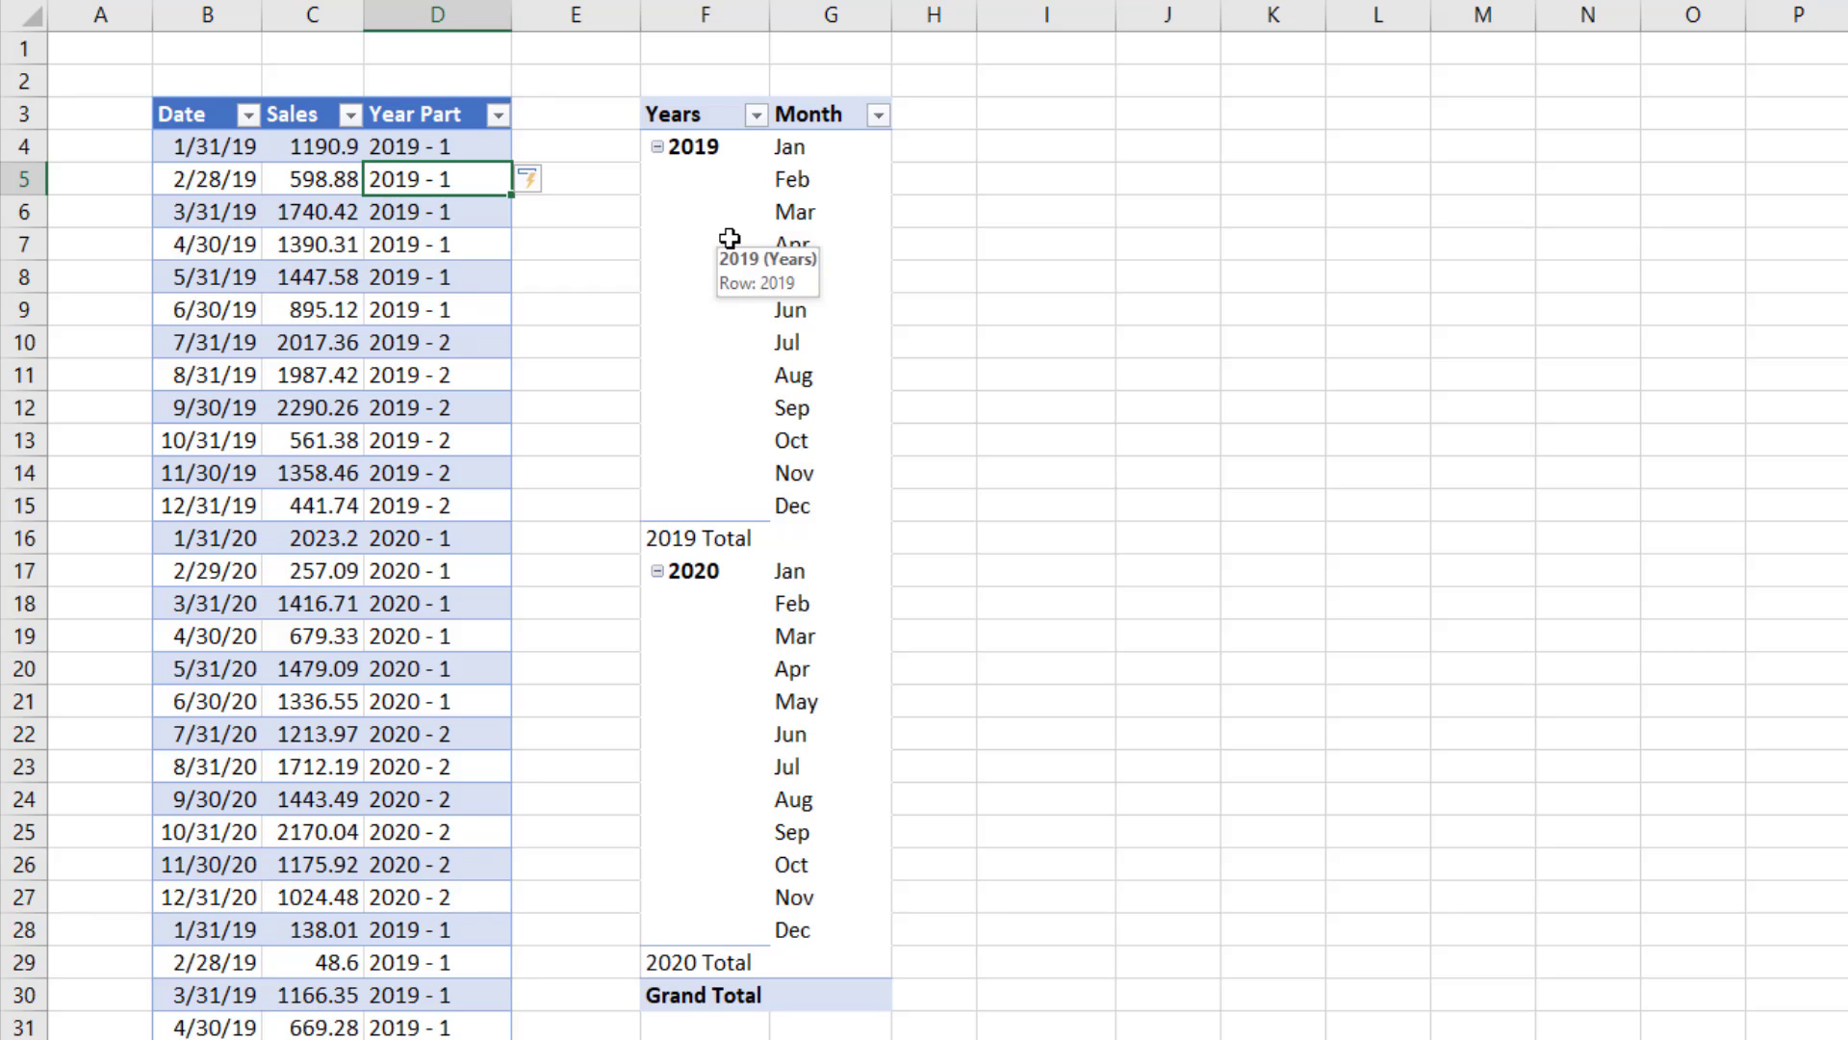
Refresh the pivot, drop Years from Rows, and place Year Part above Month.
{"action": "left_click", "coordinate": [829, 208]}
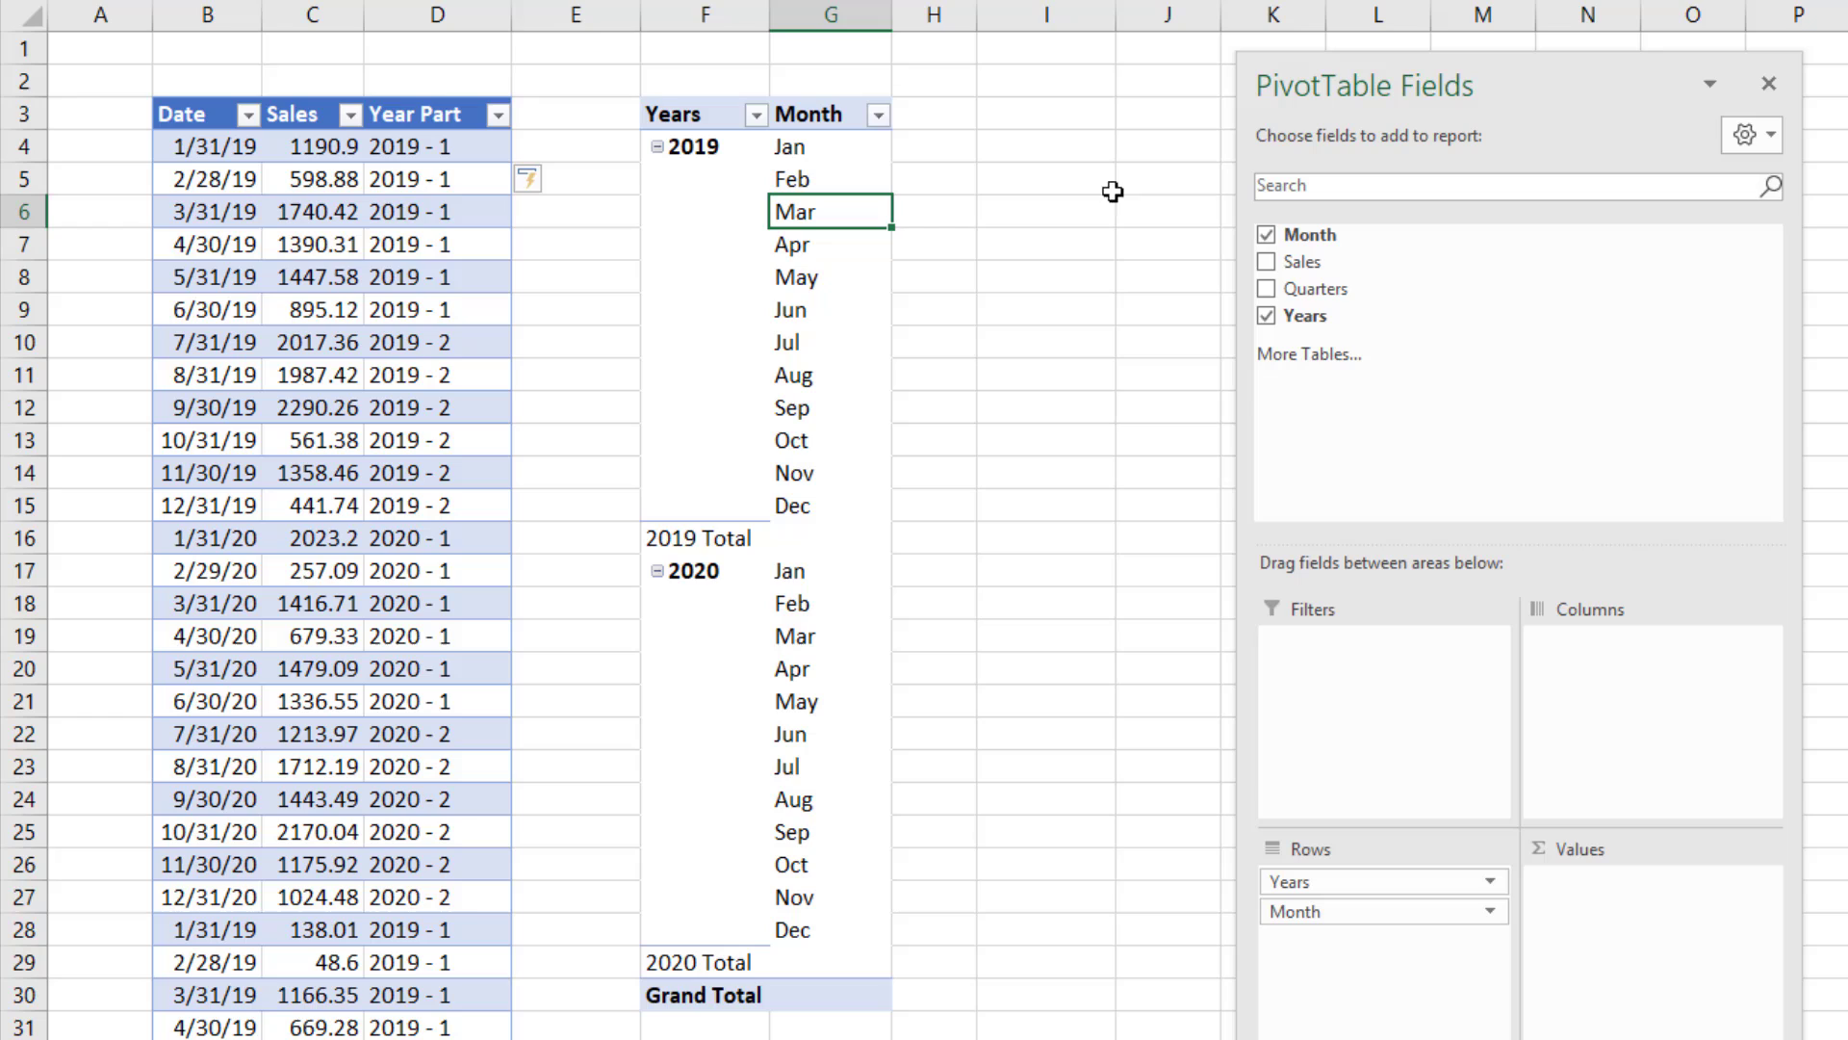
{"action": "right_click", "coordinate": [832, 209]}
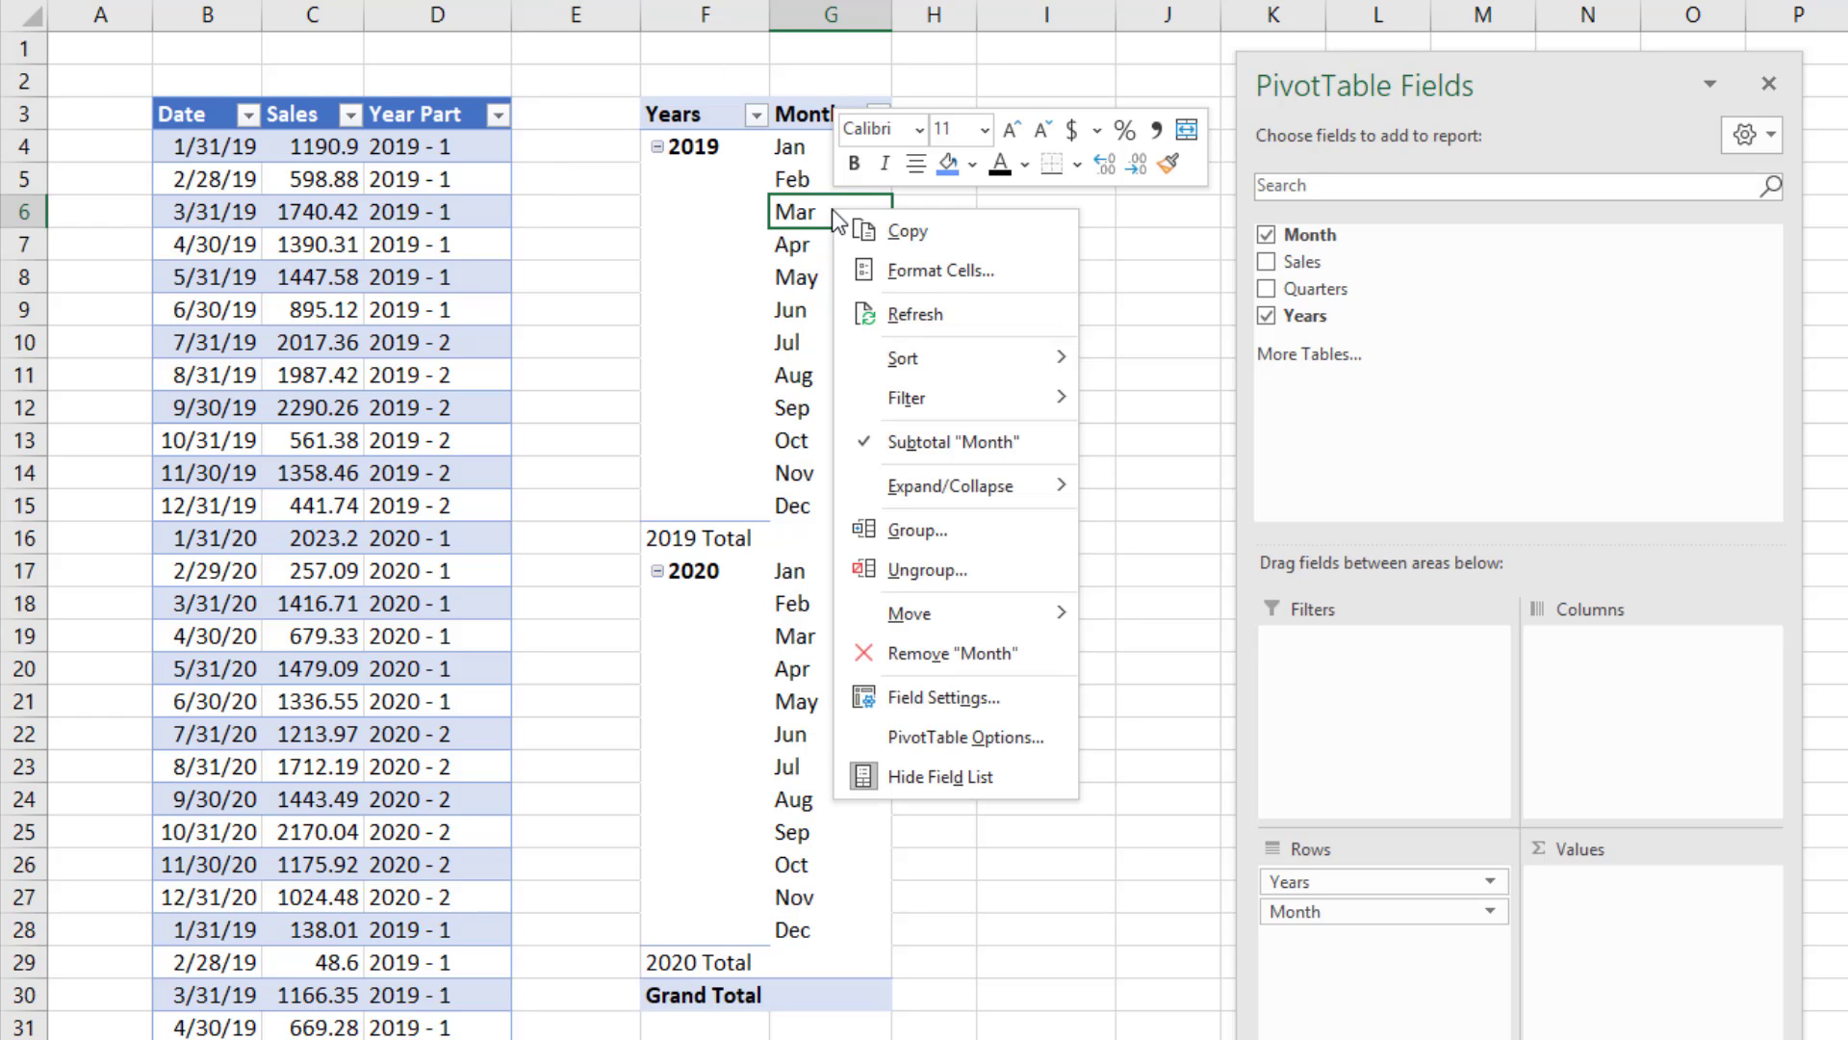
{"action": "left_click", "coordinate": [940, 318]}
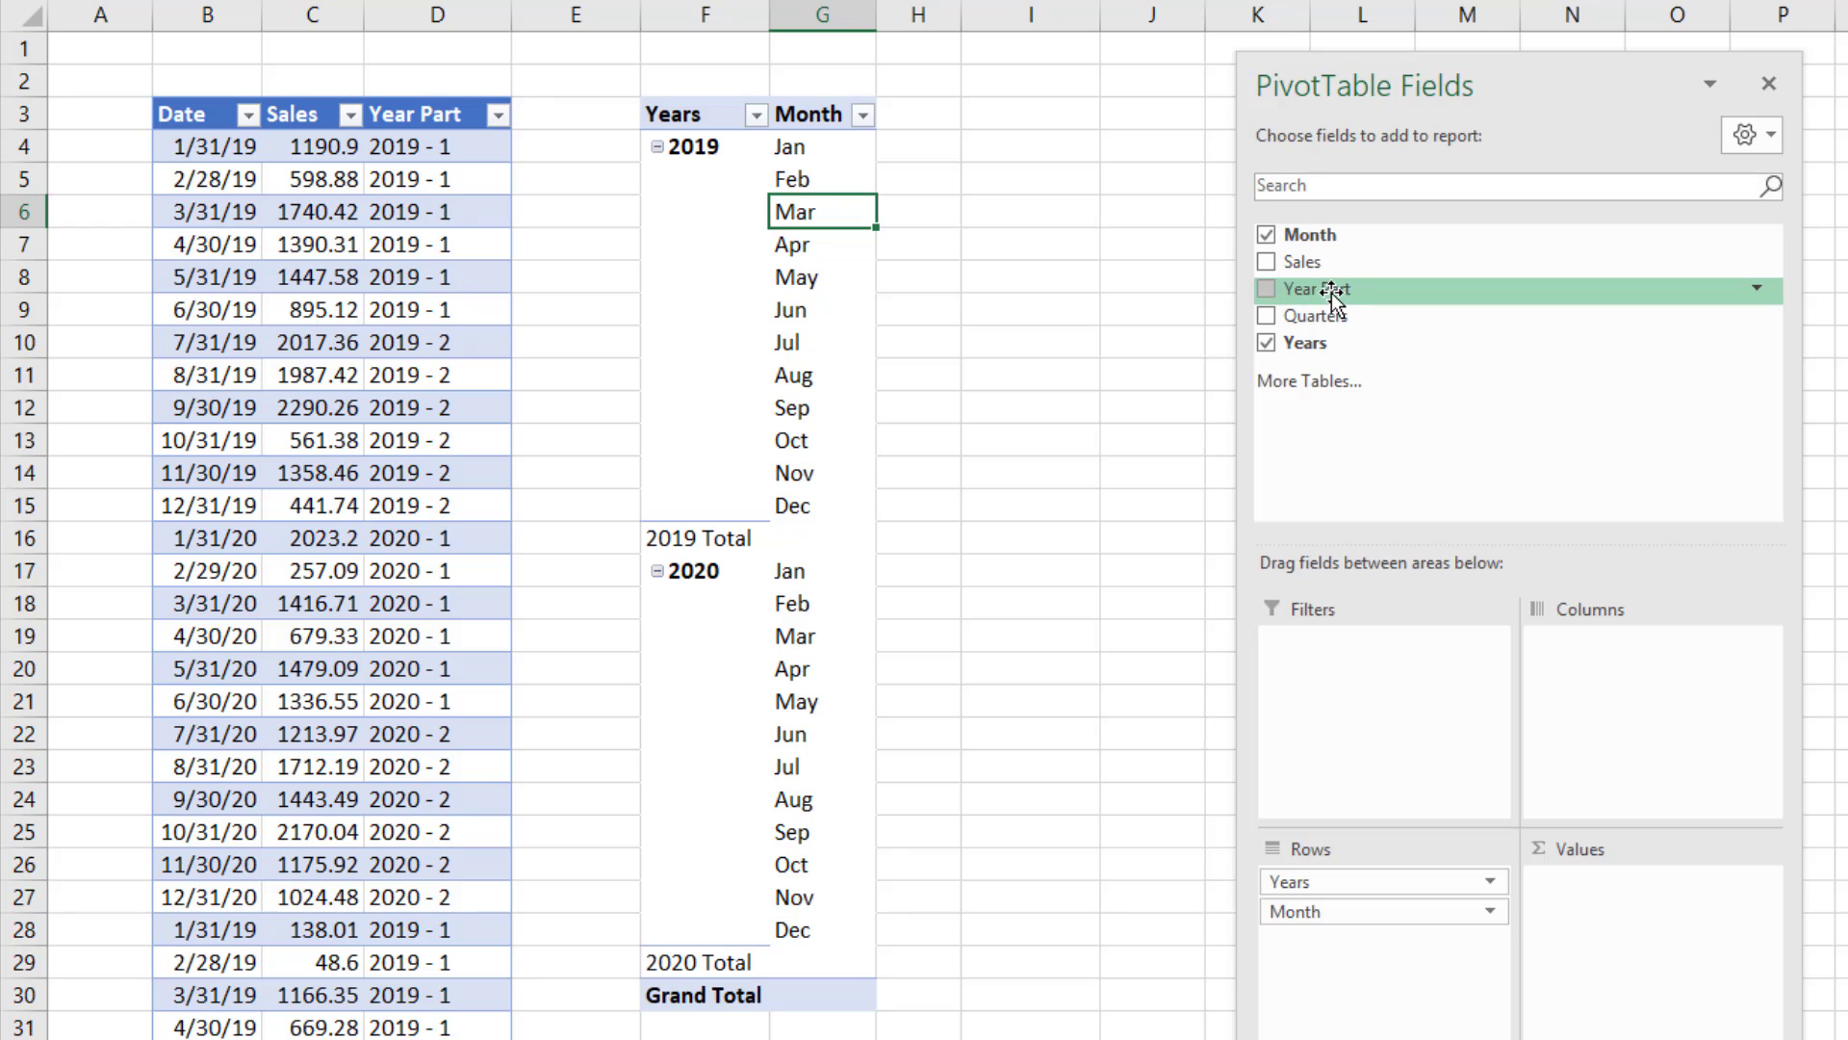
{"action": "left_click", "coordinate": [1279, 344]}
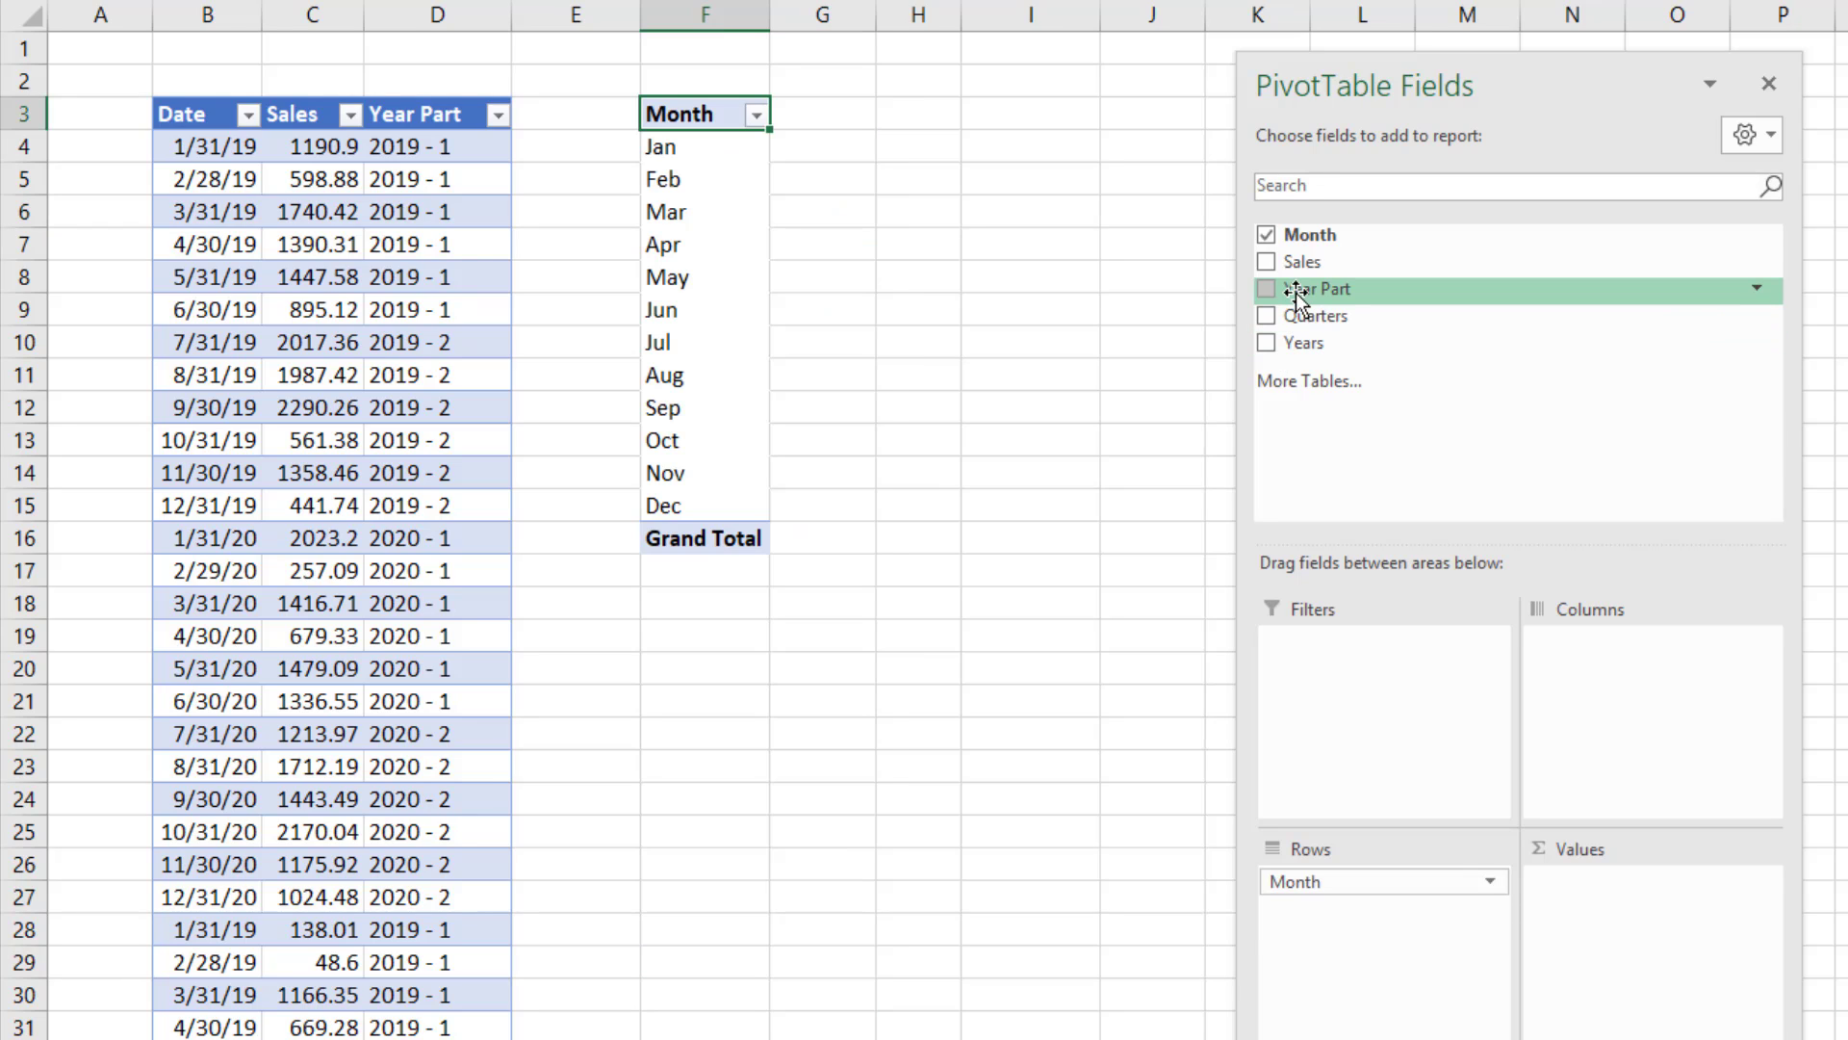
{"action": "left_click_drag", "start_coordinate": [1296, 294], "coordinate": [1374, 879]}
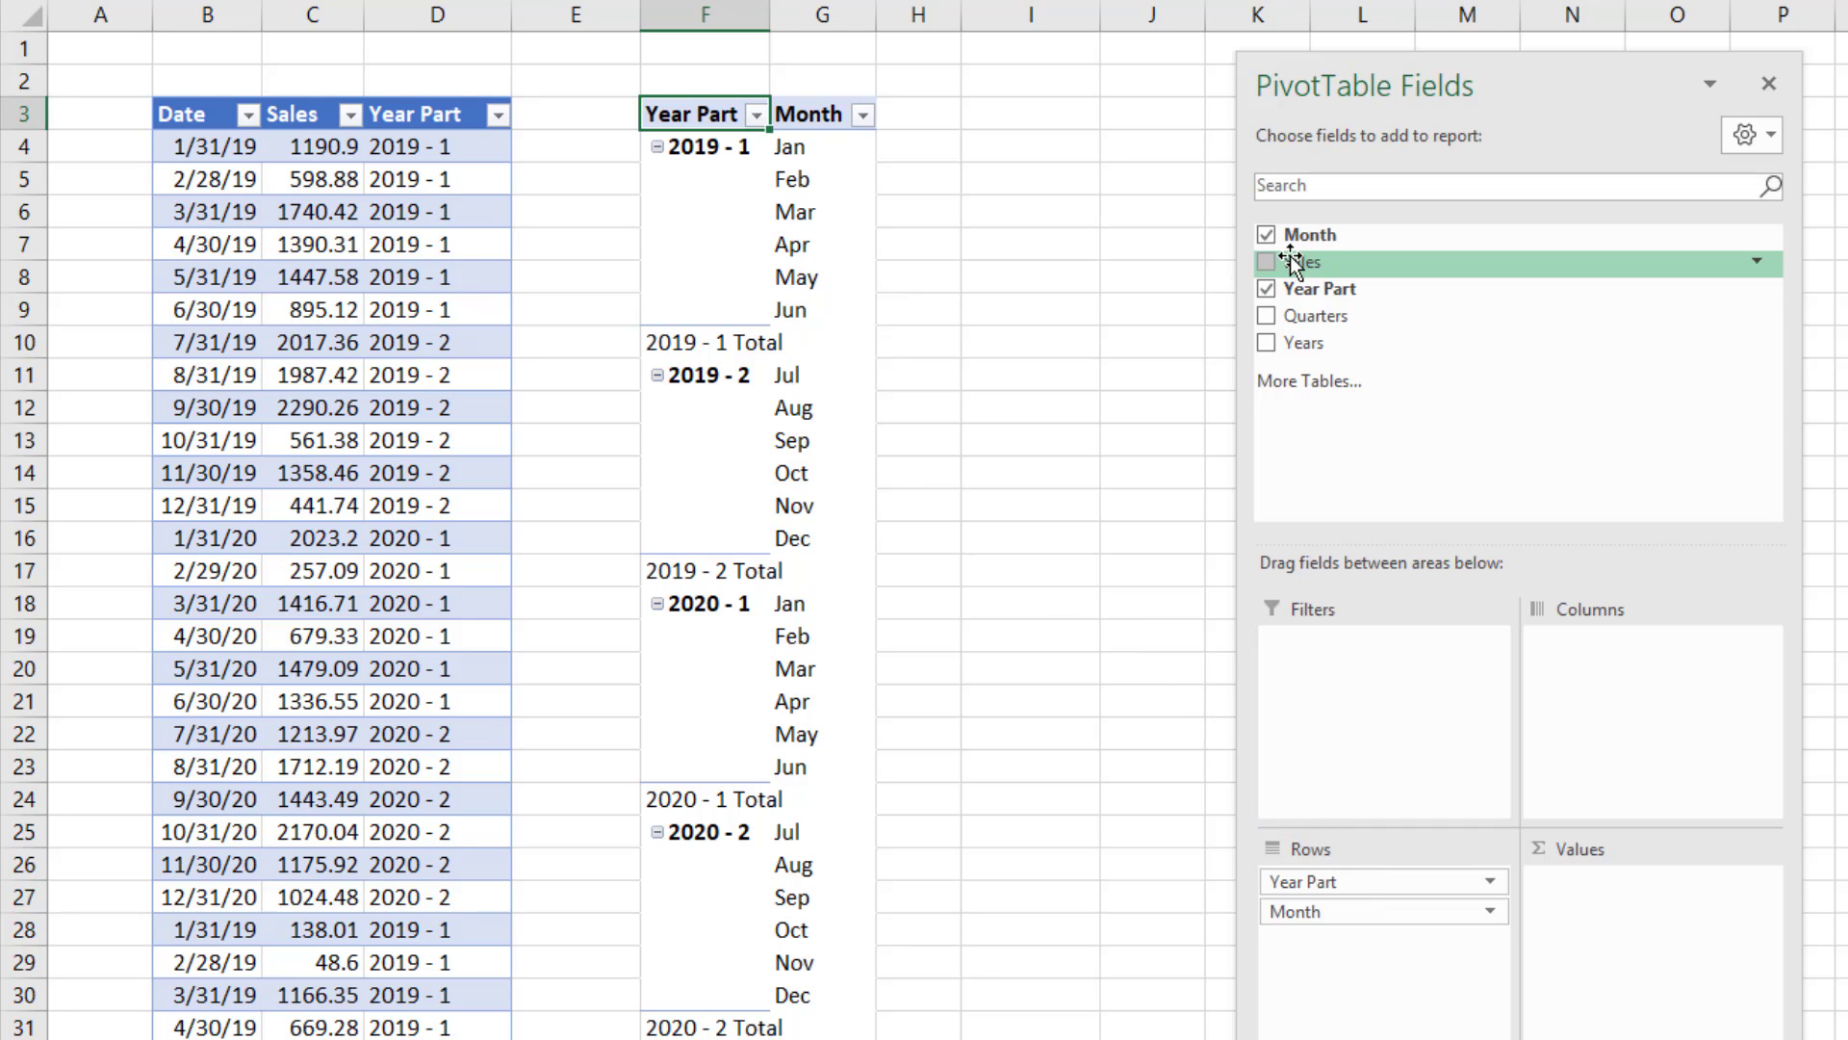
Add summed Sales to the pivot values, then try Years above Year Part and remove it.
{"action": "left_click_drag", "start_coordinate": [1290, 256], "coordinate": [1595, 909]}
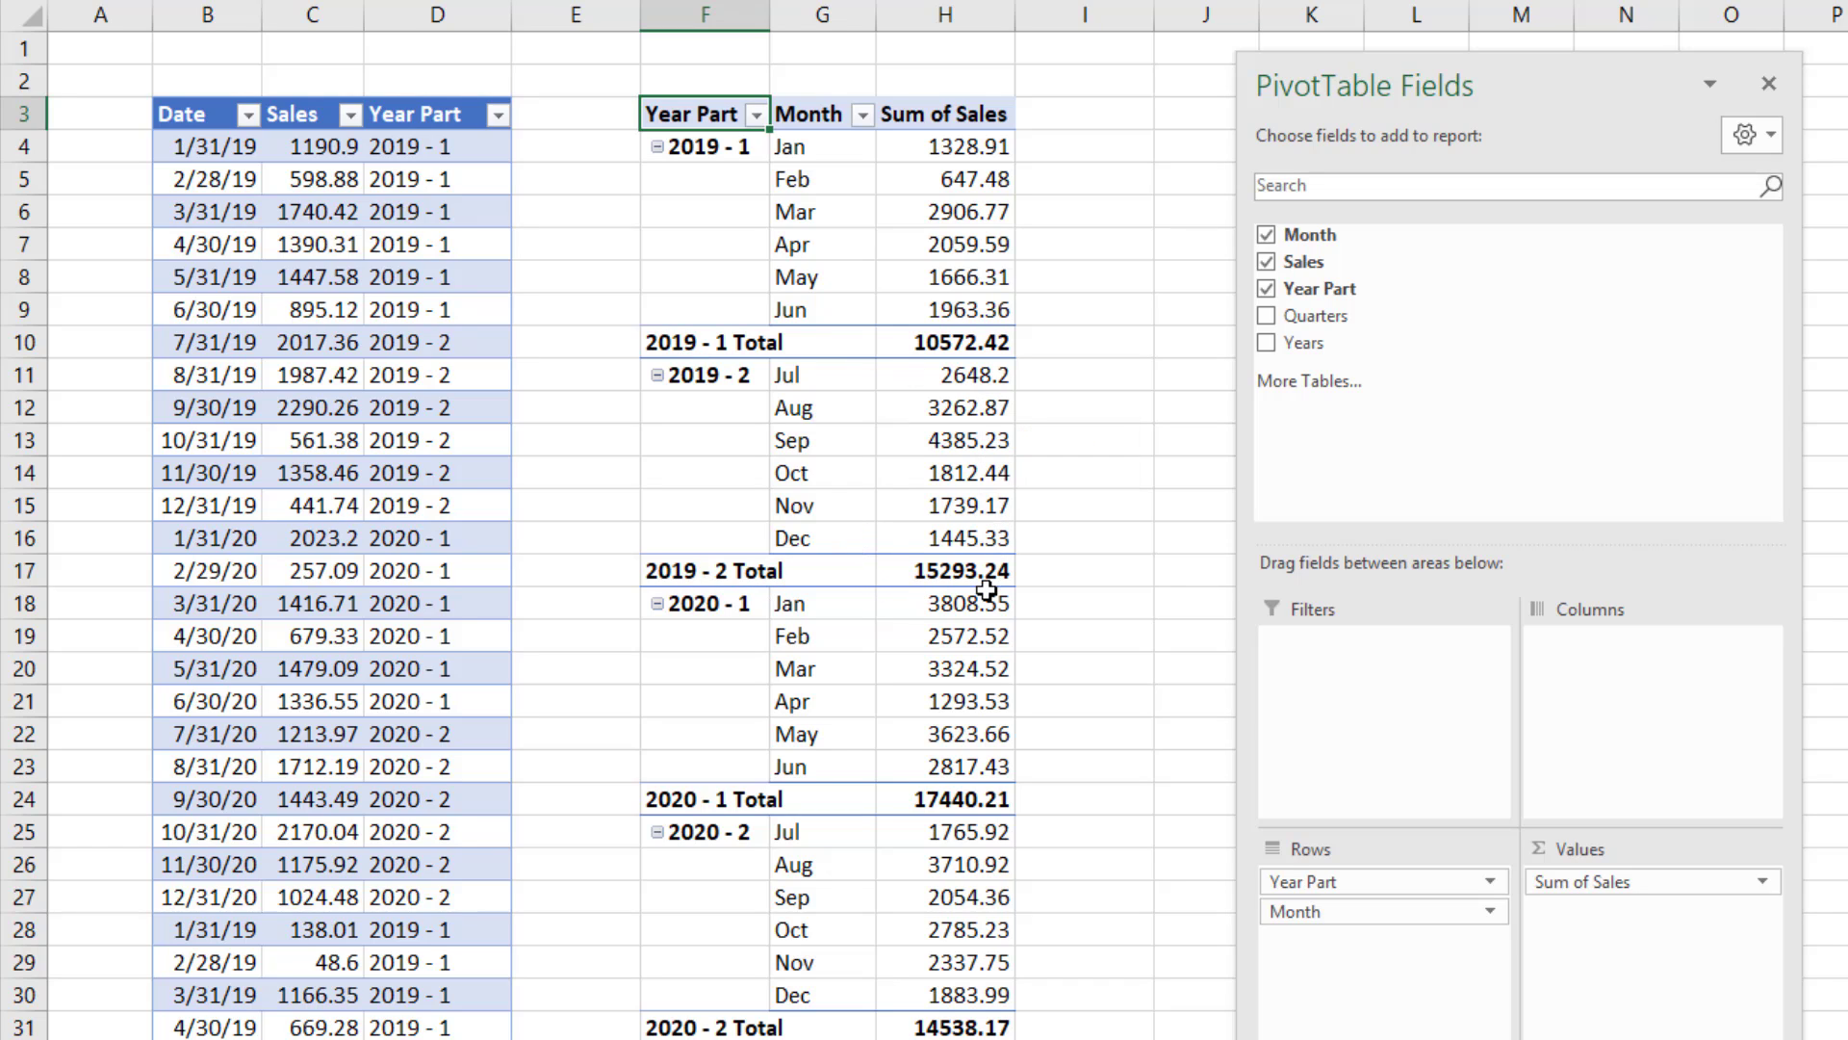
{"action": "mouse_move", "coordinate": [972, 583]}
{"action": "left_click_drag", "start_coordinate": [1313, 347], "coordinate": [1435, 872]}
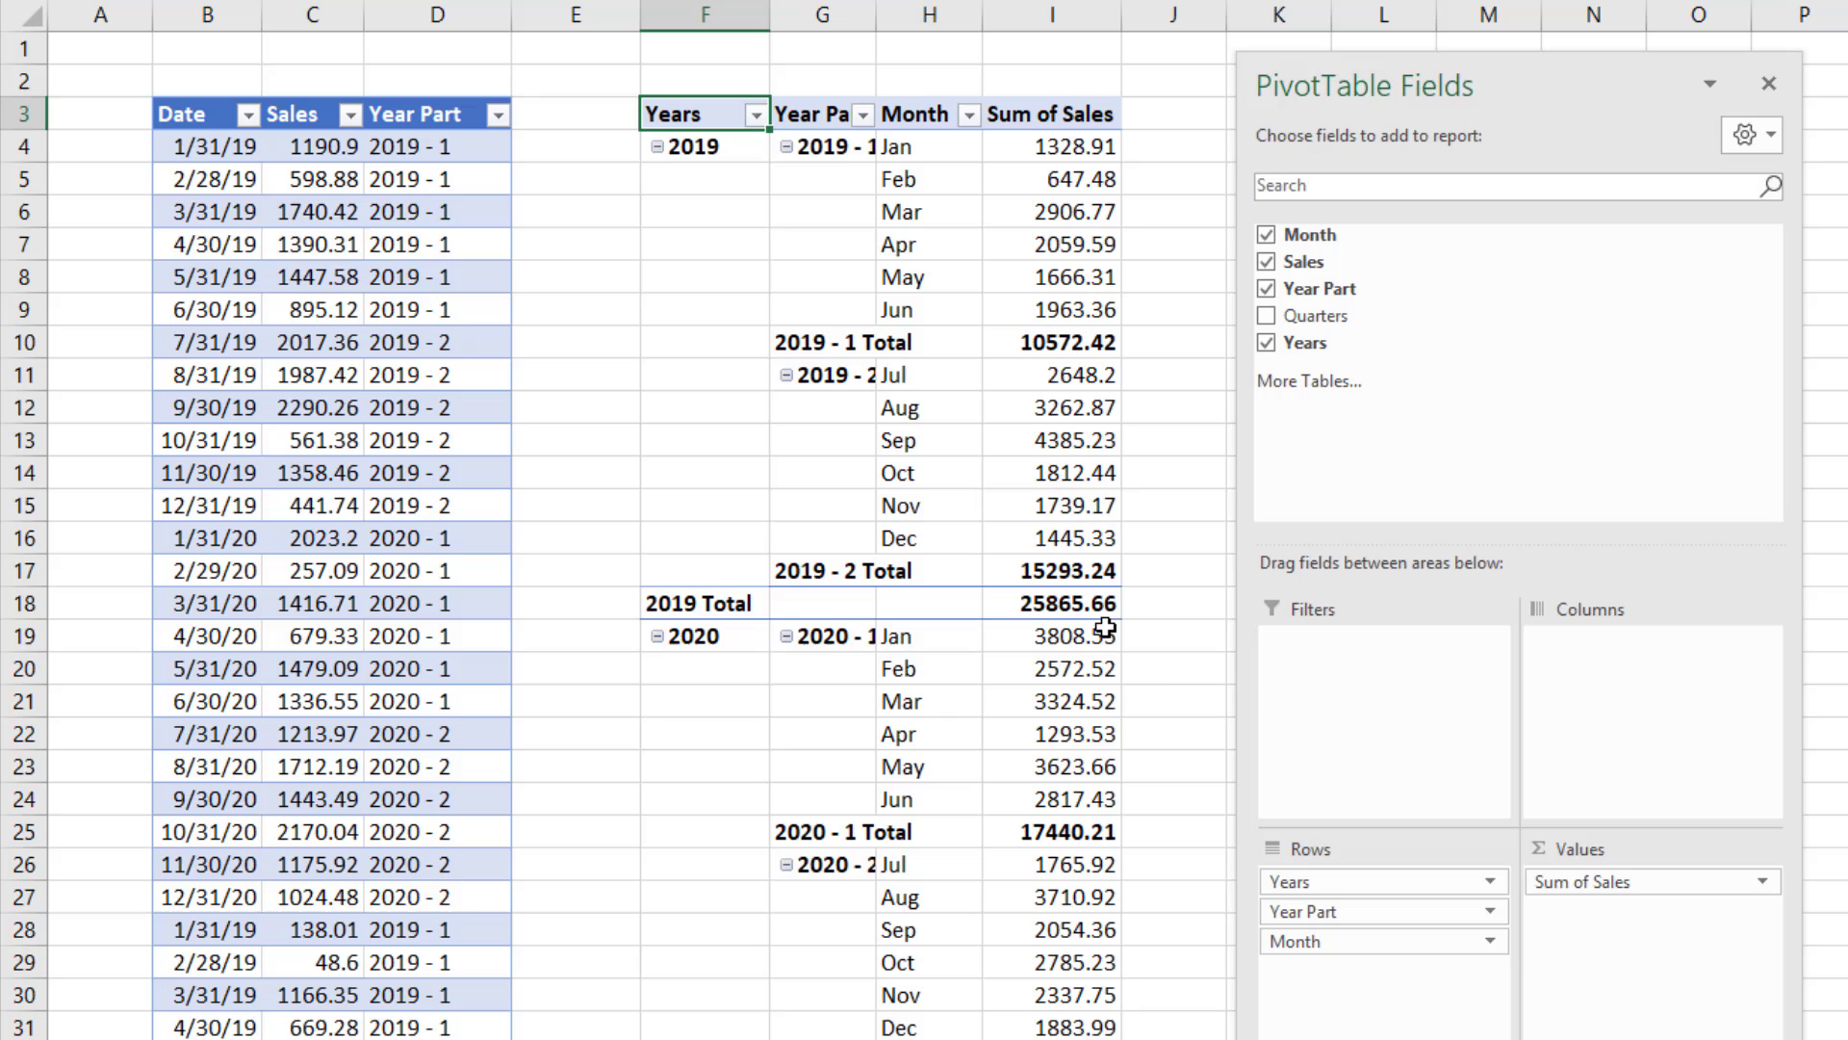
{"action": "mouse_move", "coordinate": [1106, 627]}
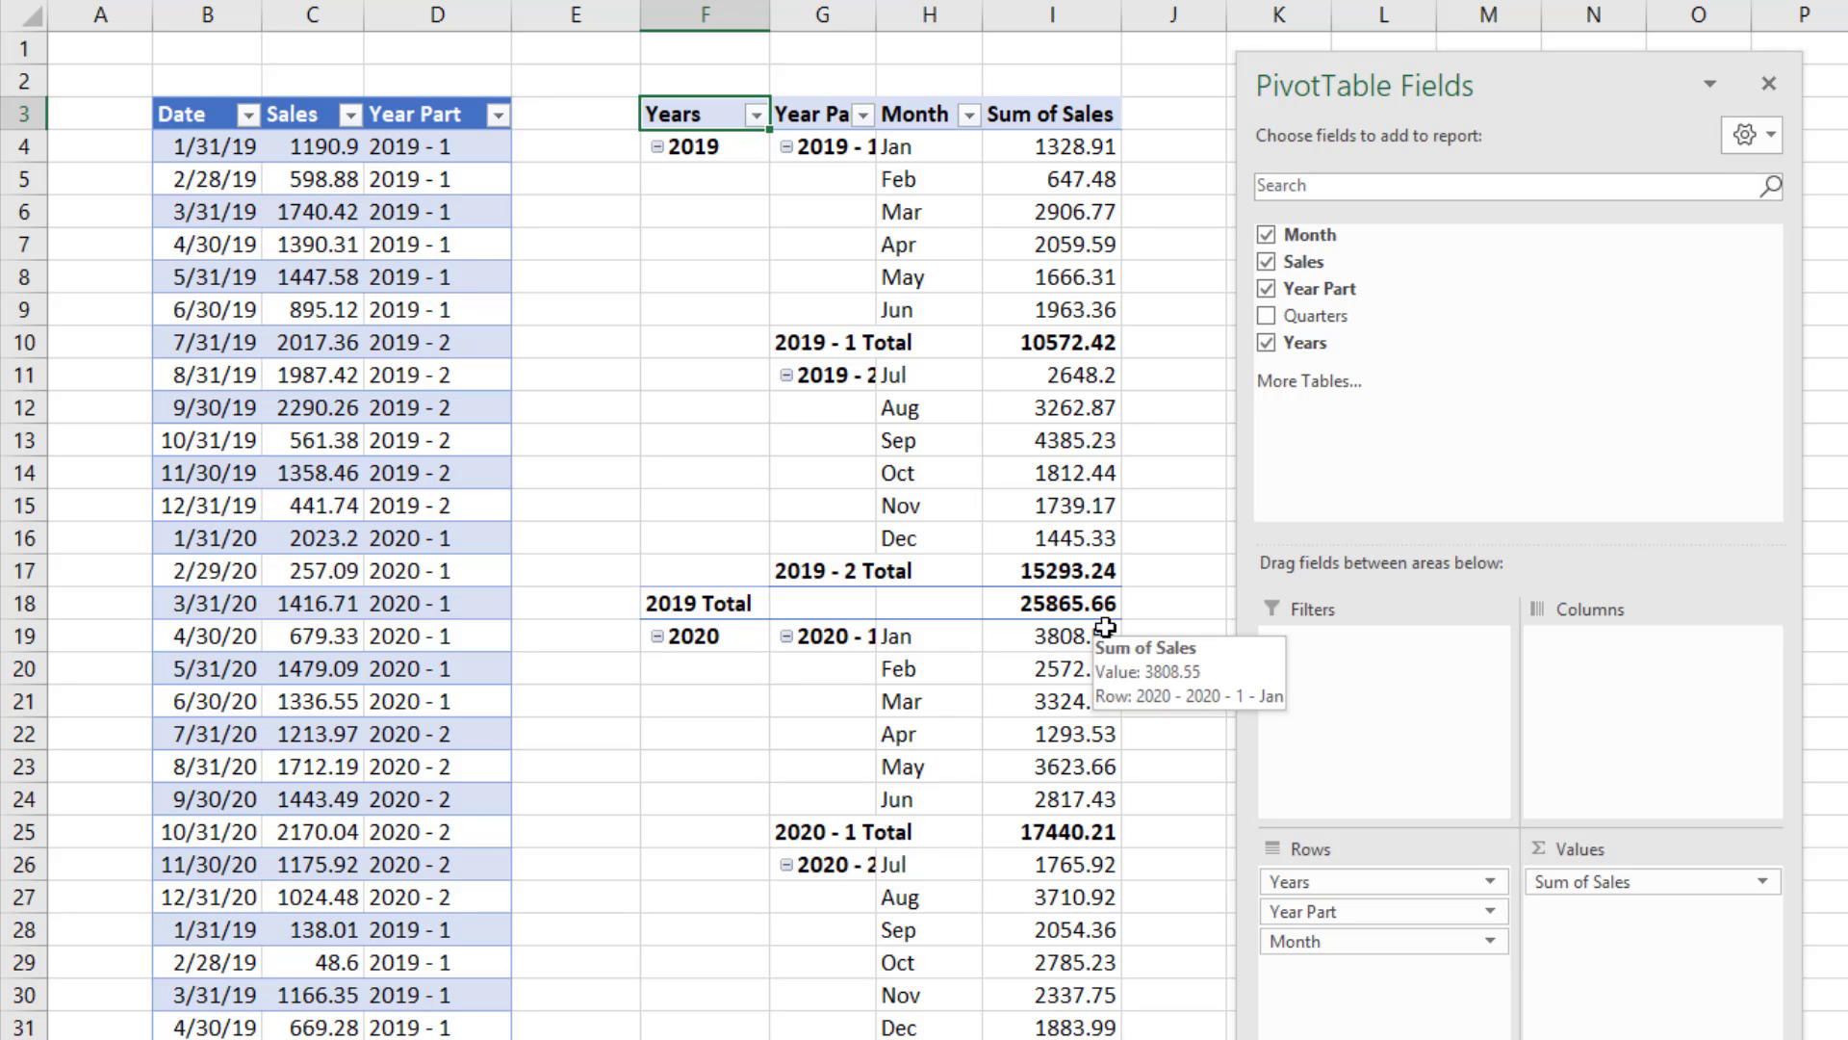
{"action": "left_click_drag", "start_coordinate": [1319, 882], "coordinate": [1083, 728]}
Format the pivot sales sums with a thousands separator and 0 decimal places.
{"action": "right_click", "coordinate": [932, 159]}
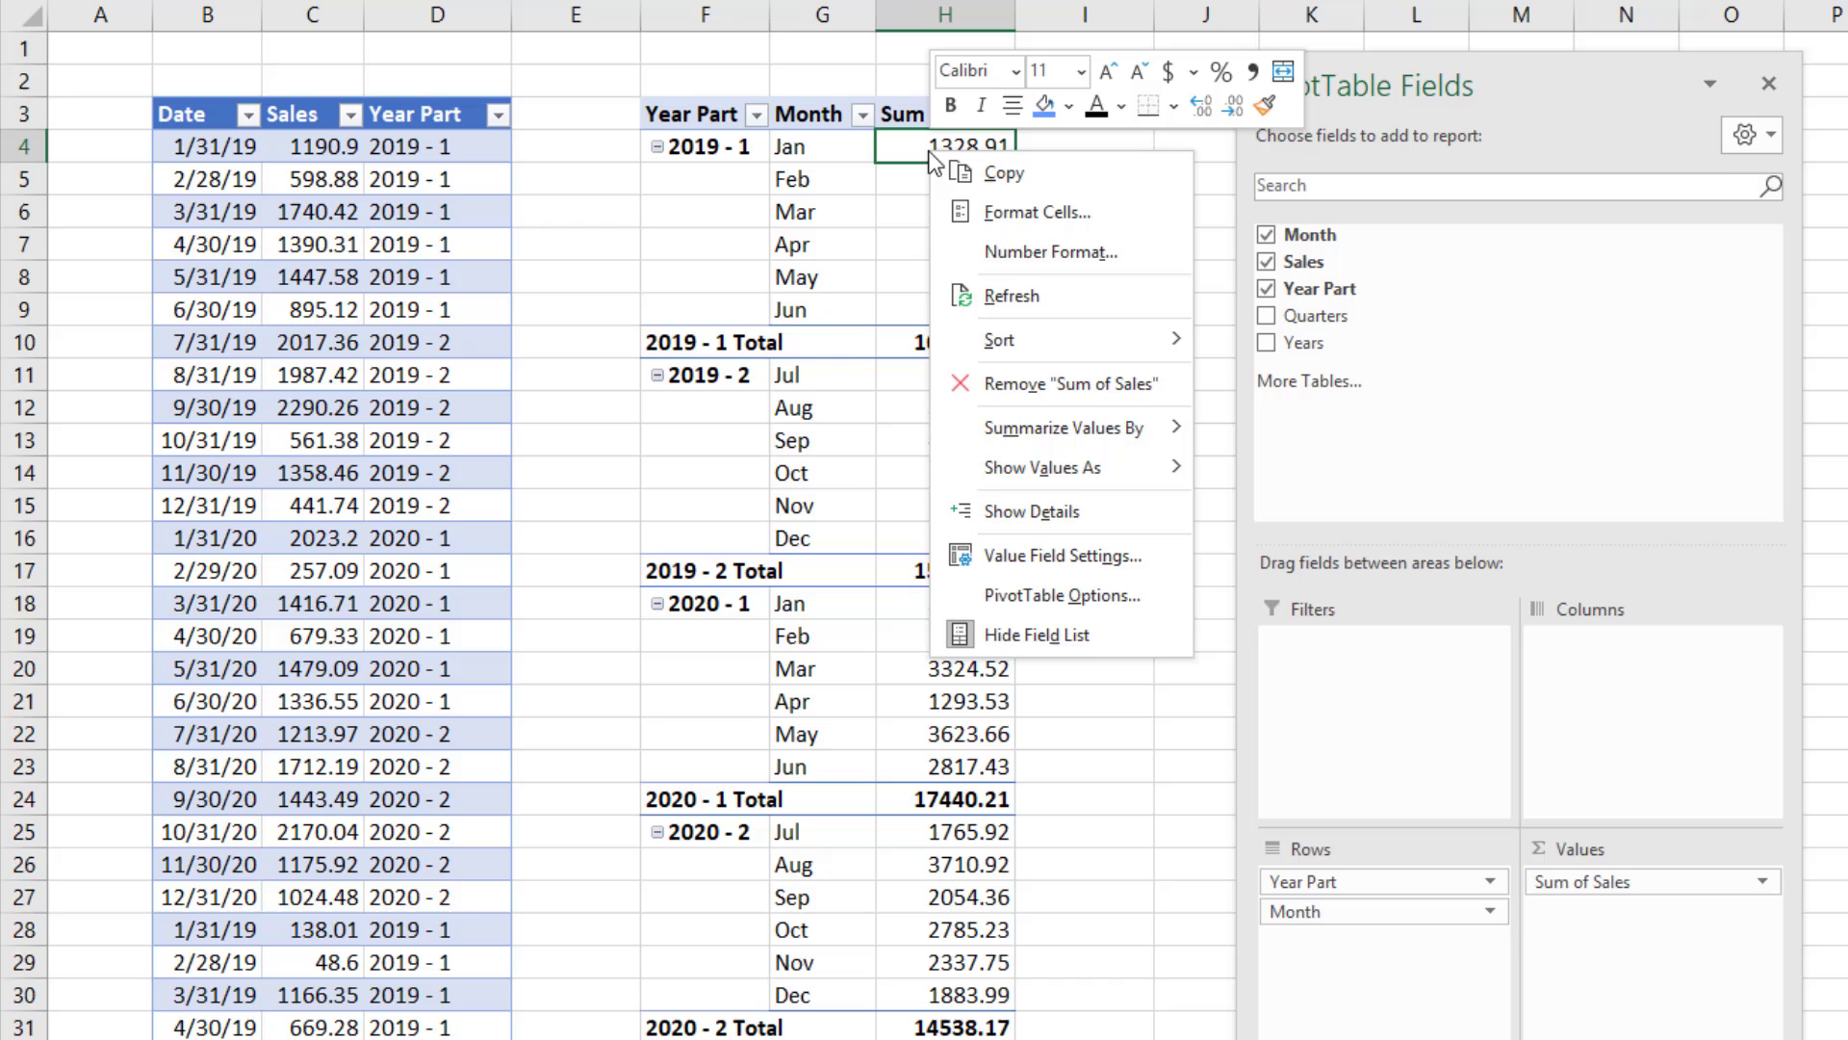
{"action": "left_click", "coordinate": [980, 248]}
{"action": "left_click", "coordinate": [1434, 474]}
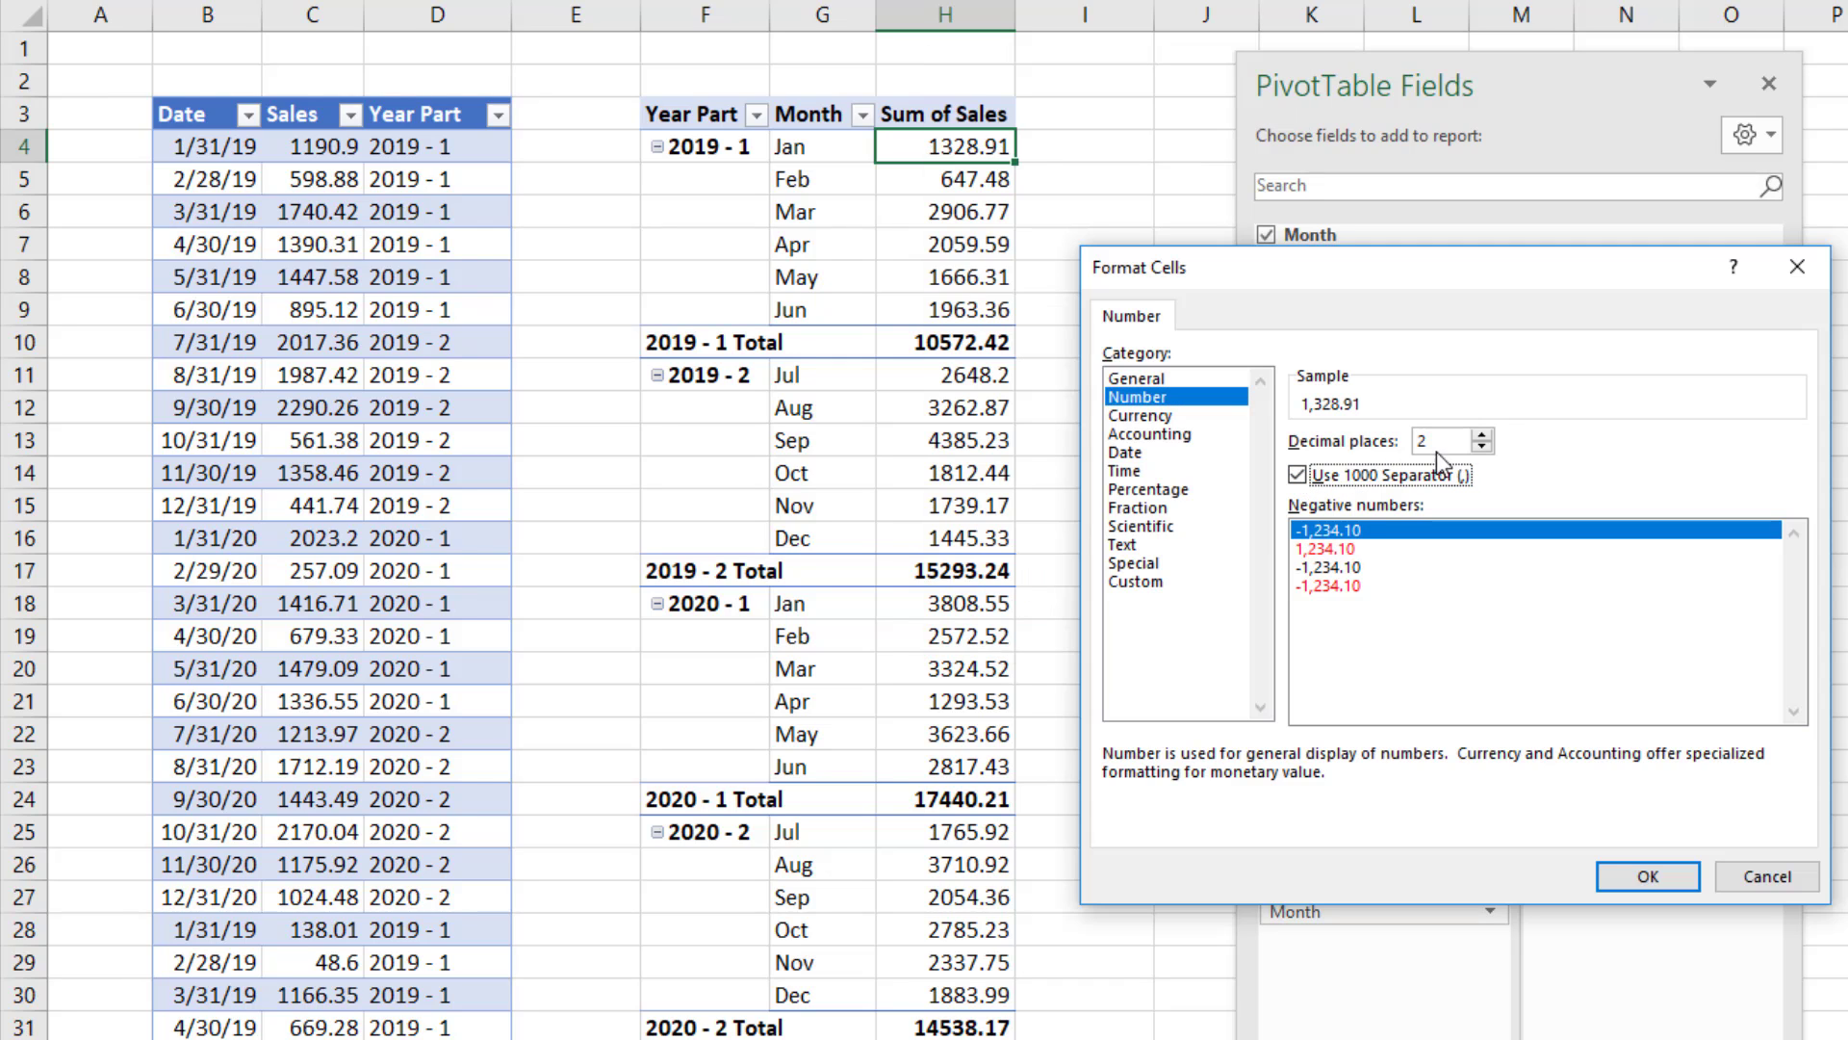
{"action": "left_click", "coordinate": [1481, 446]}
{"action": "left_click", "coordinate": [1481, 446]}
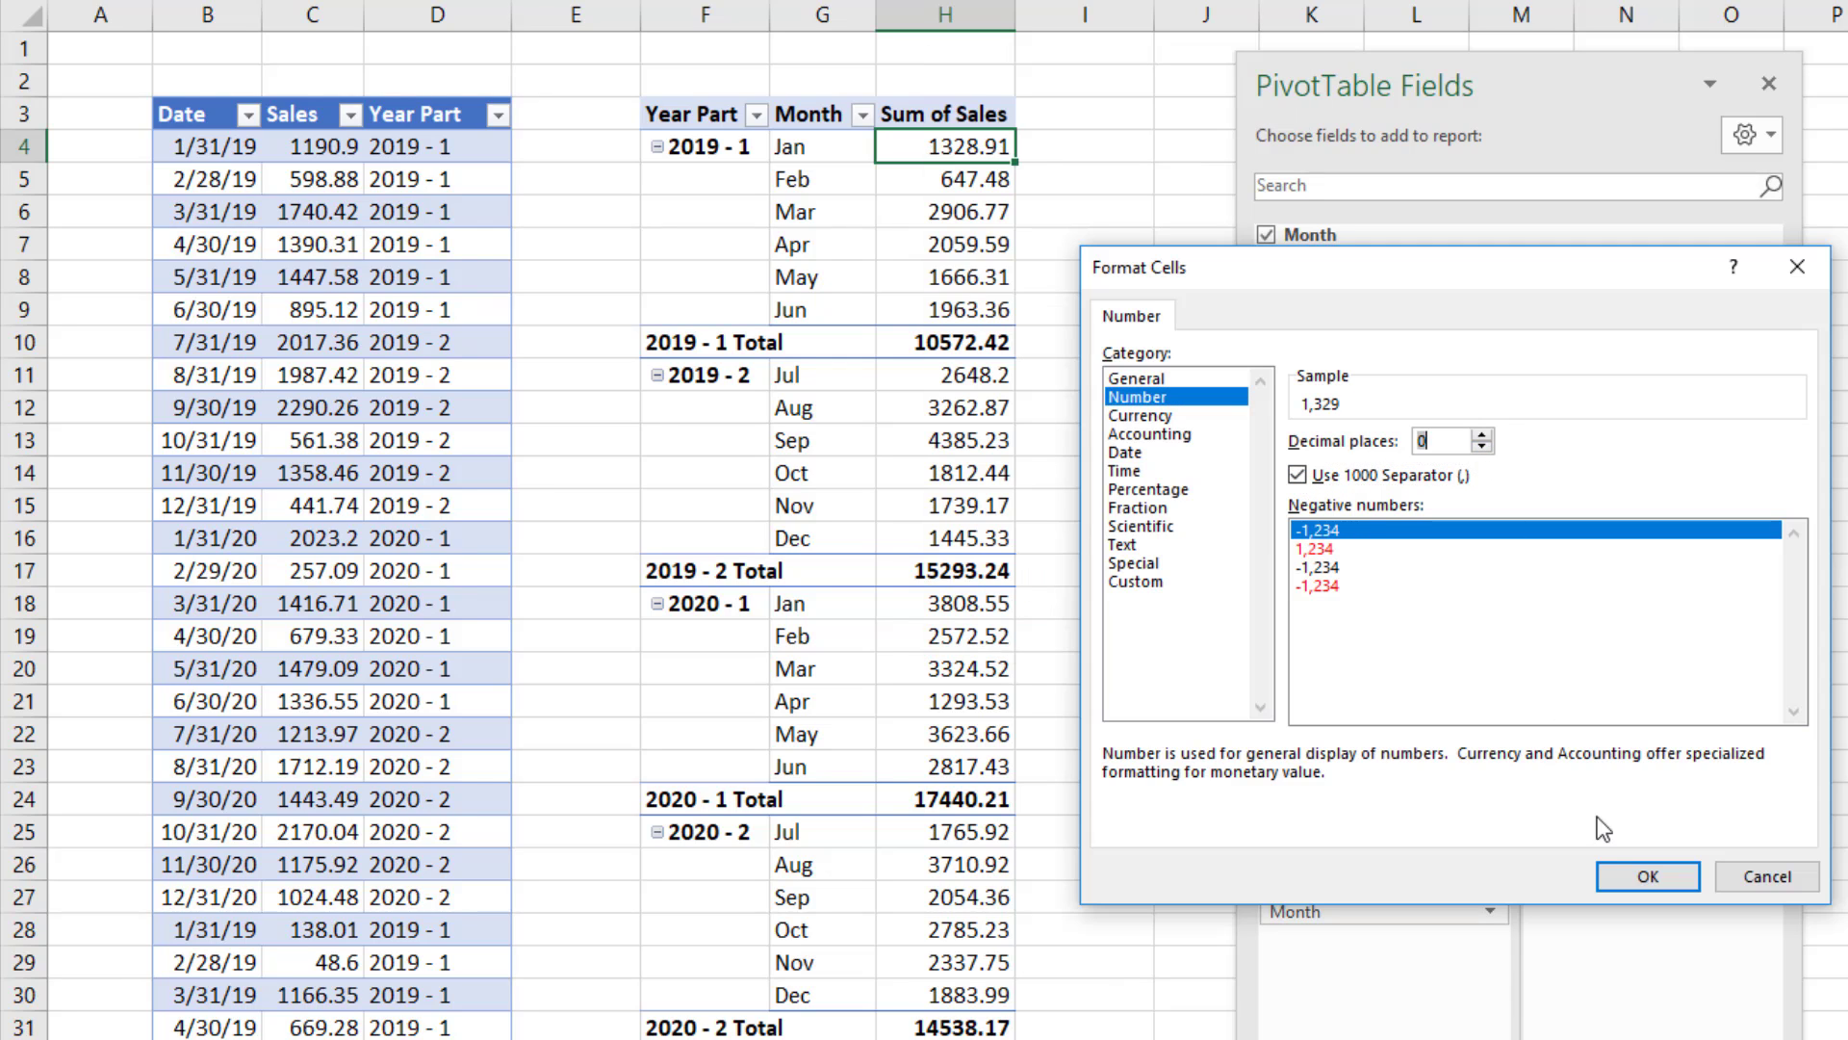
{"action": "left_click", "coordinate": [1644, 878]}
Rename the sales value heading to Sales ($).
{"action": "left_click", "coordinate": [944, 114]}
{"action": "type", "text": "Sales ($)"}
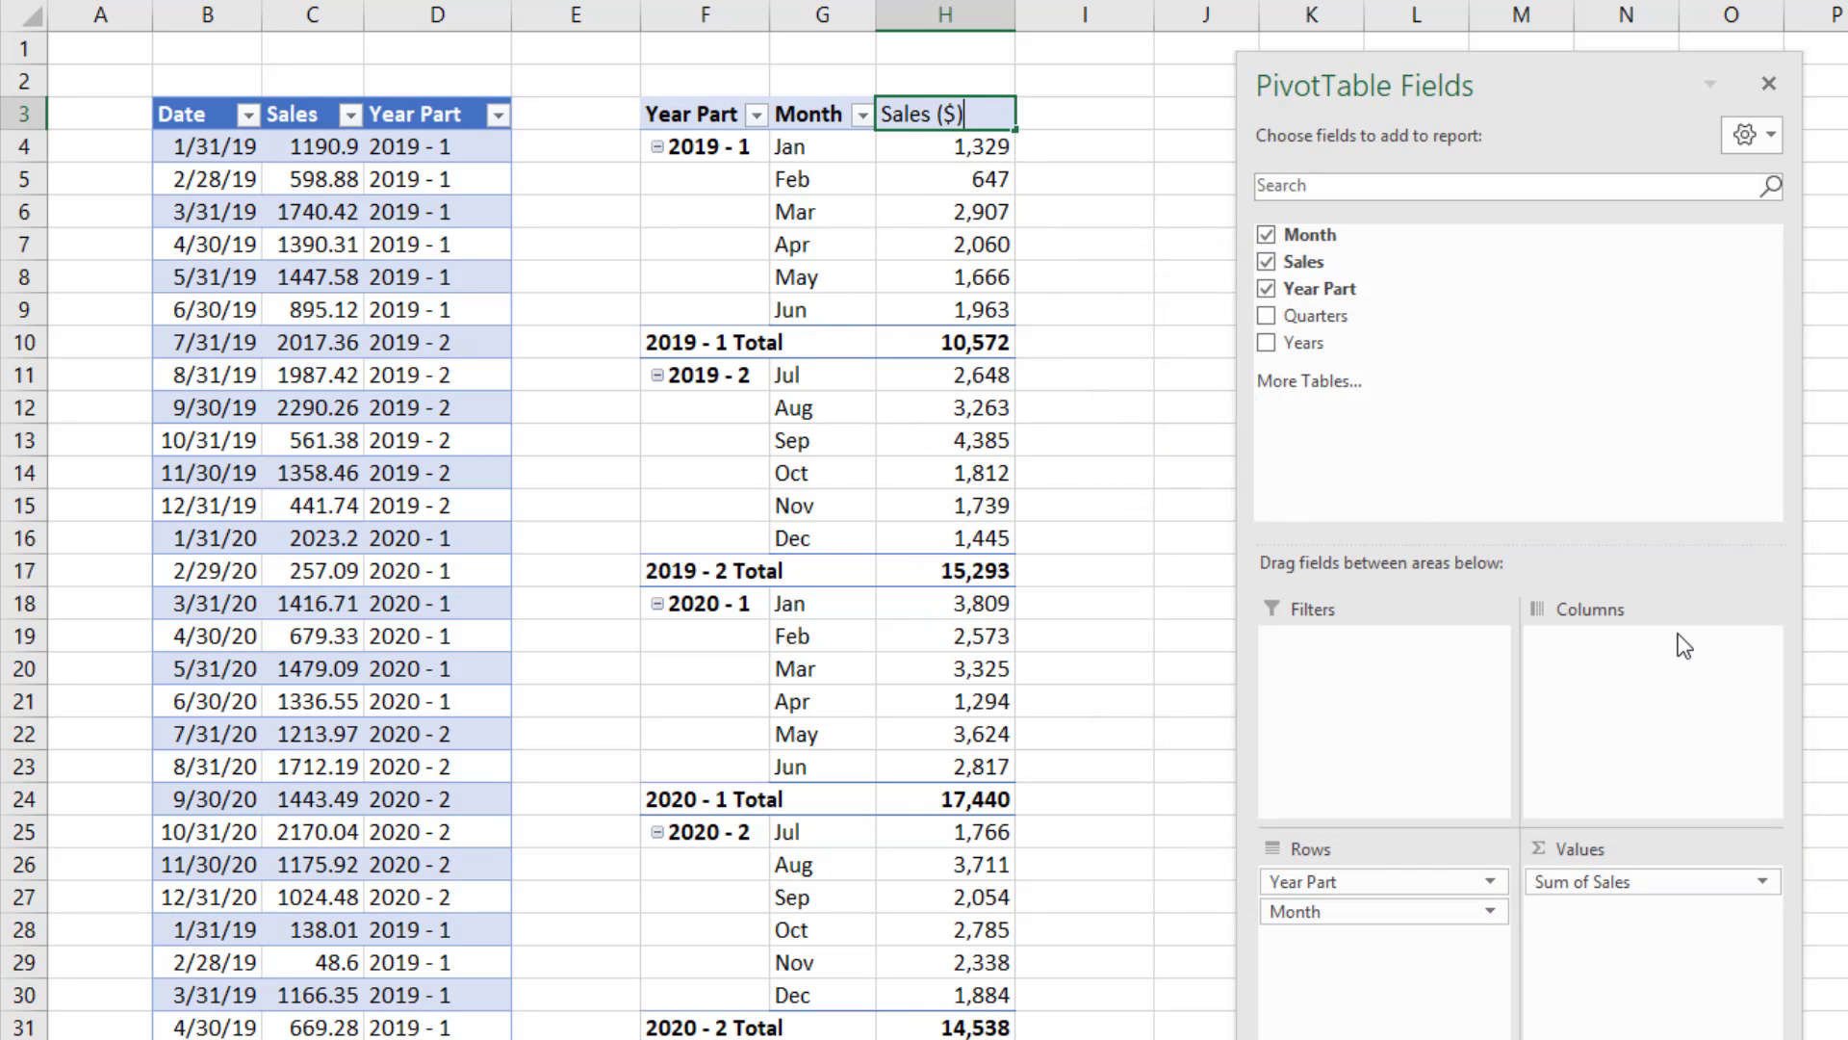
{"action": "key", "text": "Return"}
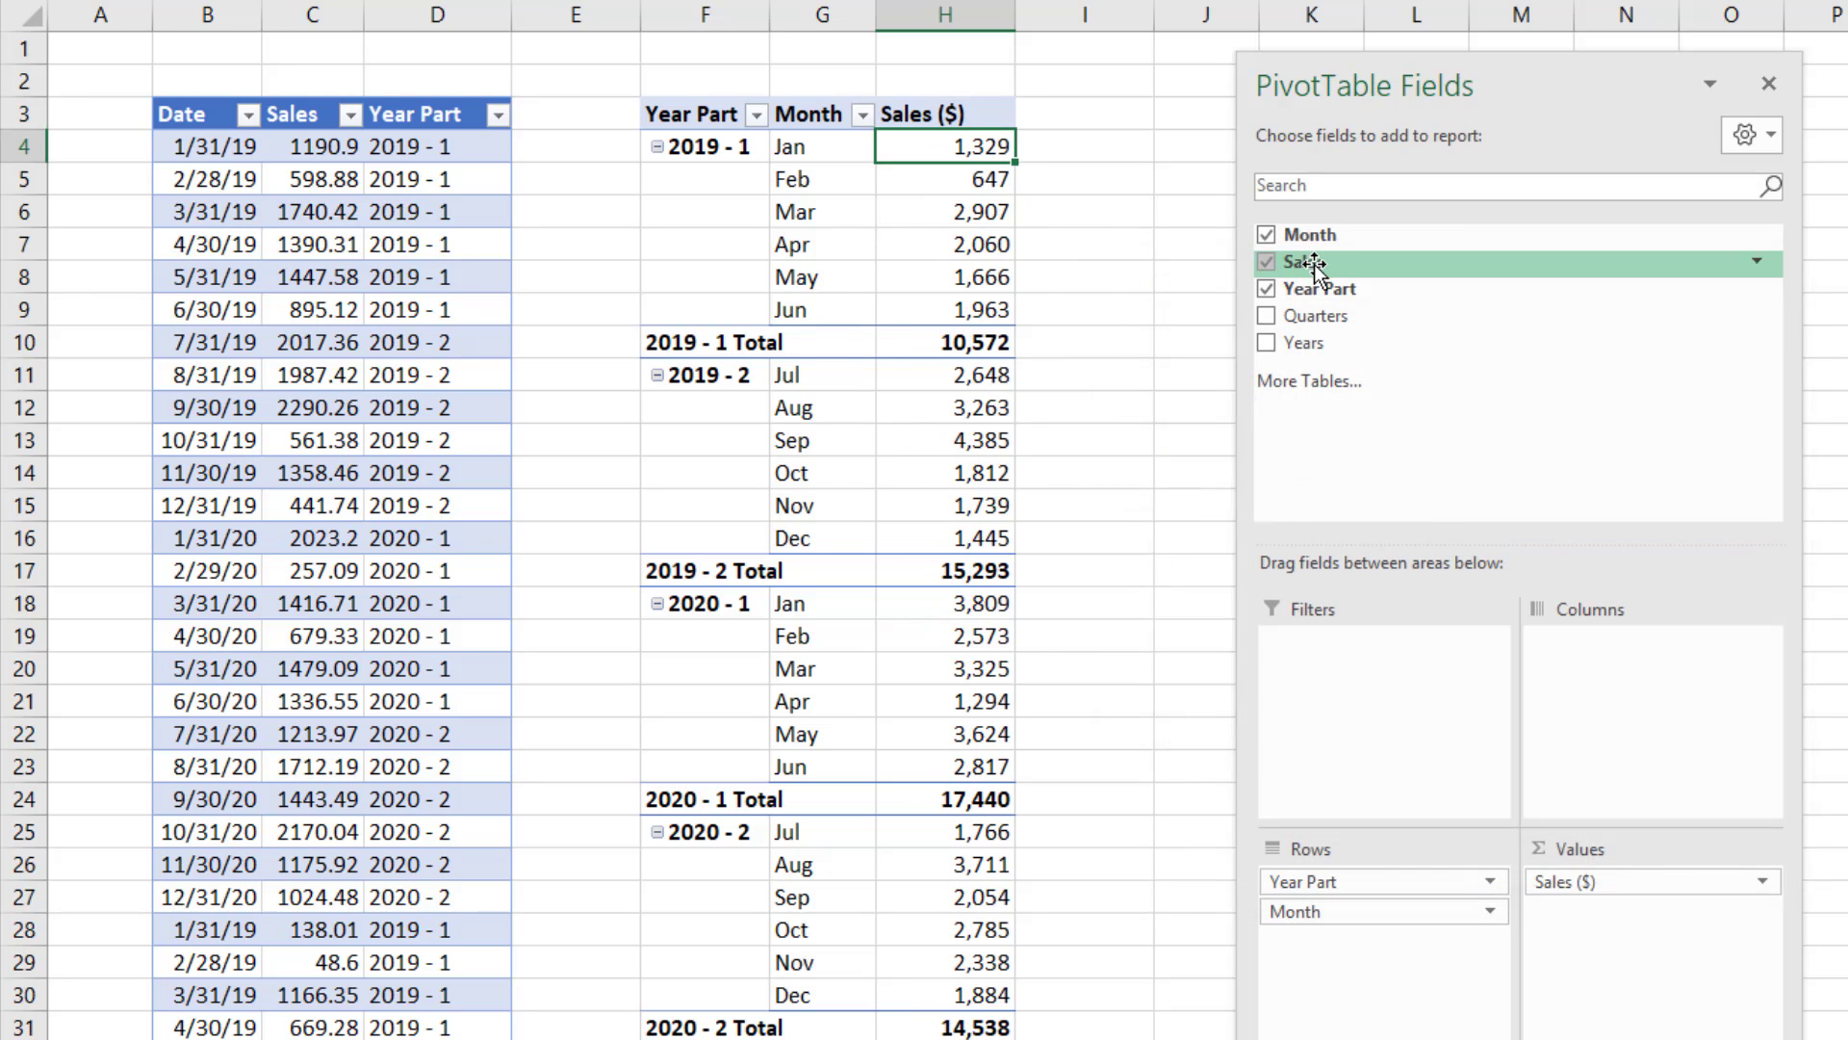
Add Sales to Values again and show it as a Running Total In based on Month.
{"action": "left_click_drag", "start_coordinate": [1315, 256], "coordinate": [1637, 939]}
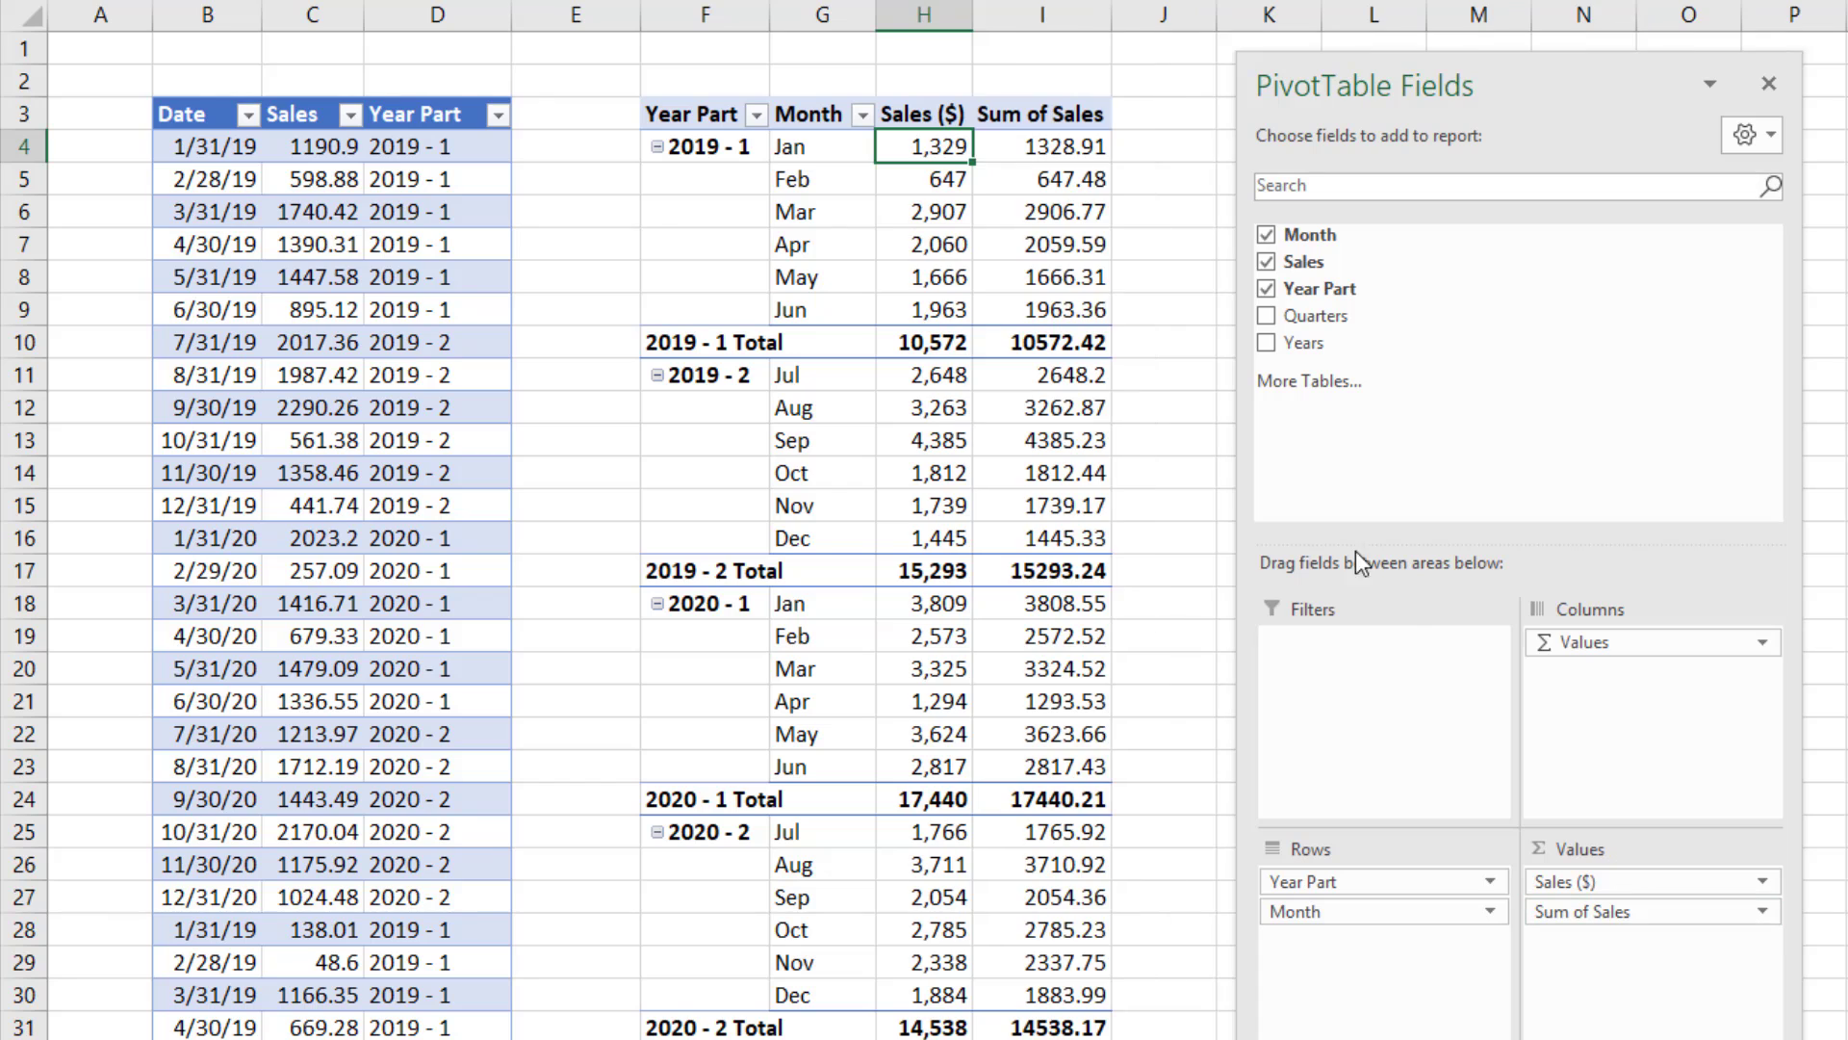
{"action": "right_click", "coordinate": [1032, 193]}
{"action": "mouse_move", "coordinate": [1128, 505]}
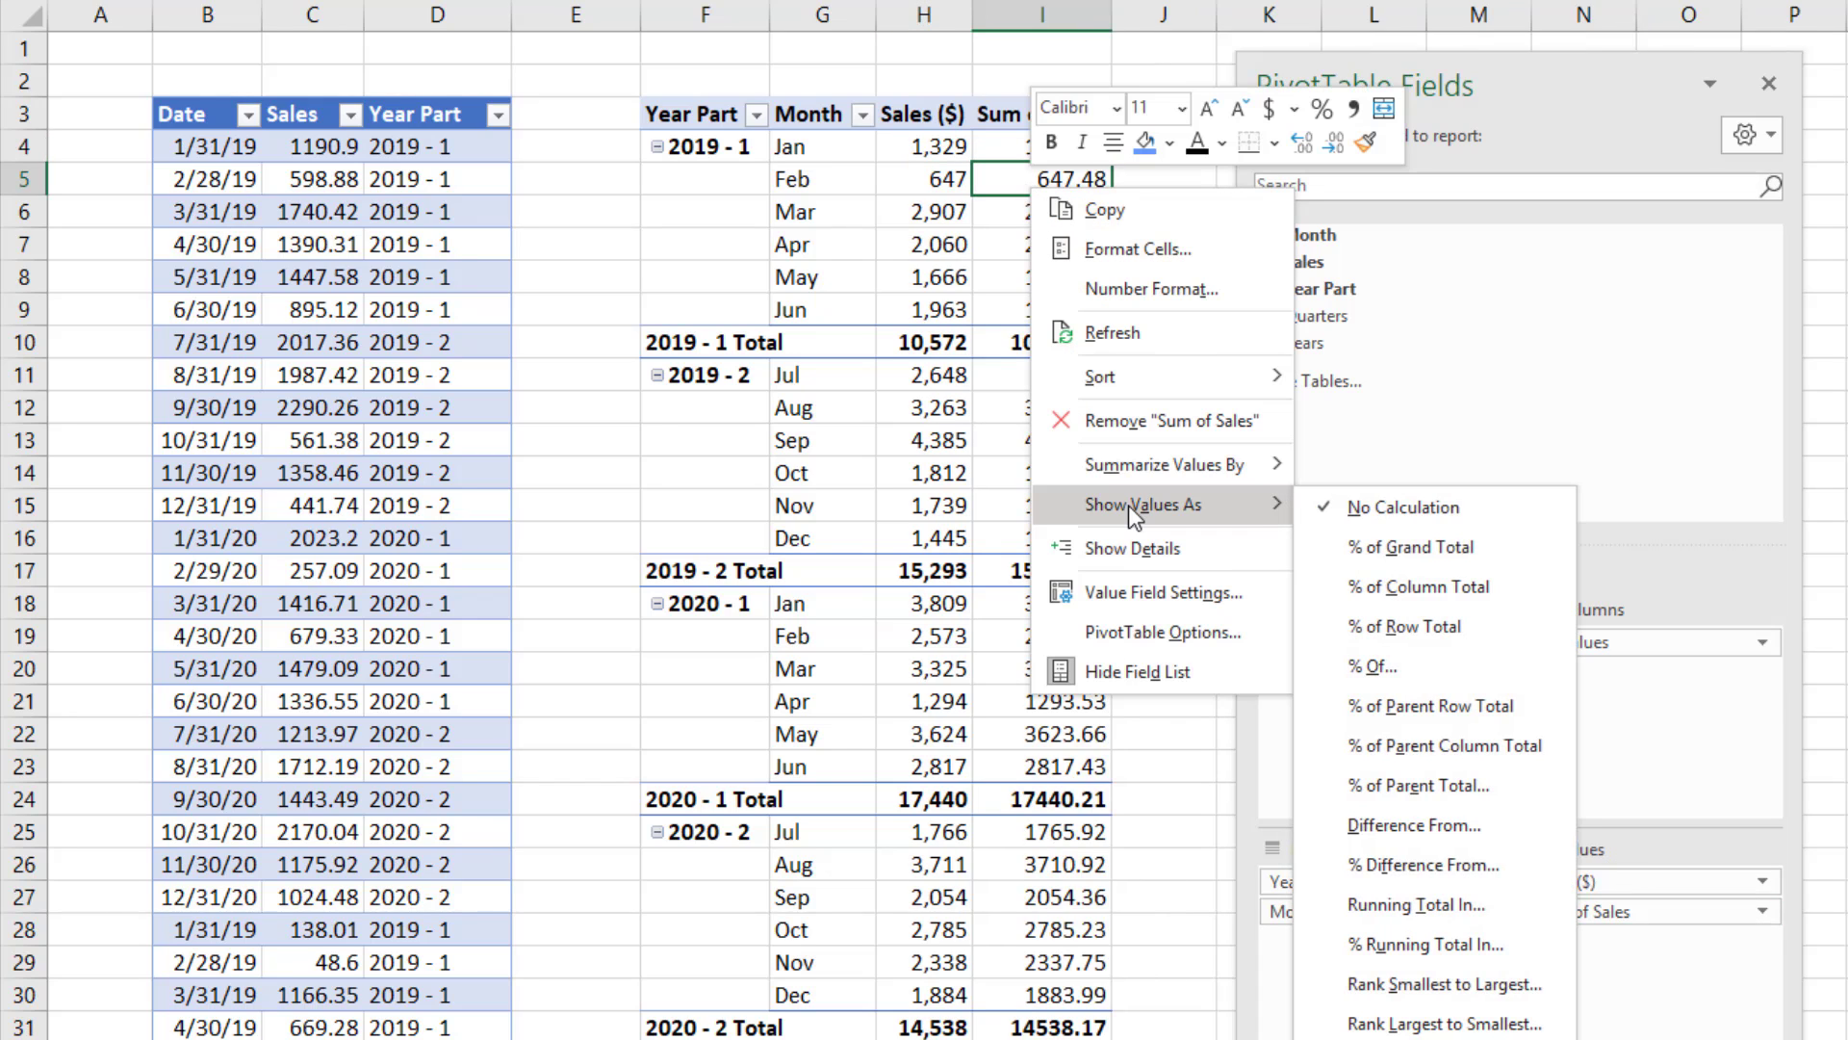
{"action": "left_click", "coordinate": [1471, 910]}
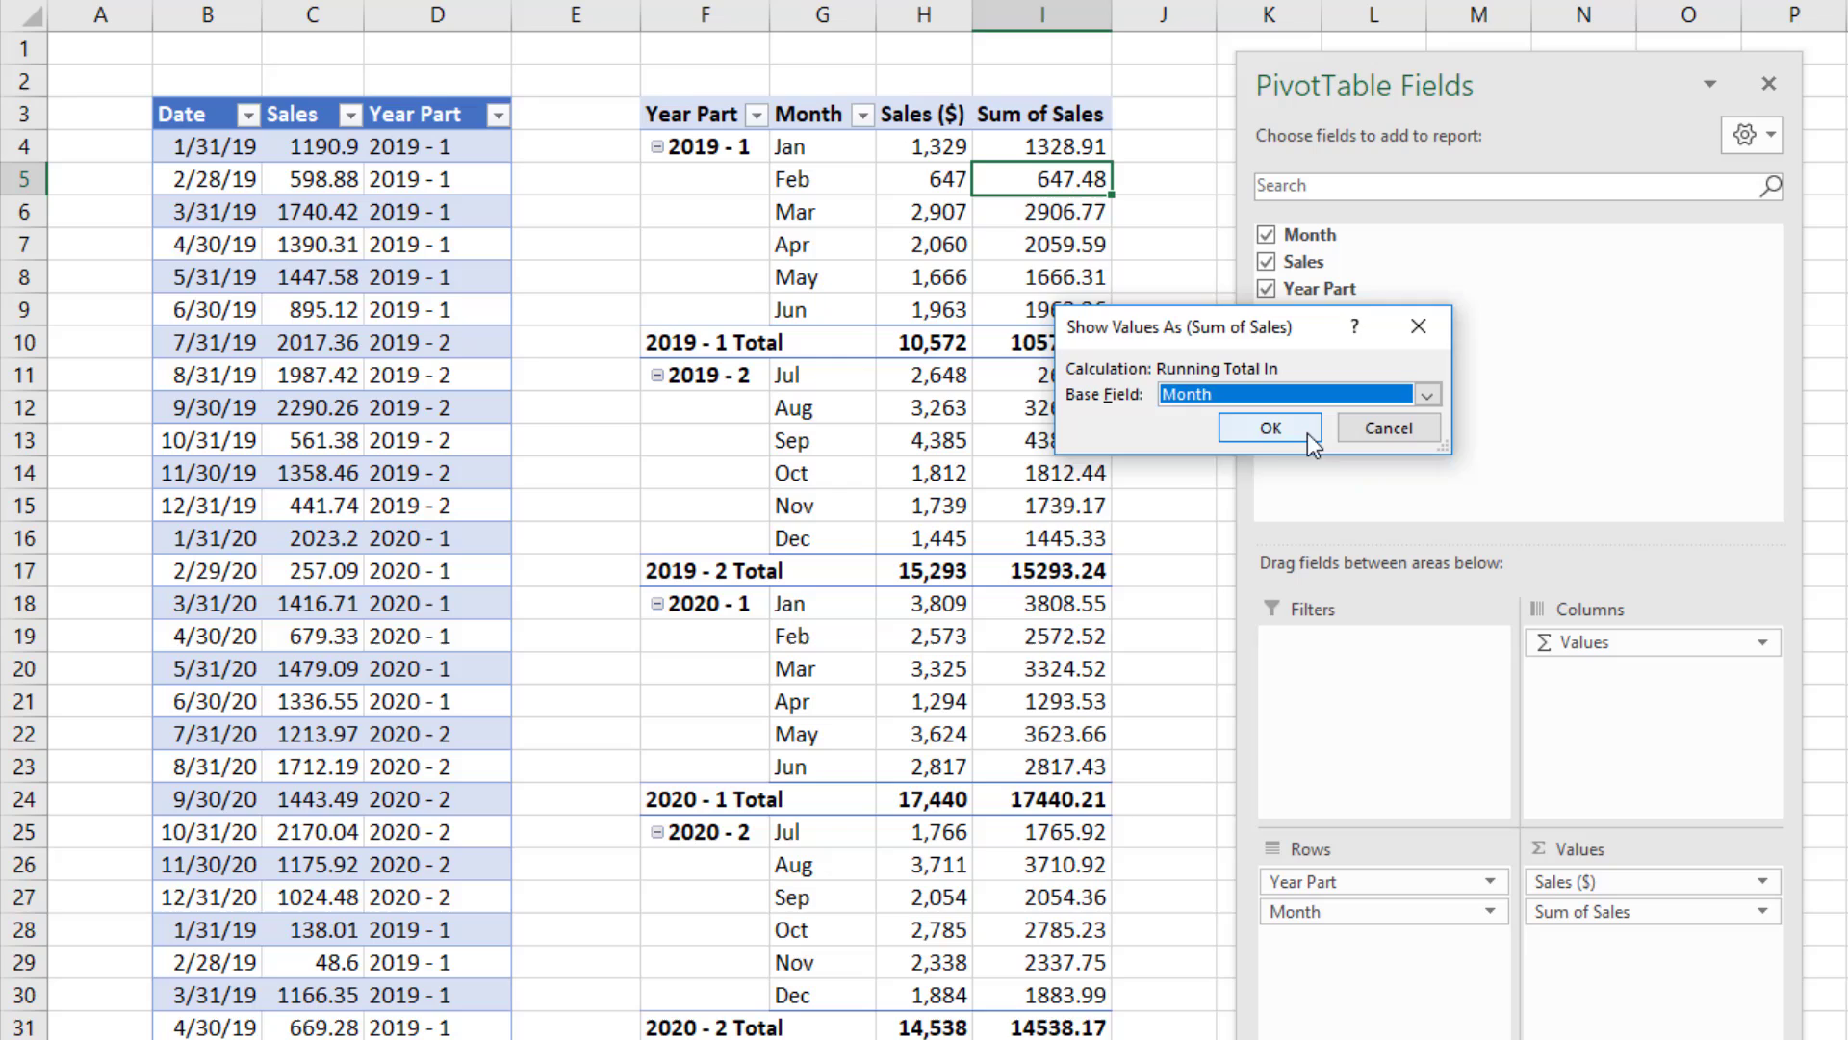
{"action": "left_click", "coordinate": [1284, 426]}
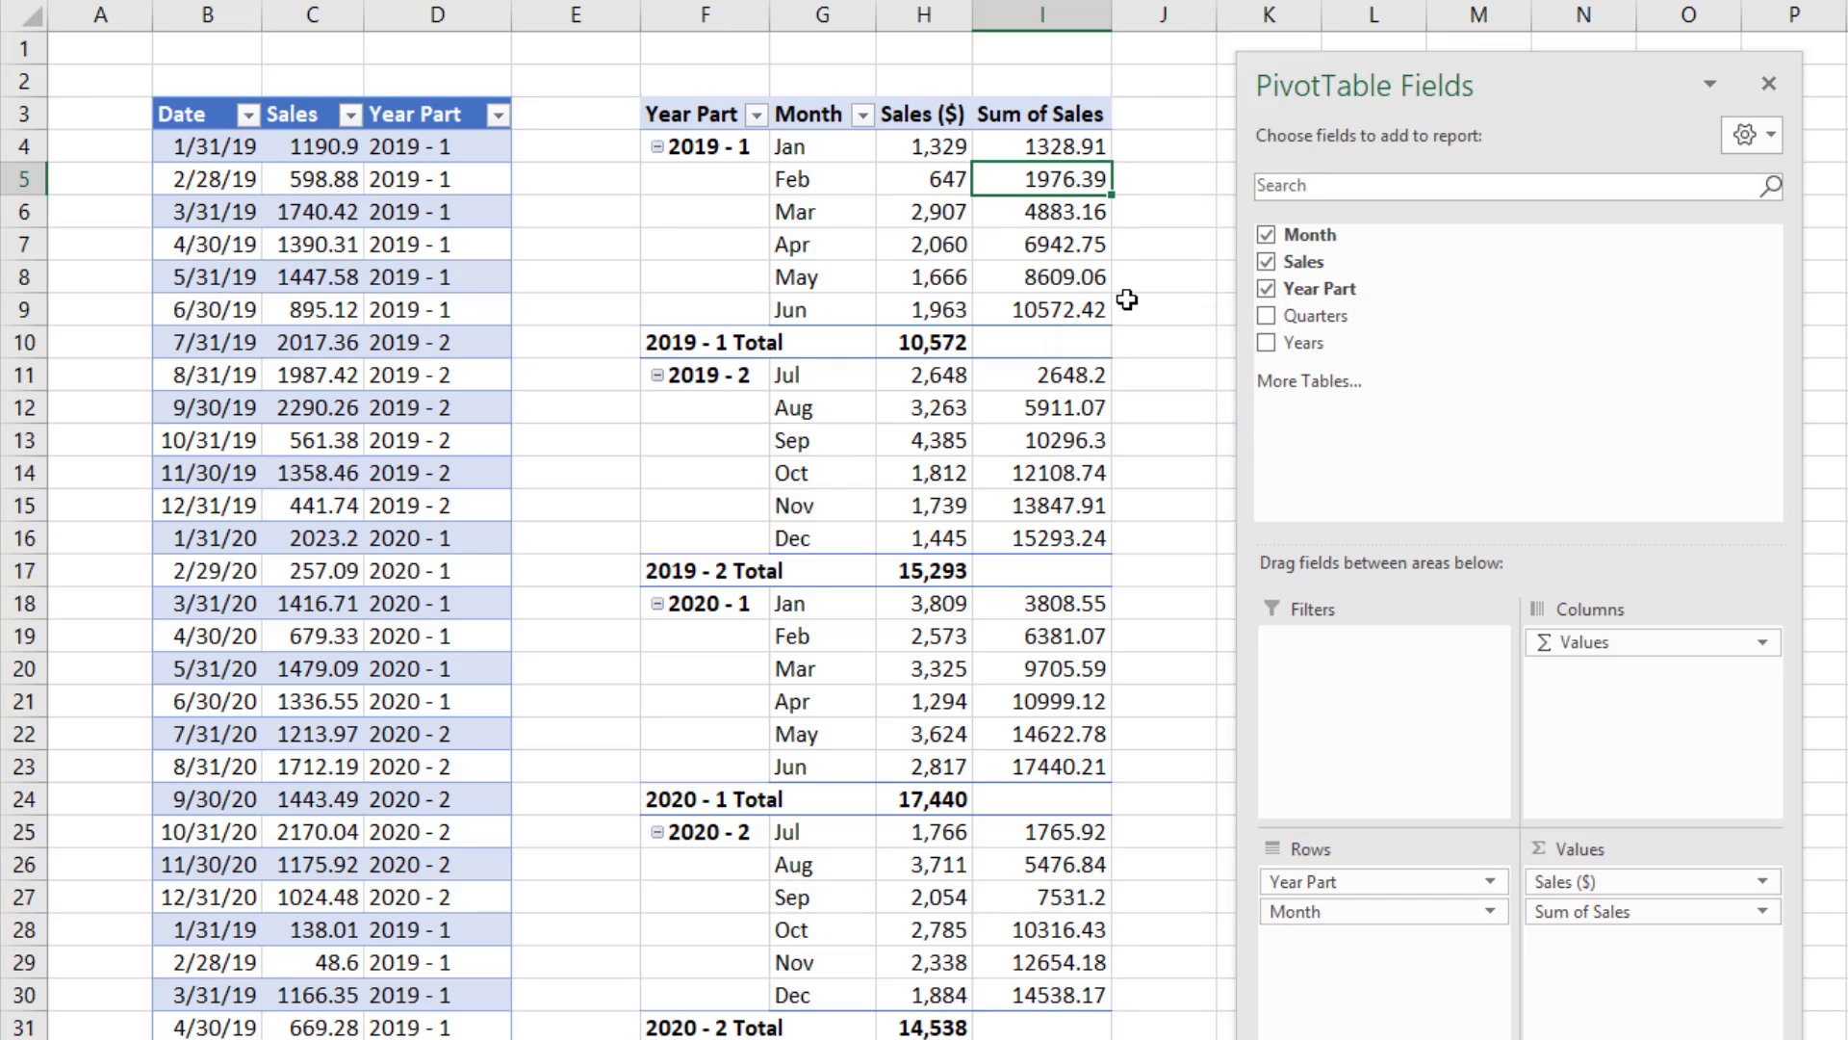
Format the running-total column with 0 decimal places and a 1000 separator.
{"action": "right_click", "coordinate": [1019, 182]}
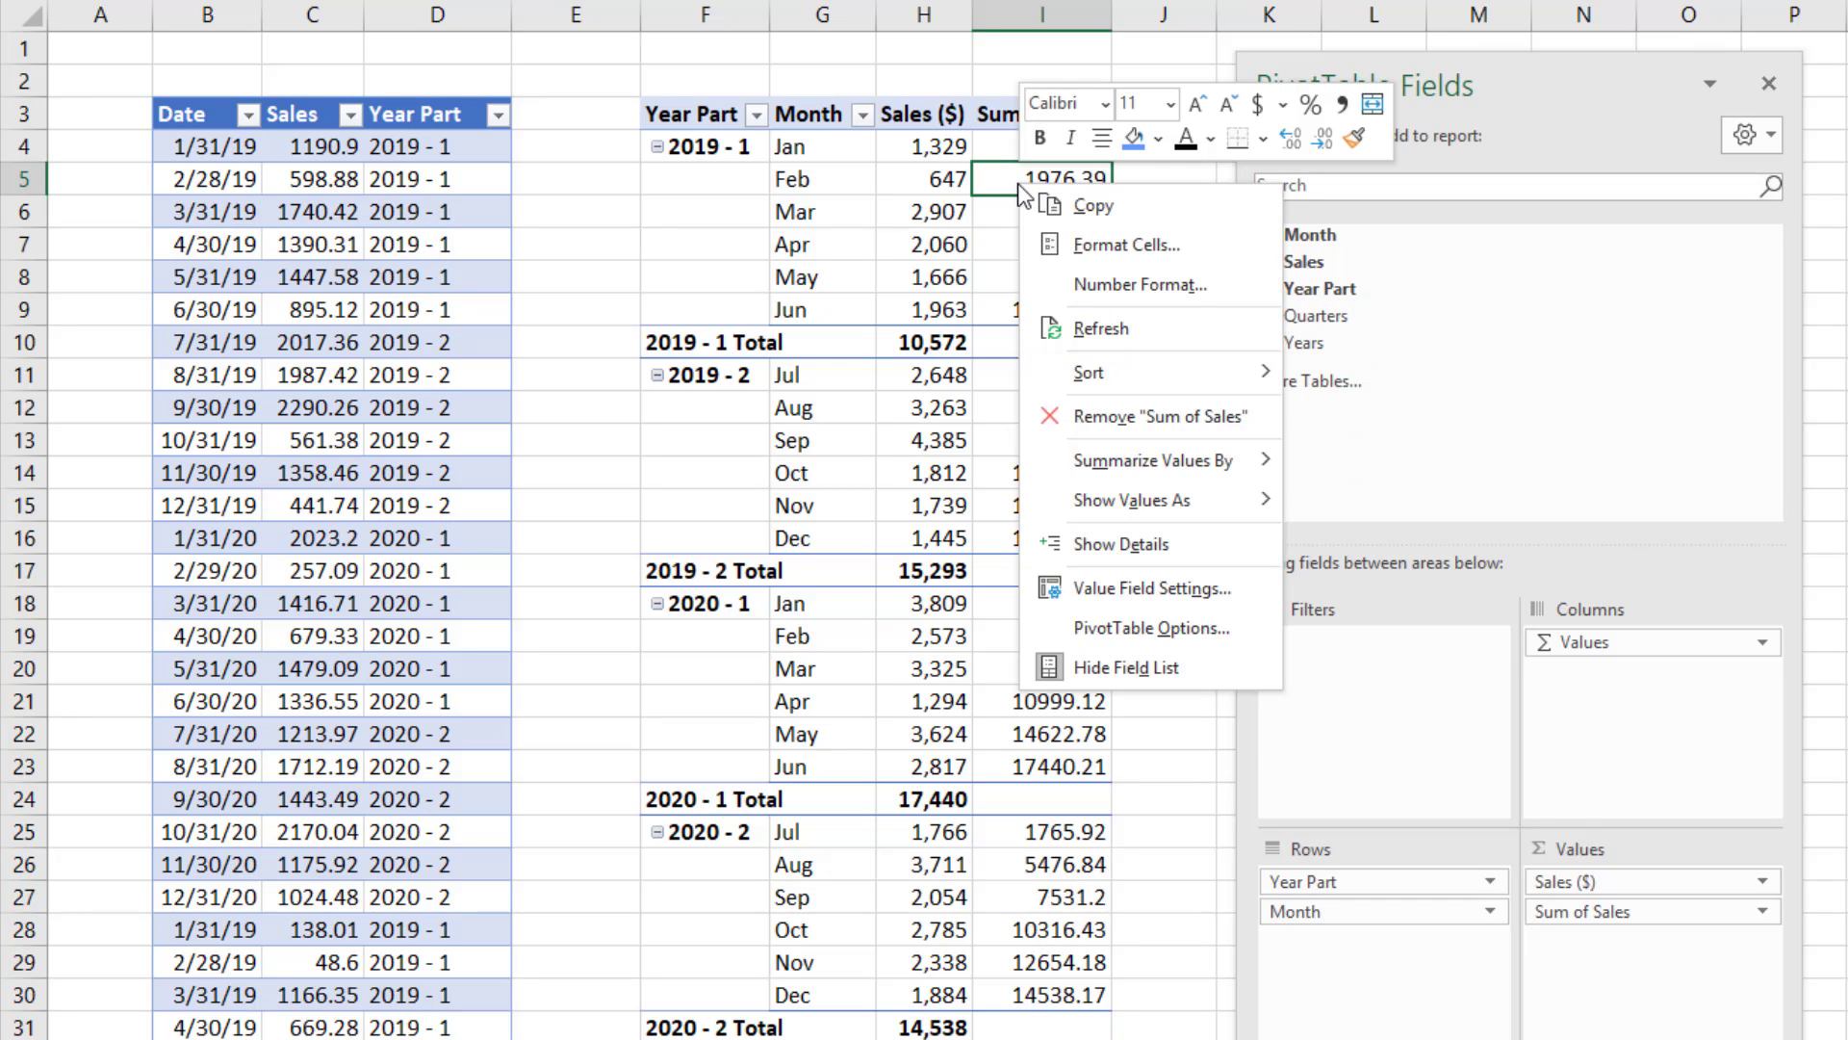
{"action": "left_click", "coordinate": [1104, 285]}
{"action": "type", "text": "0"}
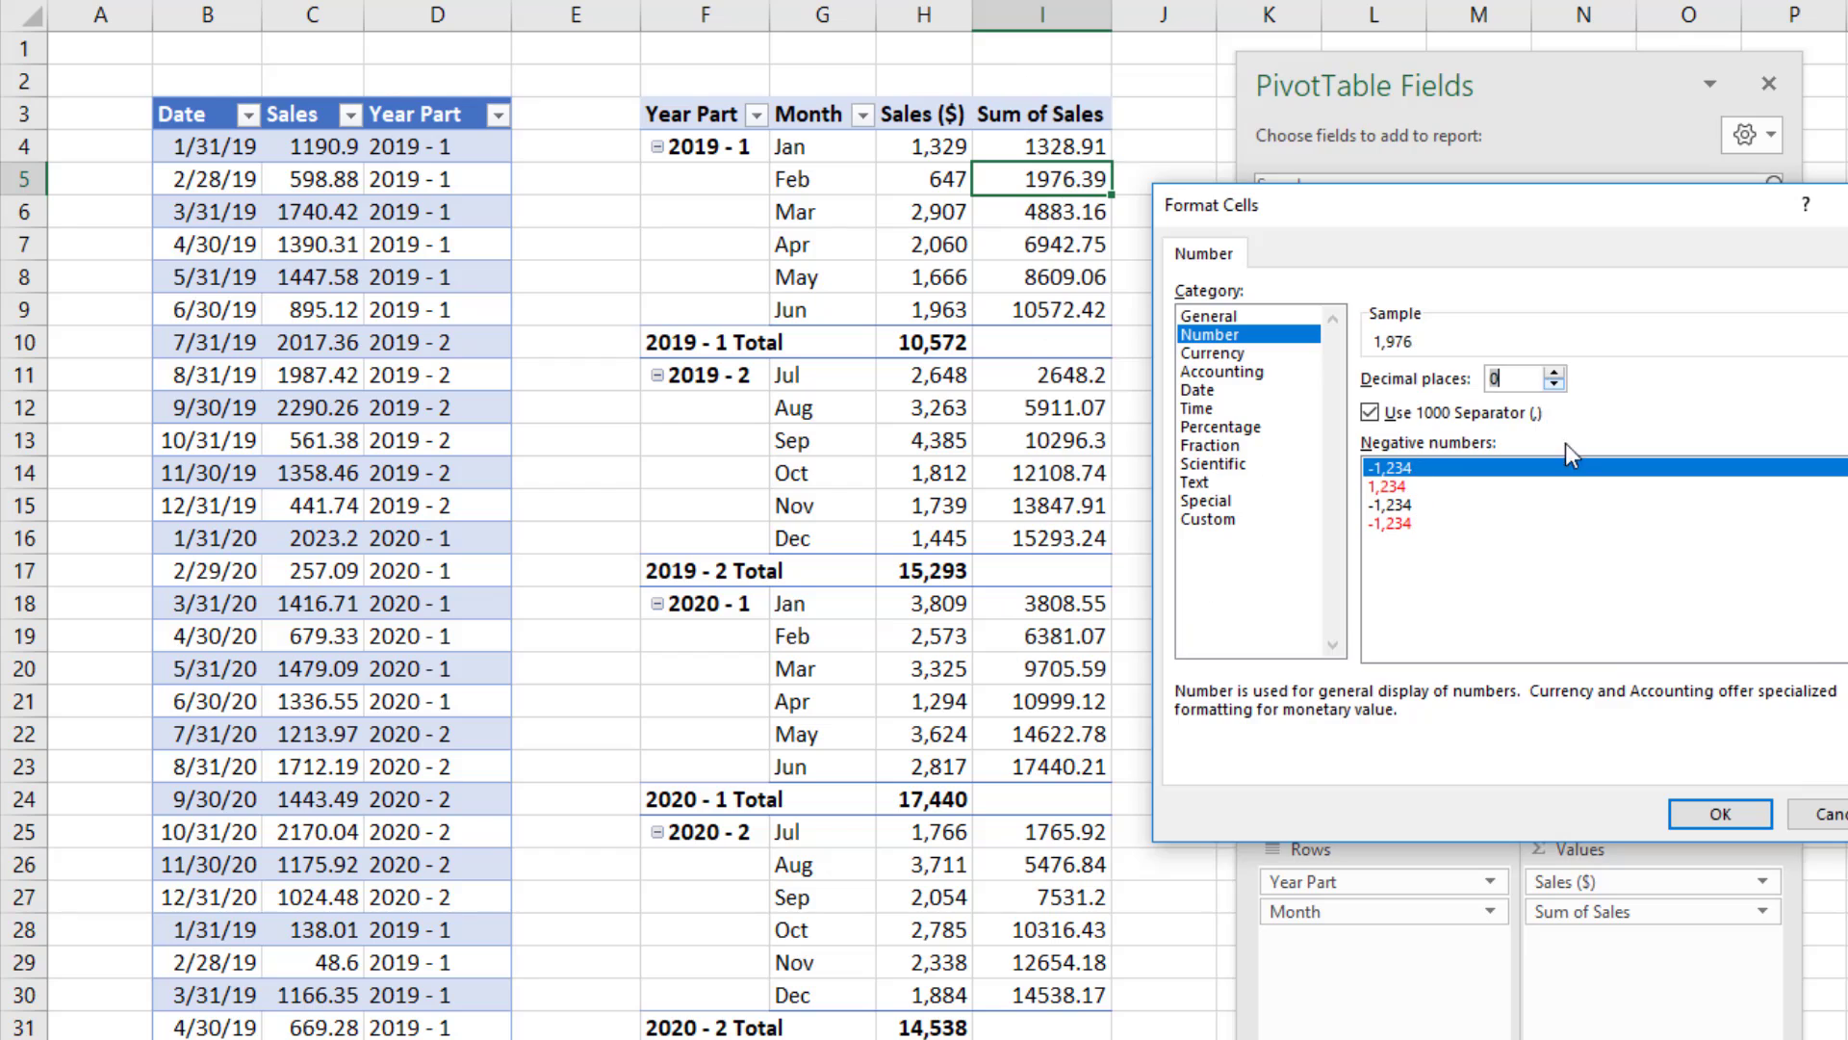
{"action": "left_click", "coordinate": [1718, 814]}
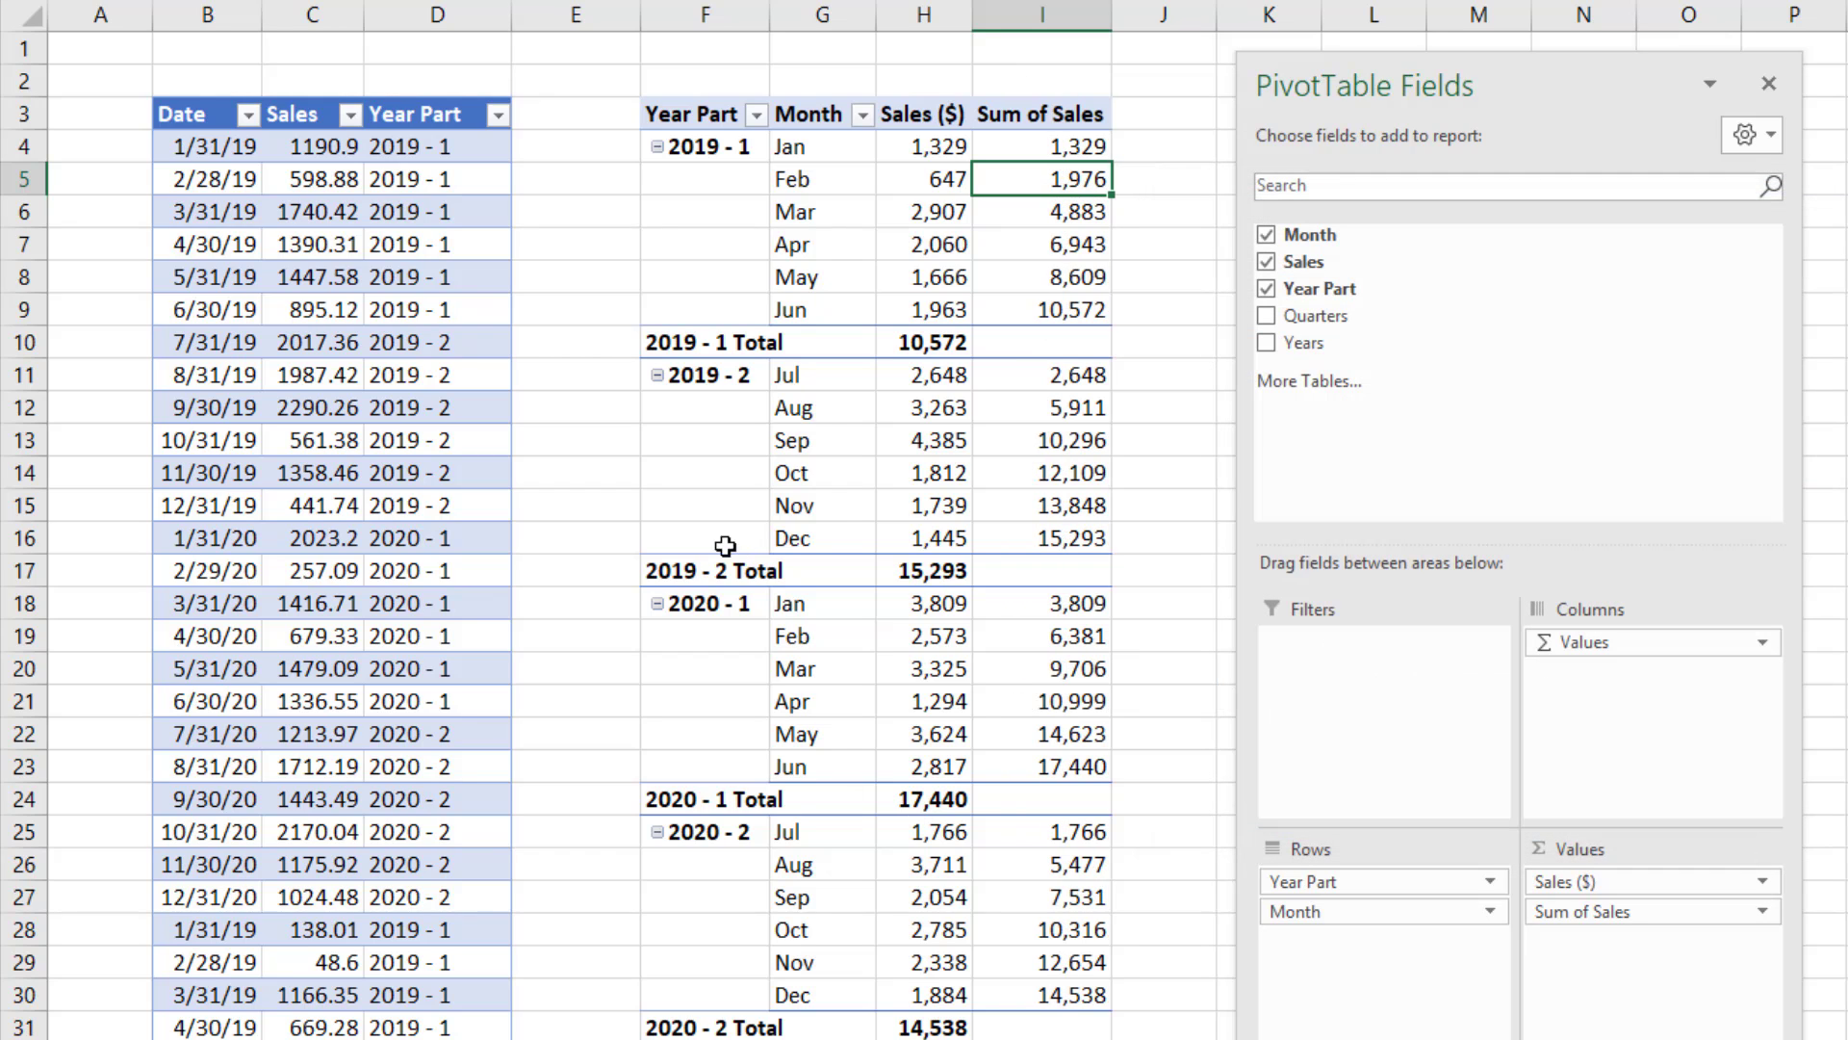